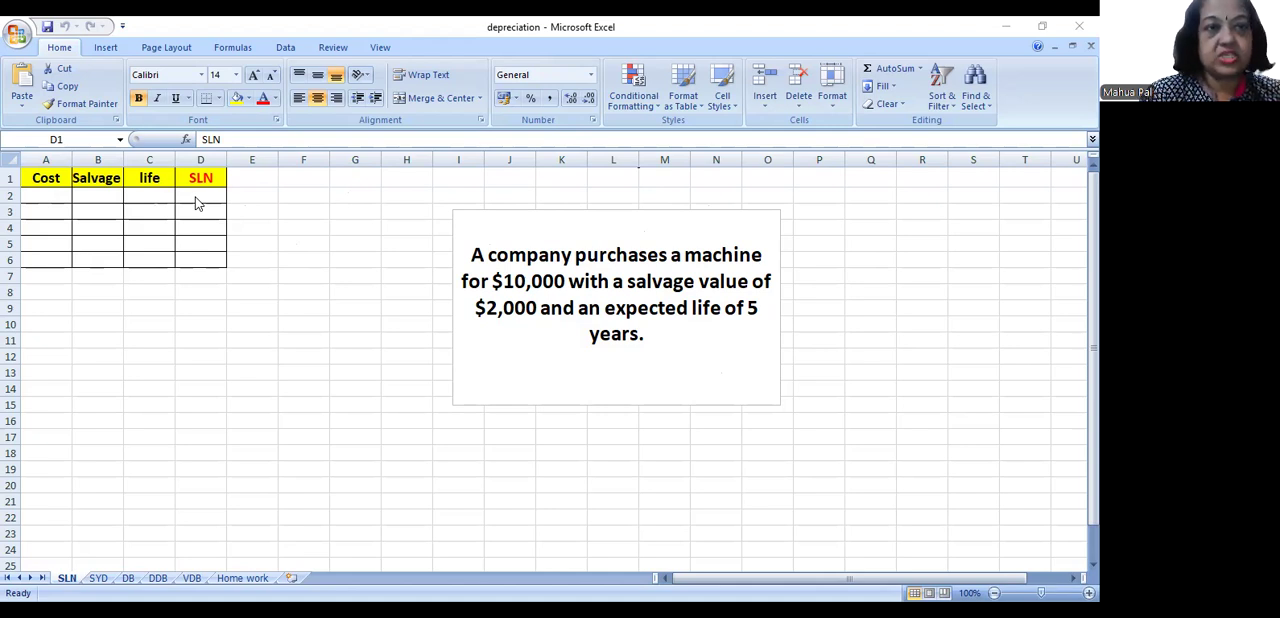
- Look through the list of Financial functions for the depreciation functions, from the start down to SLN, SYD and VDB
{"action": "left_click", "coordinate": [303, 274]}
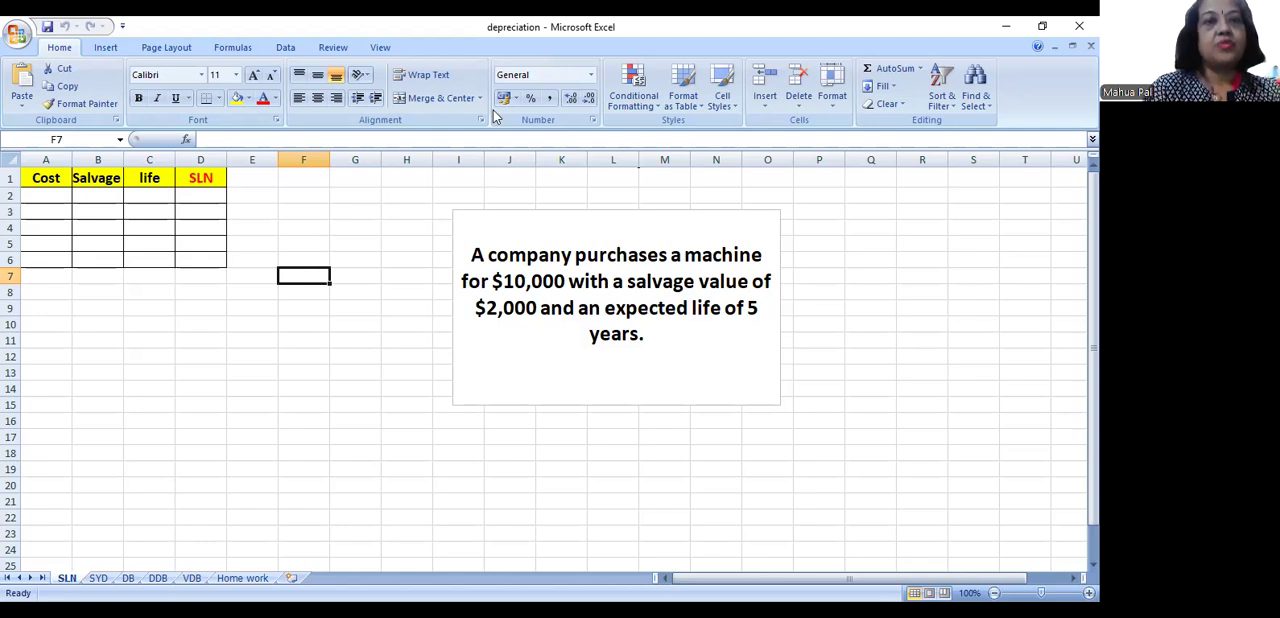
{"action": "left_click", "coordinate": [238, 45]}
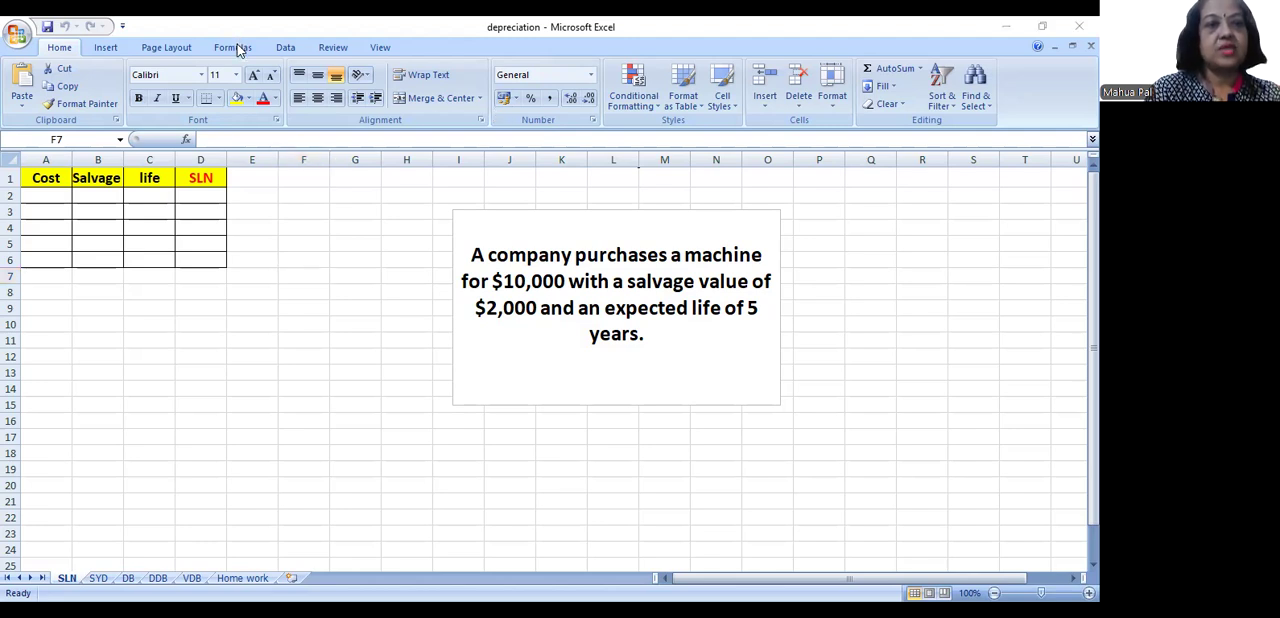
{"action": "left_click", "coordinate": [240, 51]}
{"action": "left_click", "coordinate": [239, 50]}
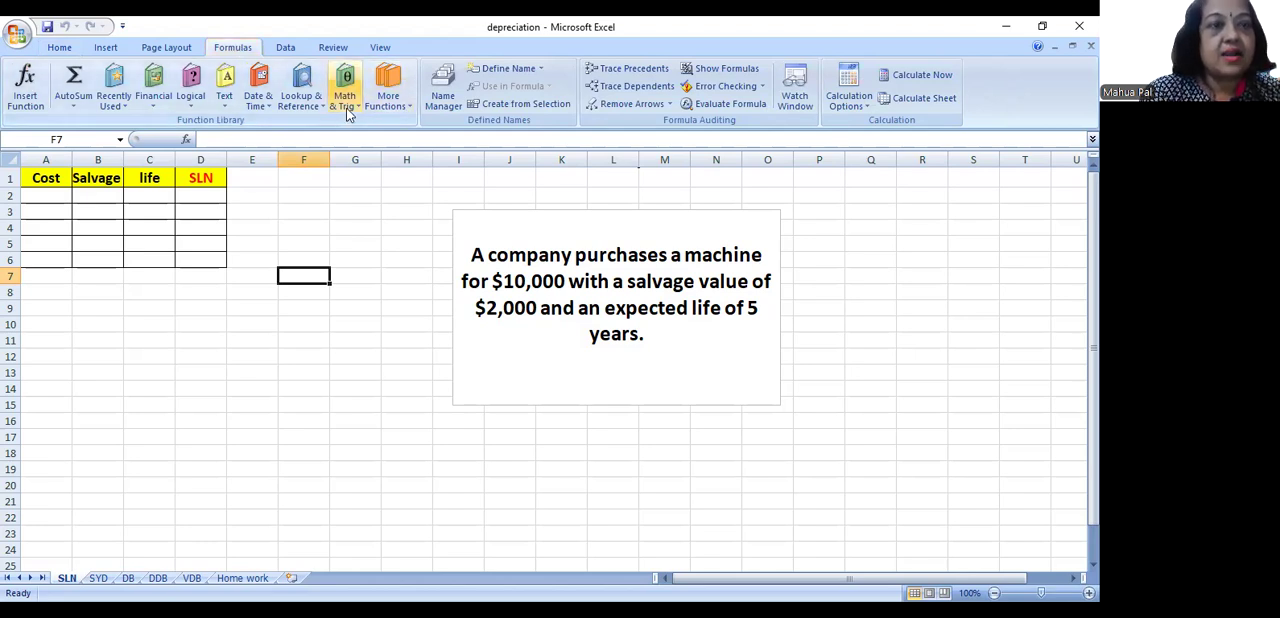
{"action": "left_click", "coordinate": [154, 105]}
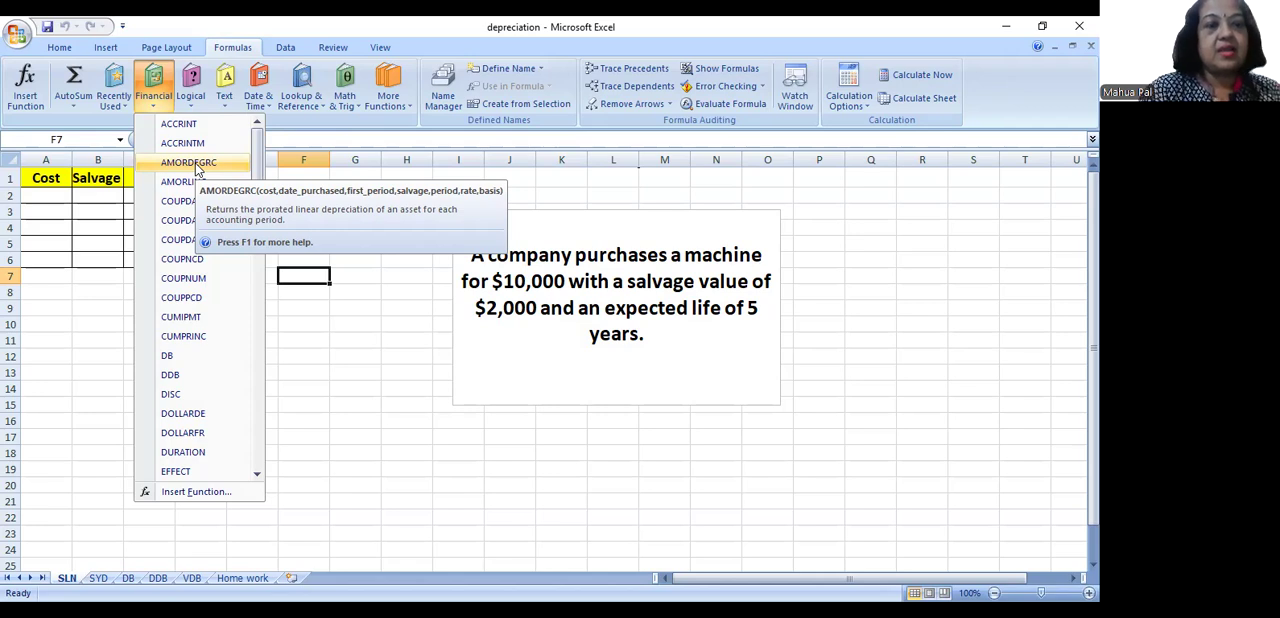
{"action": "left_click_drag", "start_coordinate": [260, 171], "coordinate": [274, 364]}
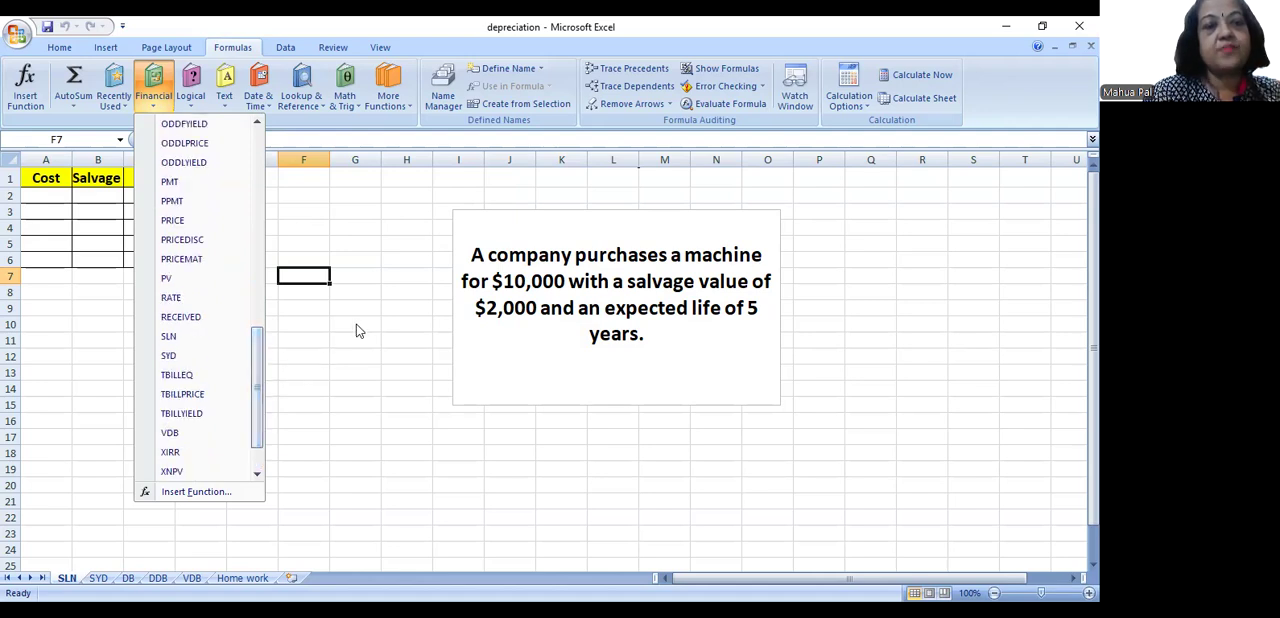
{"action": "left_click", "coordinate": [190, 145]}
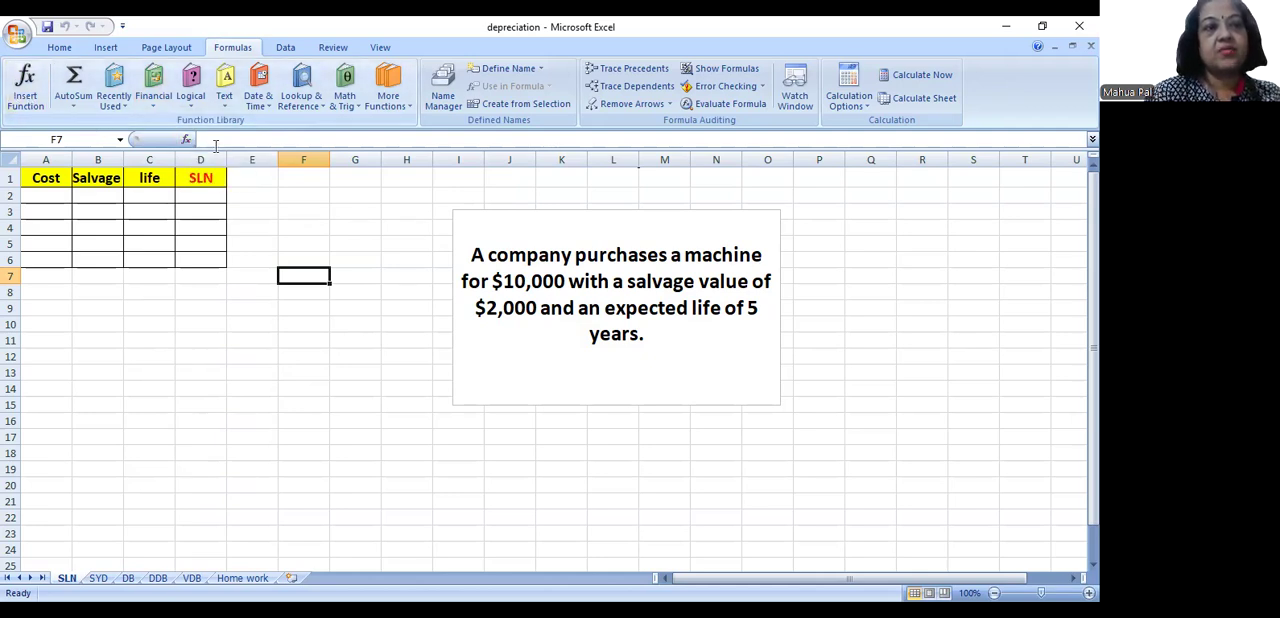
- Search the available worksheet functions for "depreciation" with Insert Function
{"action": "left_click", "coordinate": [24, 88]}
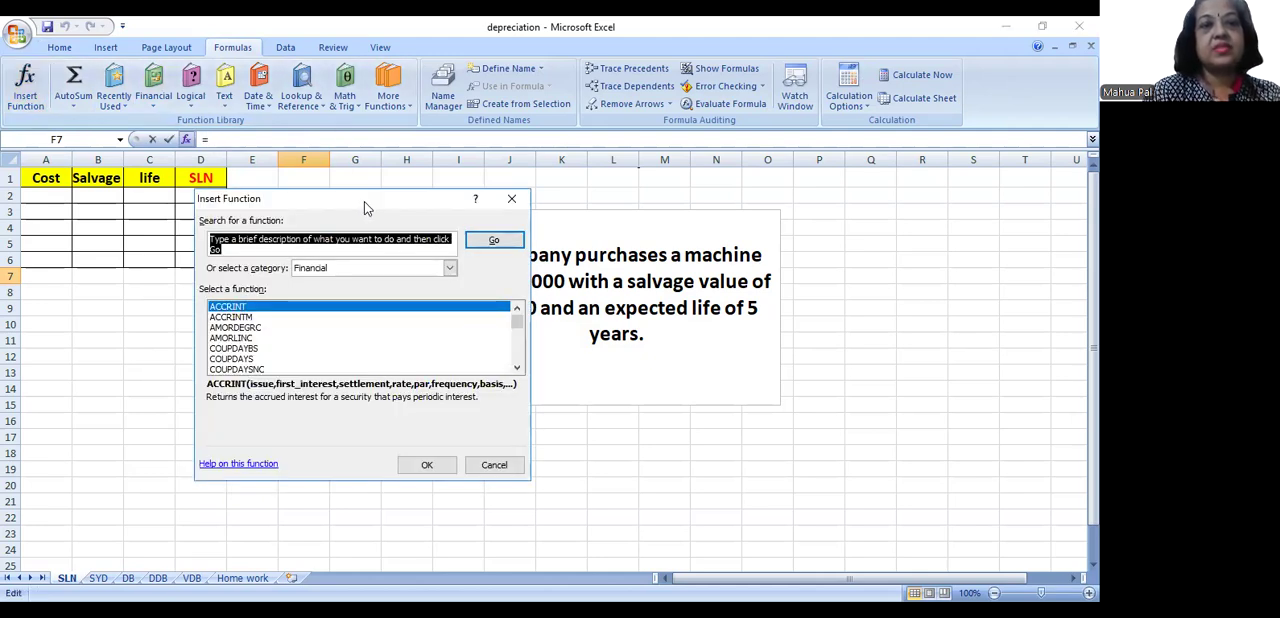
{"action": "left_click_drag", "start_coordinate": [364, 201], "coordinate": [484, 74]}
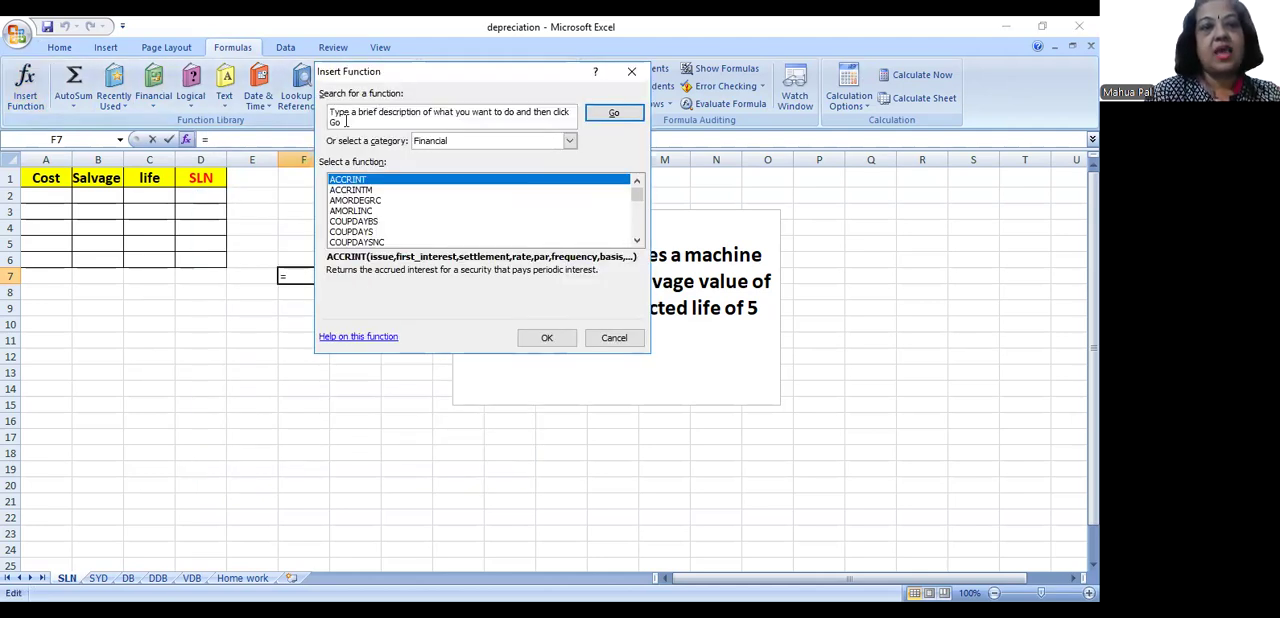
{"action": "left_click", "coordinate": [333, 115]}
{"action": "type", "text": "dep"}
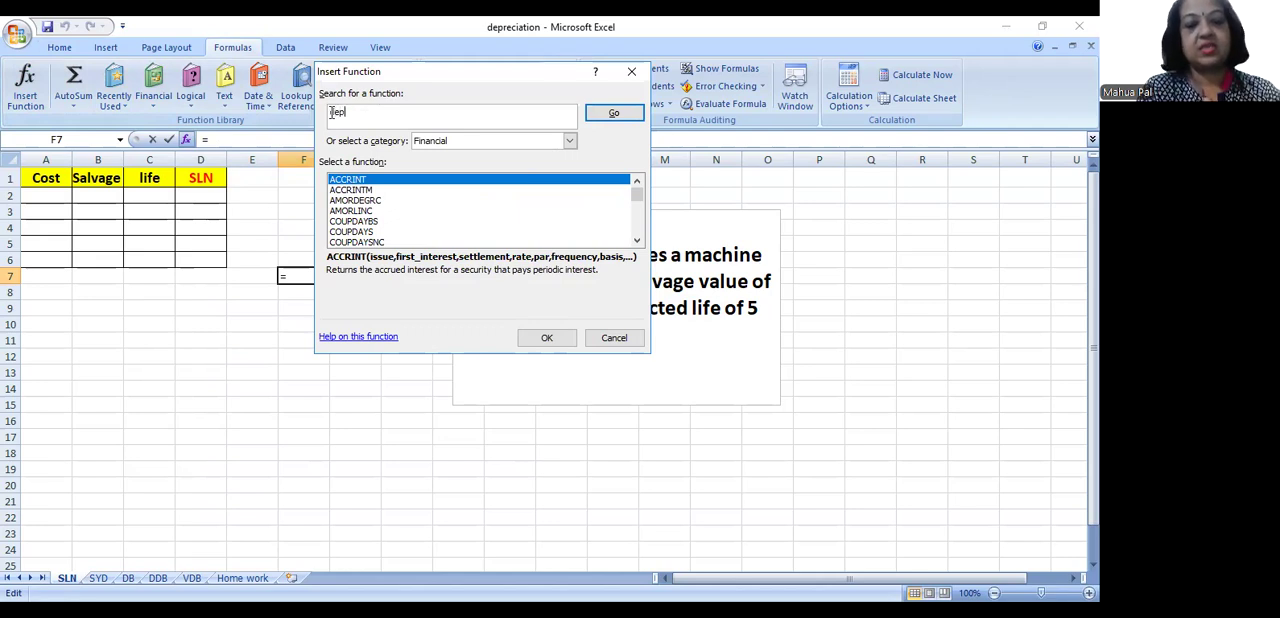
{"action": "type", "text": "reciation"}
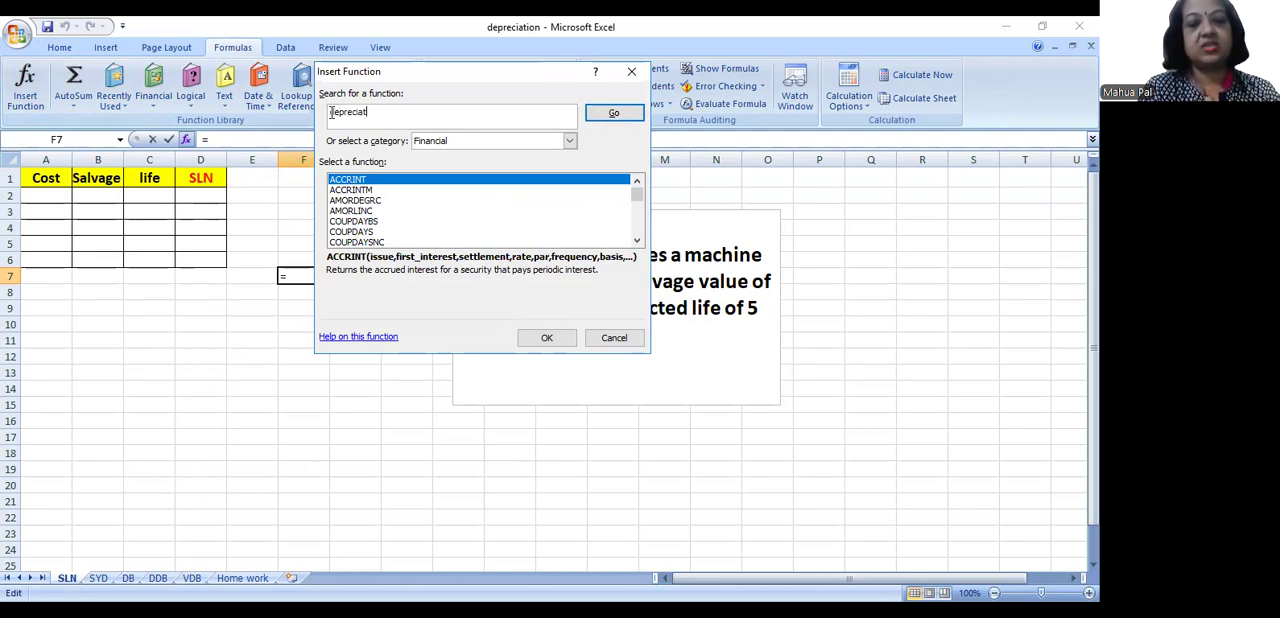
{"action": "left_click", "coordinate": [613, 121]}
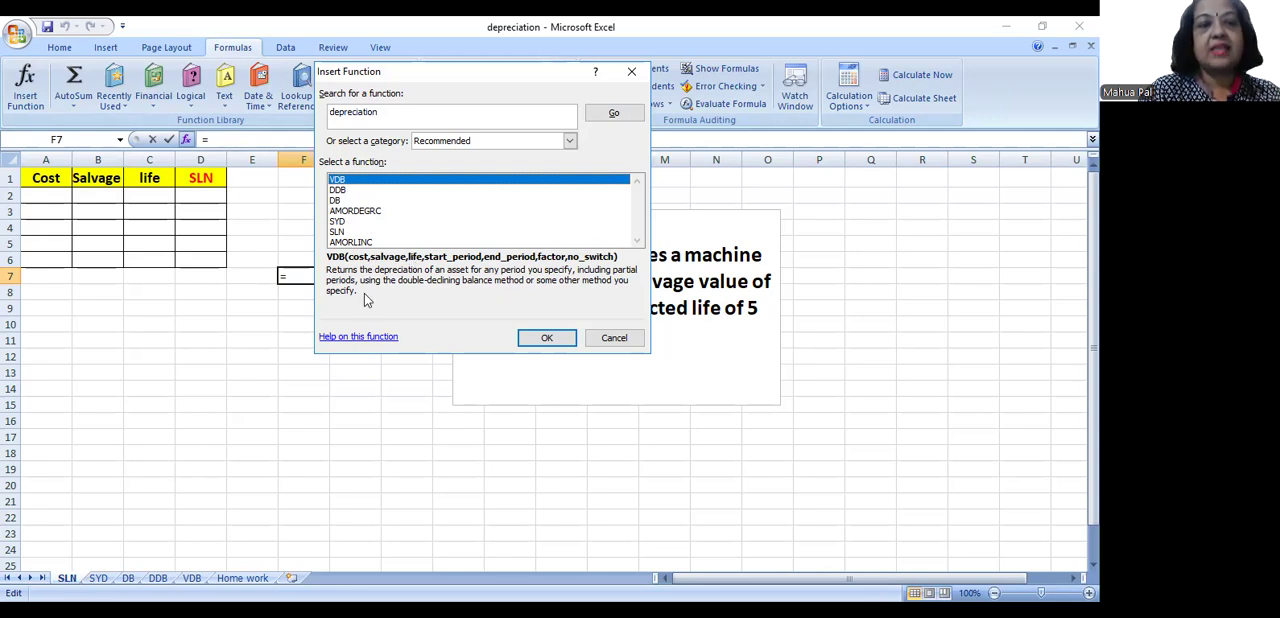
- Examine the SLN function's Cost, Salvage and Life argument descriptions, and discard the empty formula in F7
{"action": "left_click", "coordinate": [341, 233]}
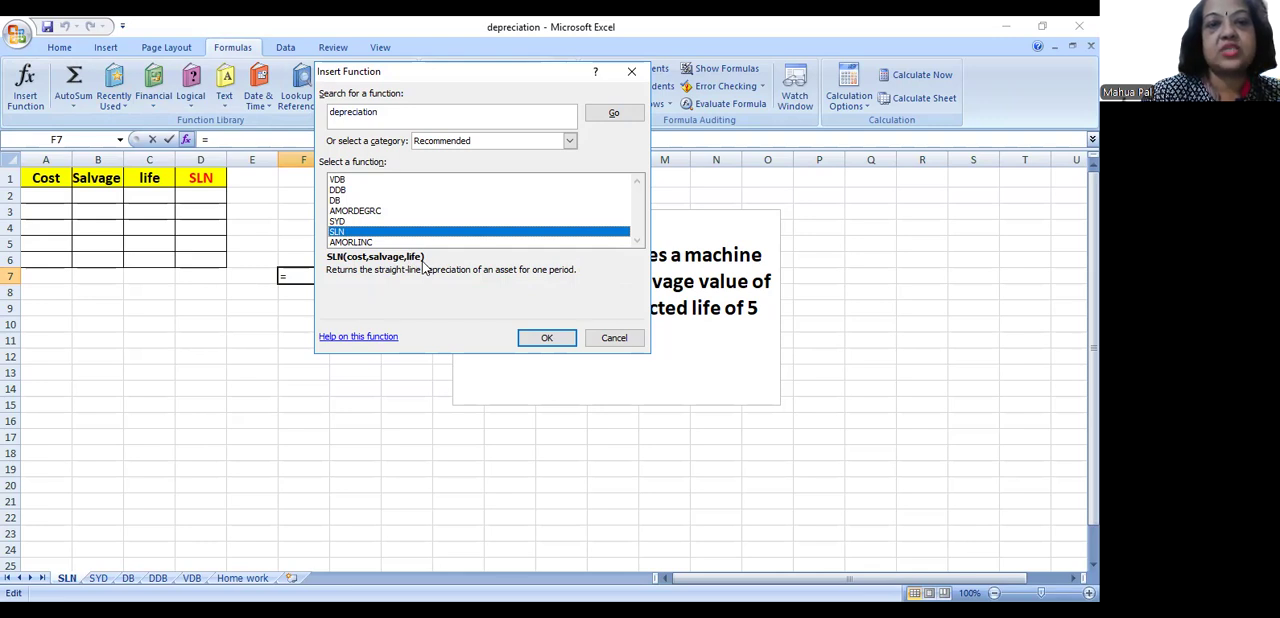
{"action": "left_click", "coordinate": [571, 340]}
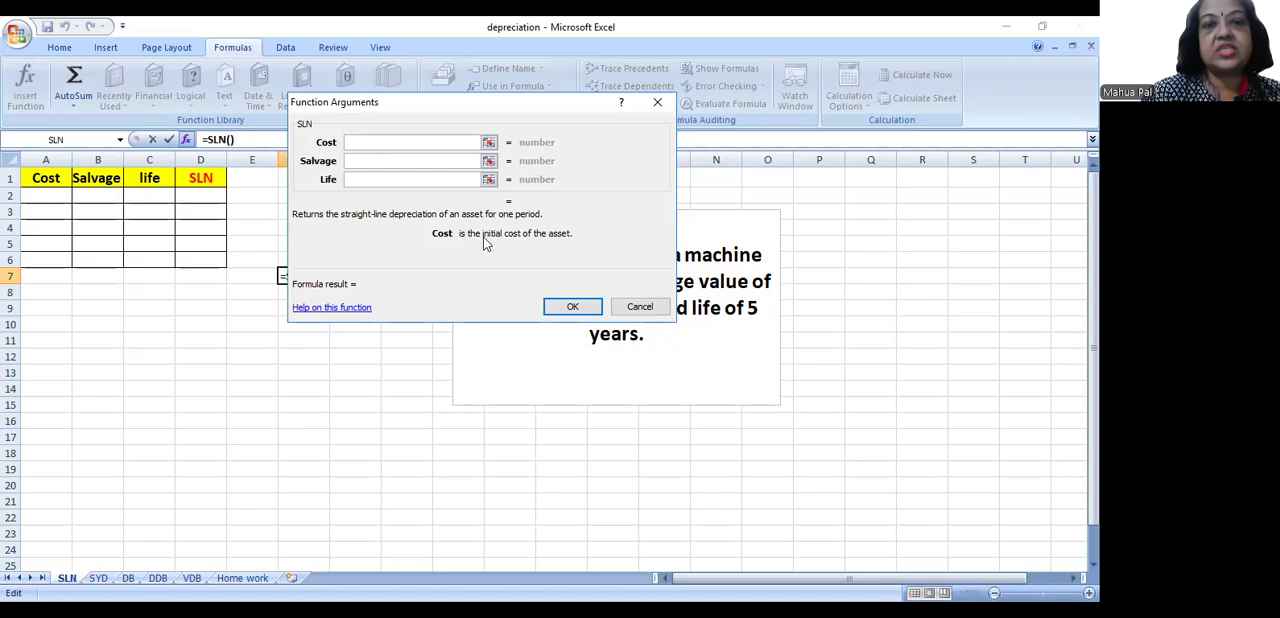
{"action": "left_click", "coordinate": [349, 161]}
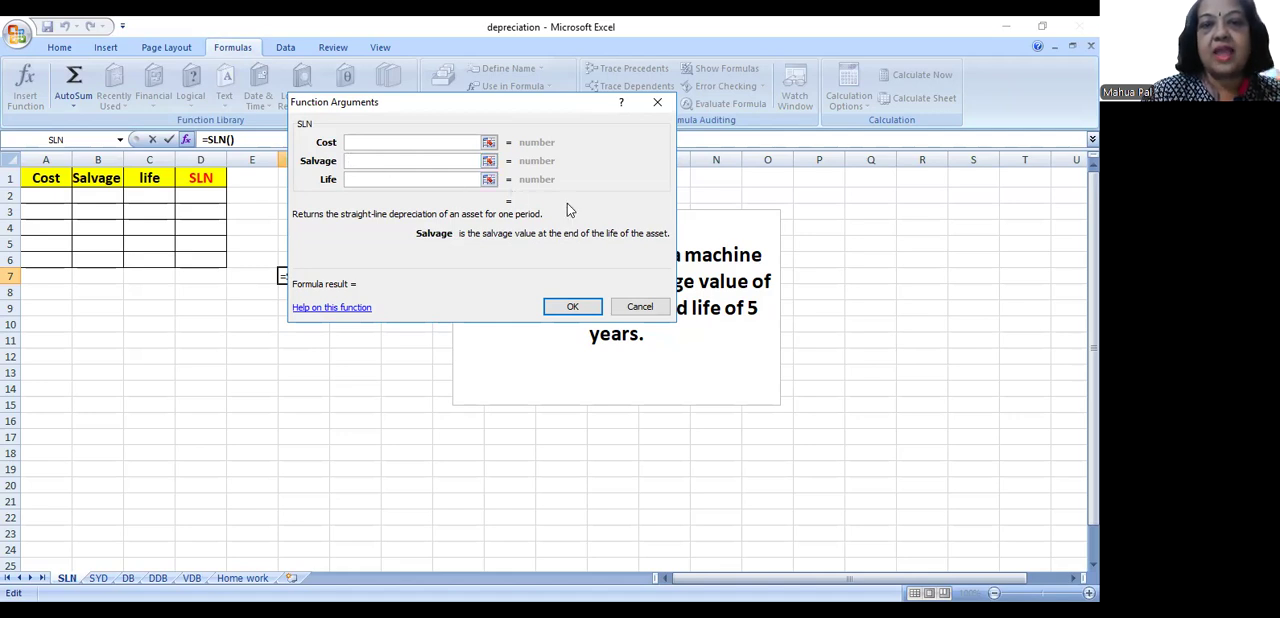
{"action": "left_click", "coordinate": [378, 180]}
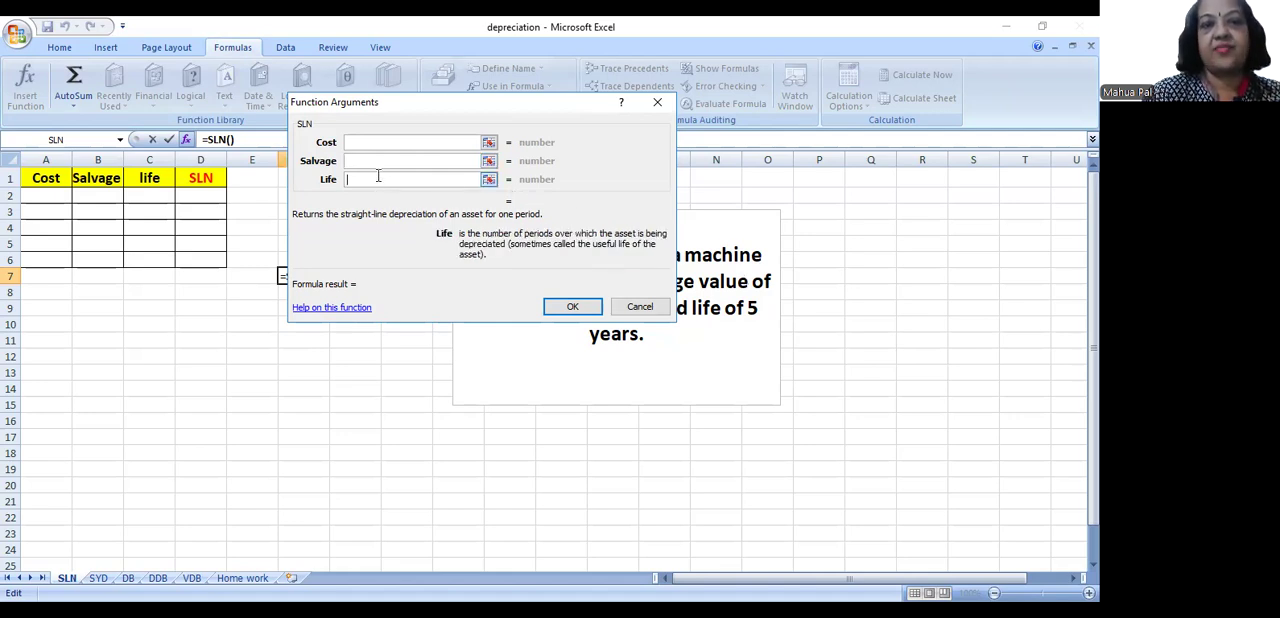
{"action": "left_click", "coordinate": [584, 308]}
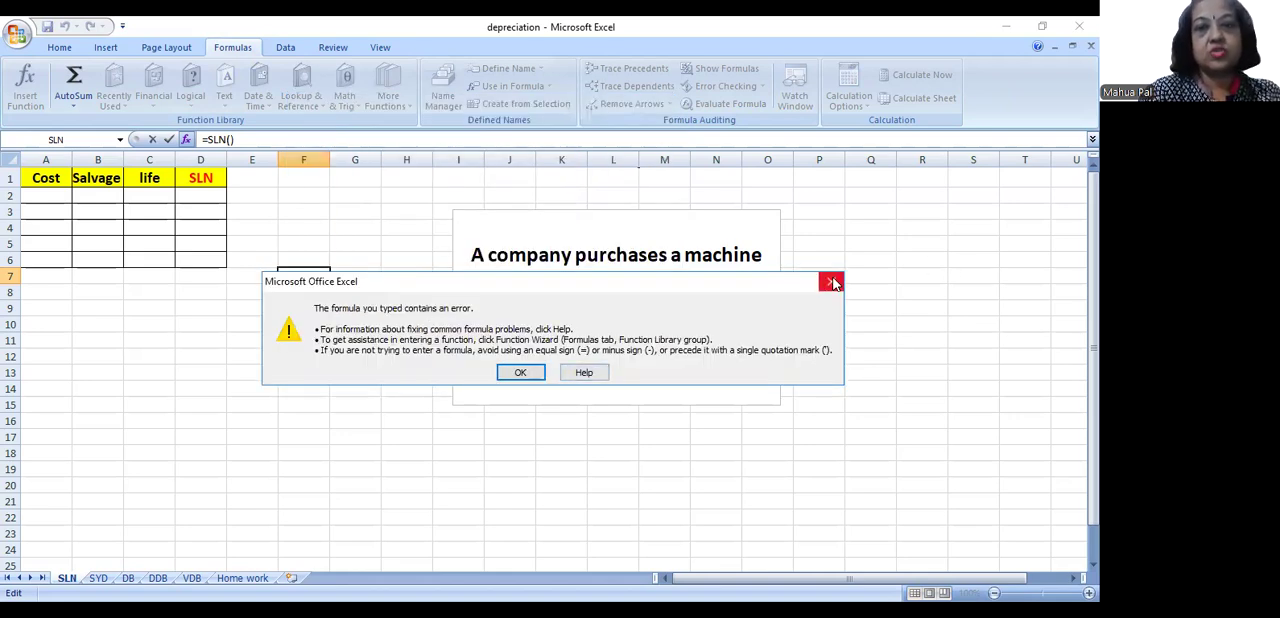
{"action": "key", "text": "Return"}
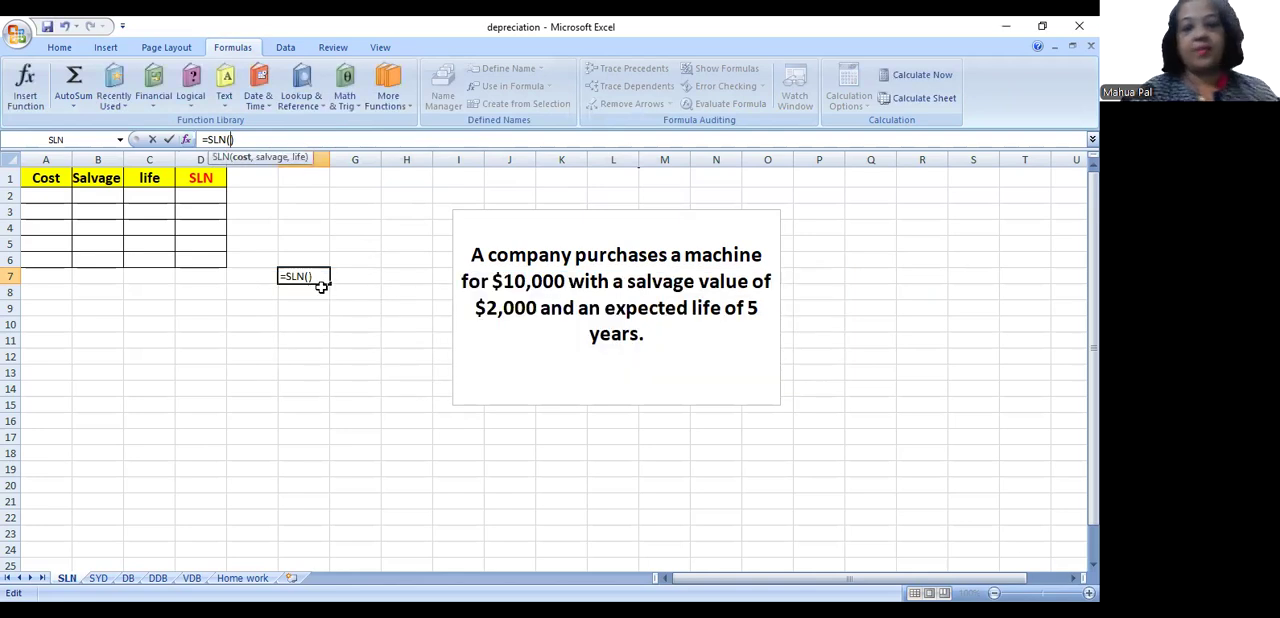
{"action": "key", "text": "Escape"}
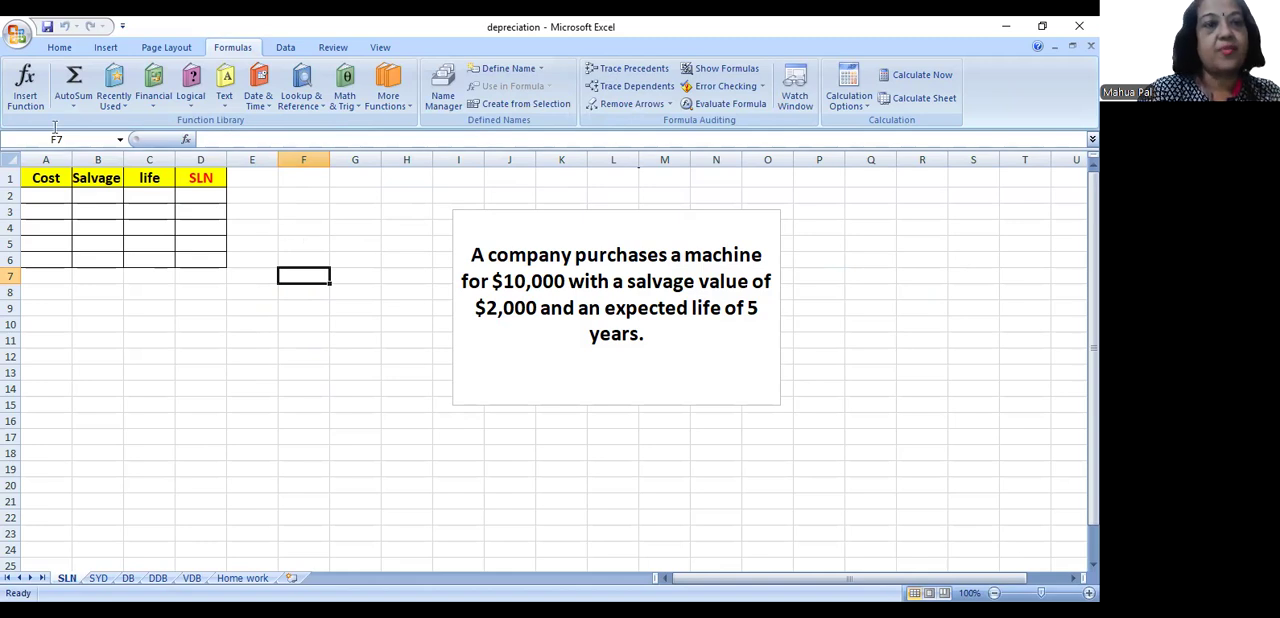
- Fill row 2 with the machine's data: cost $10000 in A2, salvage $2000 in B2 and life 5 in C2
{"action": "left_click", "coordinate": [44, 197]}
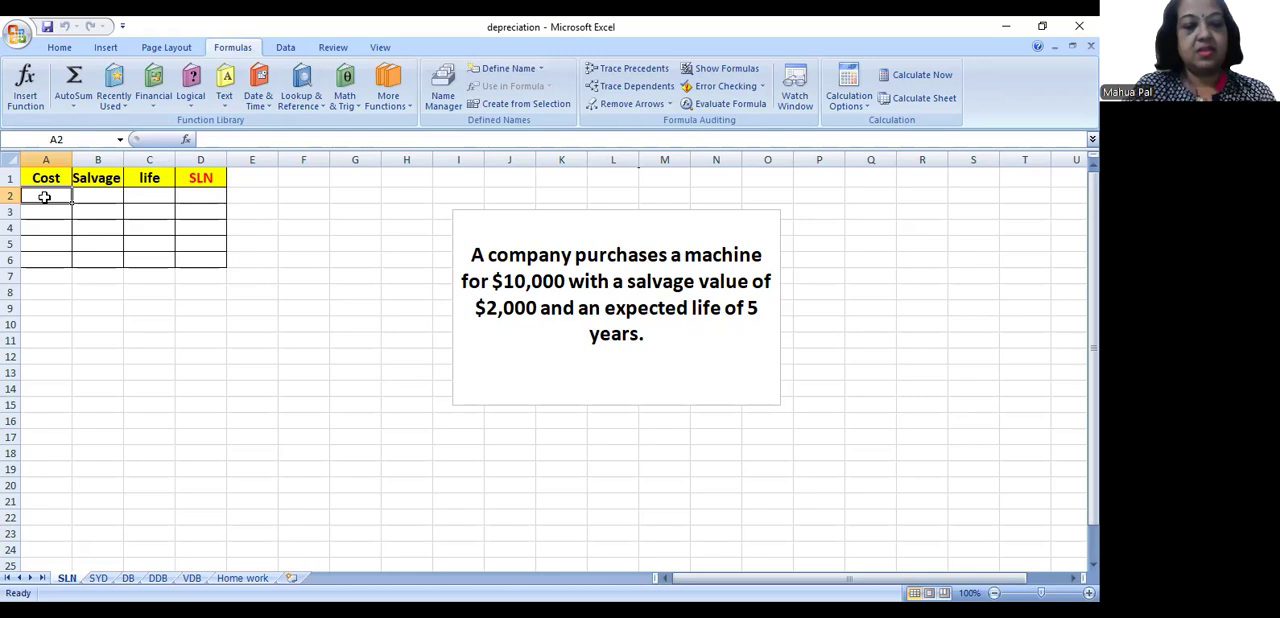
{"action": "type", "text": "$10000"}
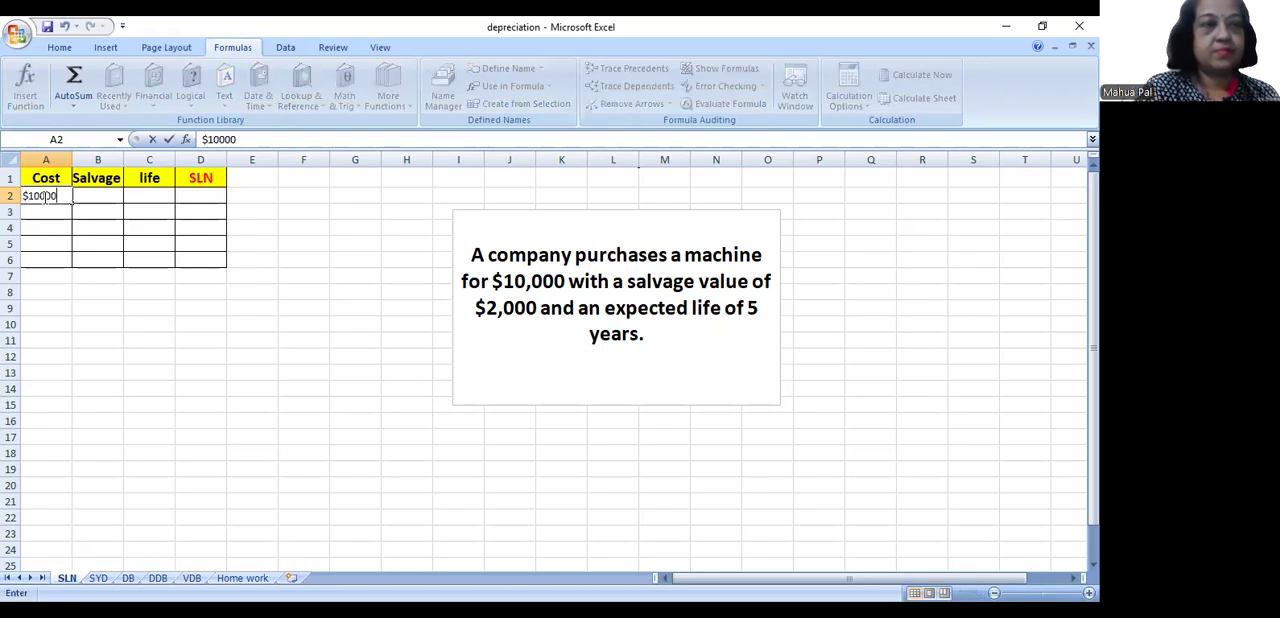
{"action": "key", "text": "Tab"}
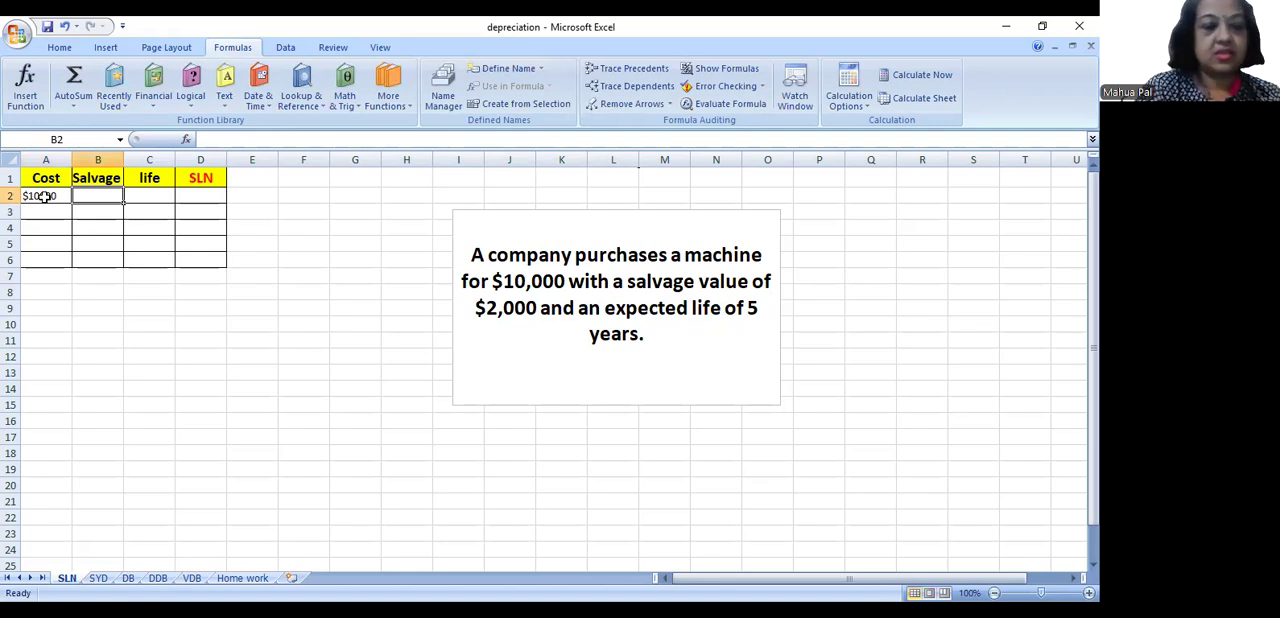
{"action": "type", "text": "$2000"}
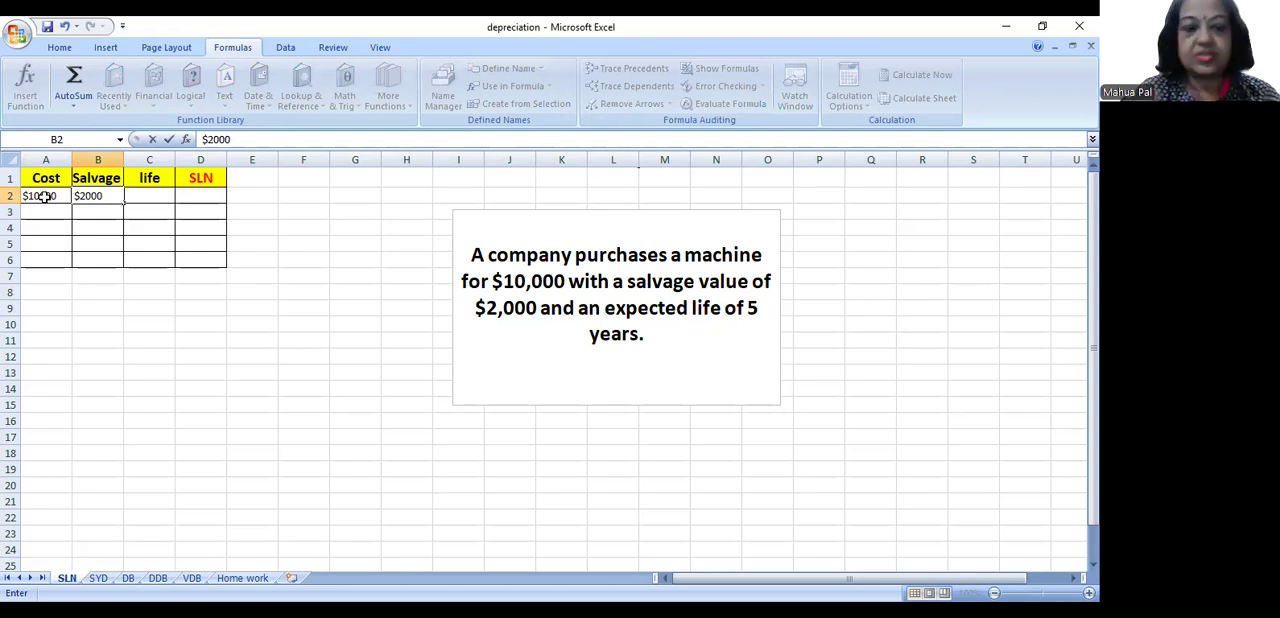
{"action": "key", "text": "Tab"}
{"action": "type", "text": "5"}
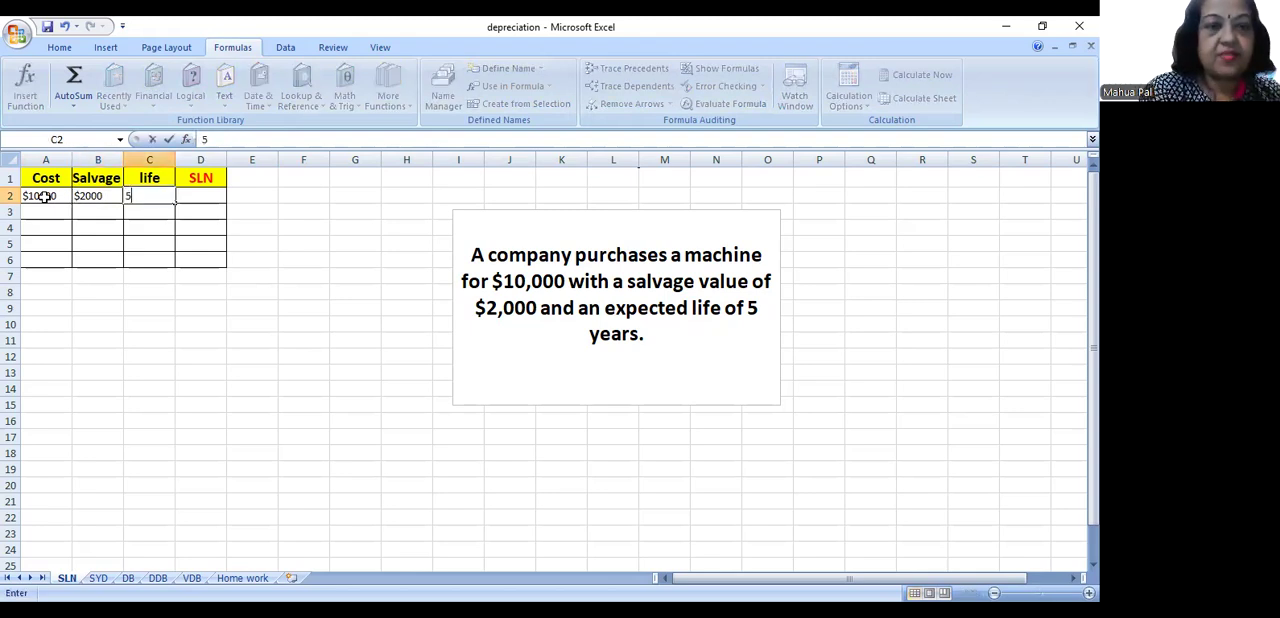
- Enter the straight-line depreciation formula =SLN(A2,B2,C2) in D2, referencing the cost, salvage and life cells
{"action": "left_click", "coordinate": [190, 193]}
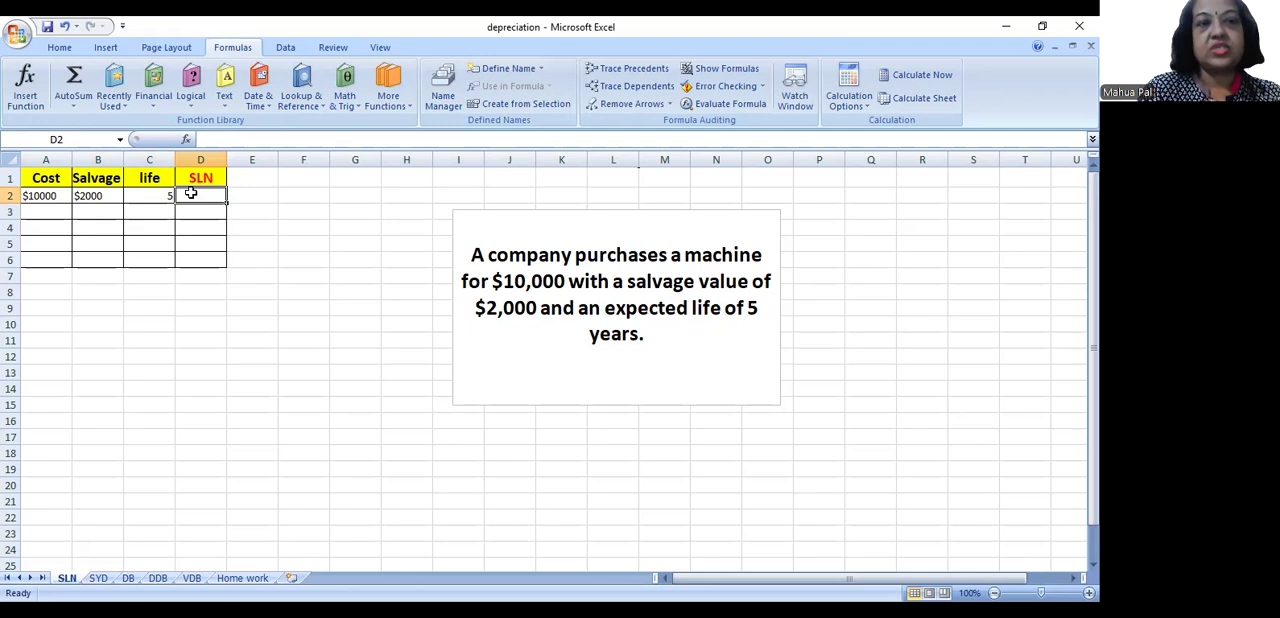
{"action": "type", "text": "="}
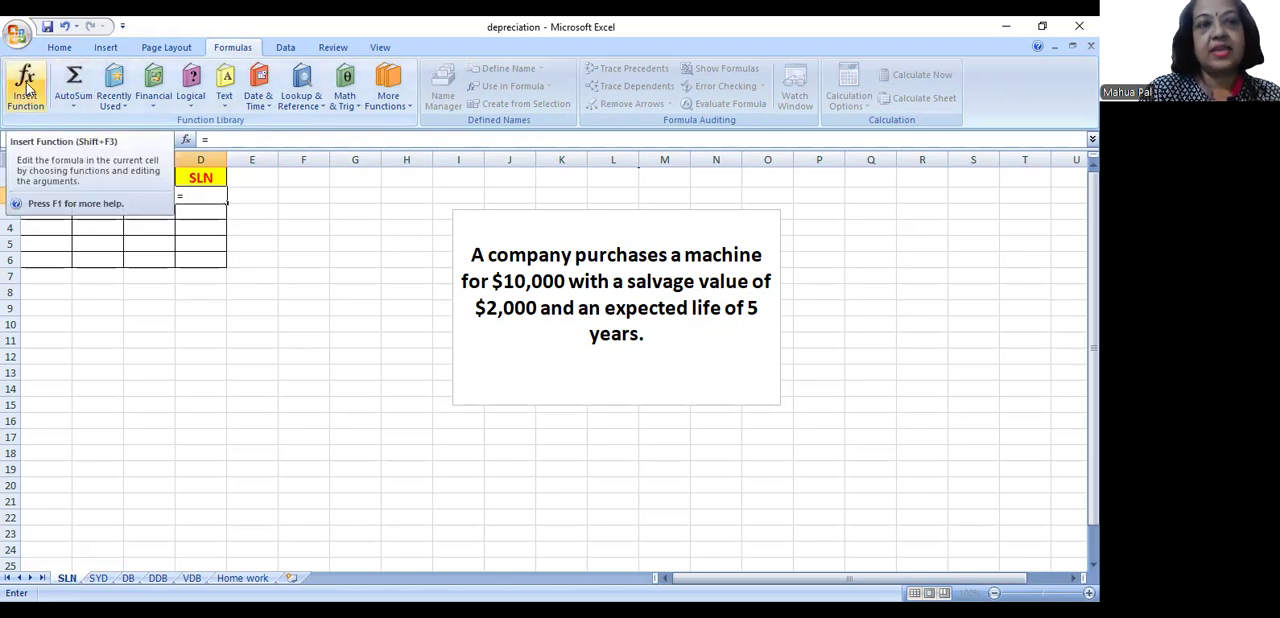
{"action": "type", "text": "s"}
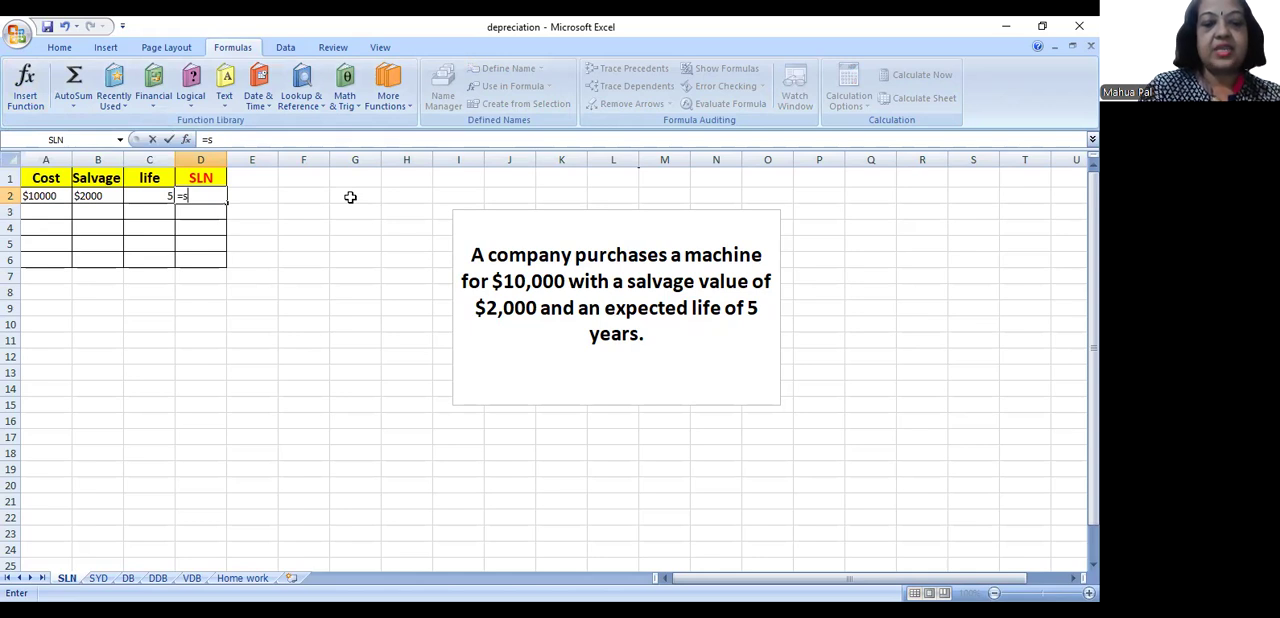
{"action": "type", "text": "ln("}
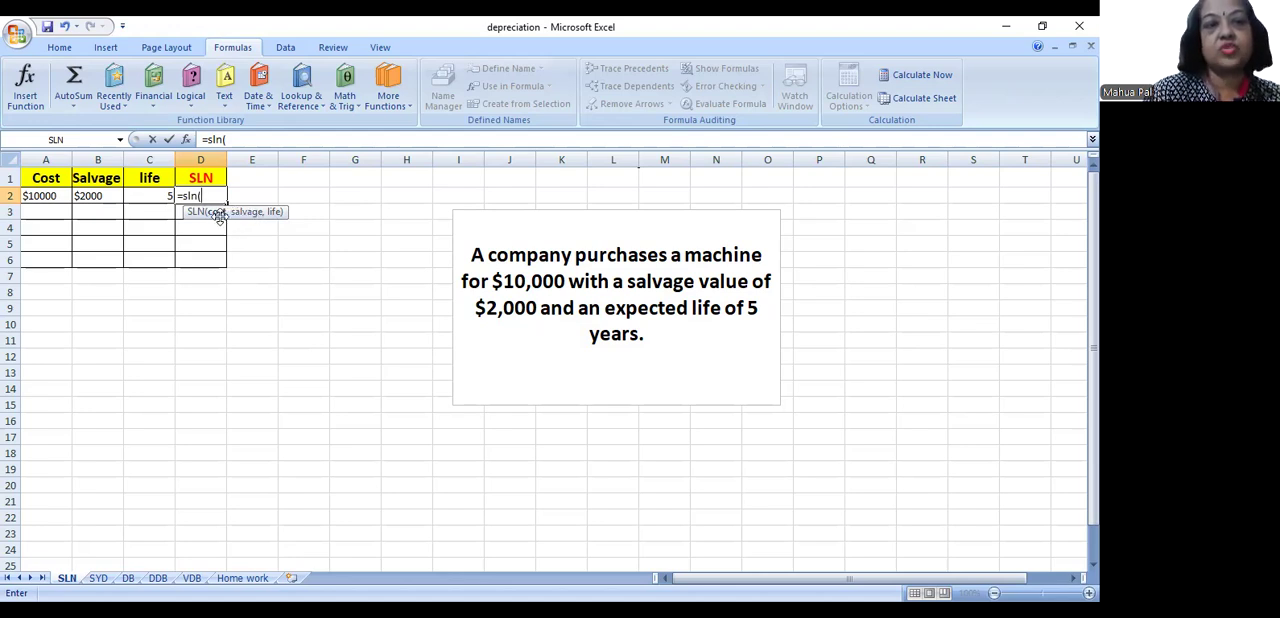
{"action": "left_click", "coordinate": [42, 195]}
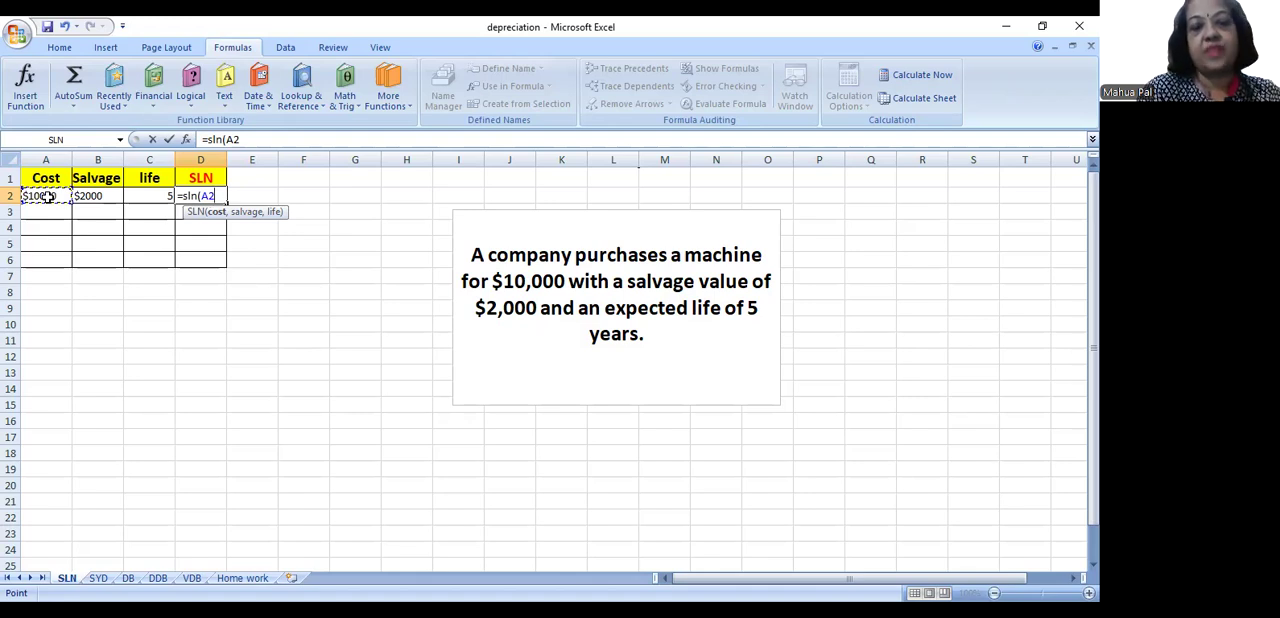
{"action": "type", "text": ","}
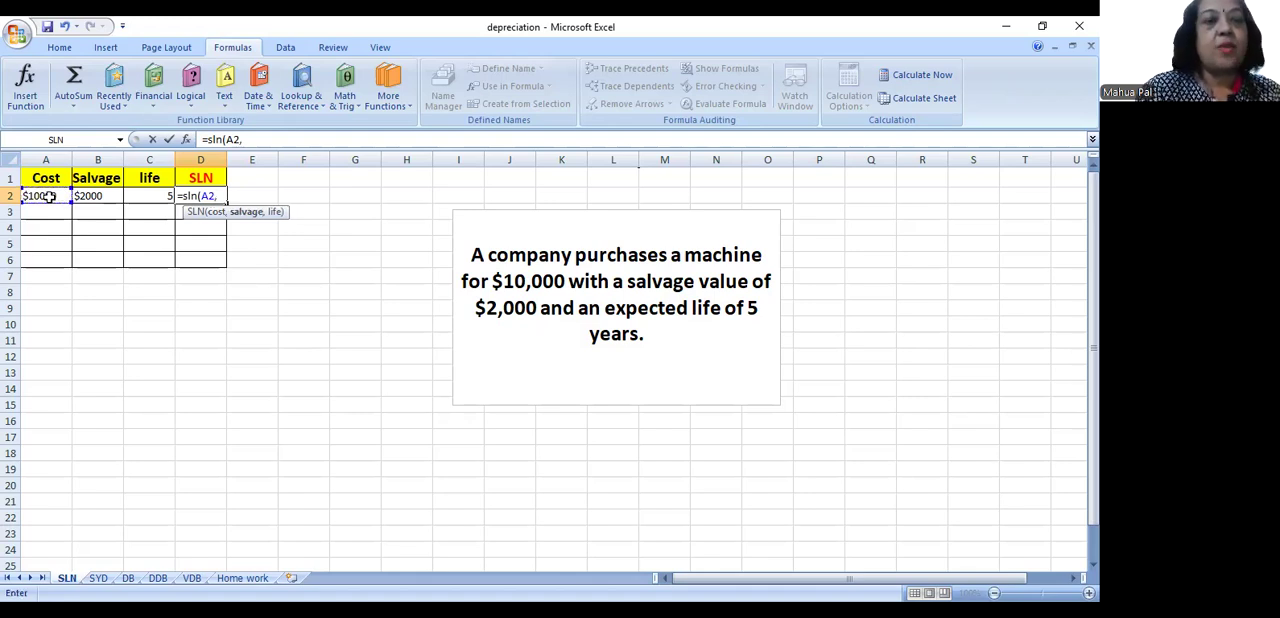
{"action": "left_click", "coordinate": [105, 196]}
{"action": "type", "text": ","}
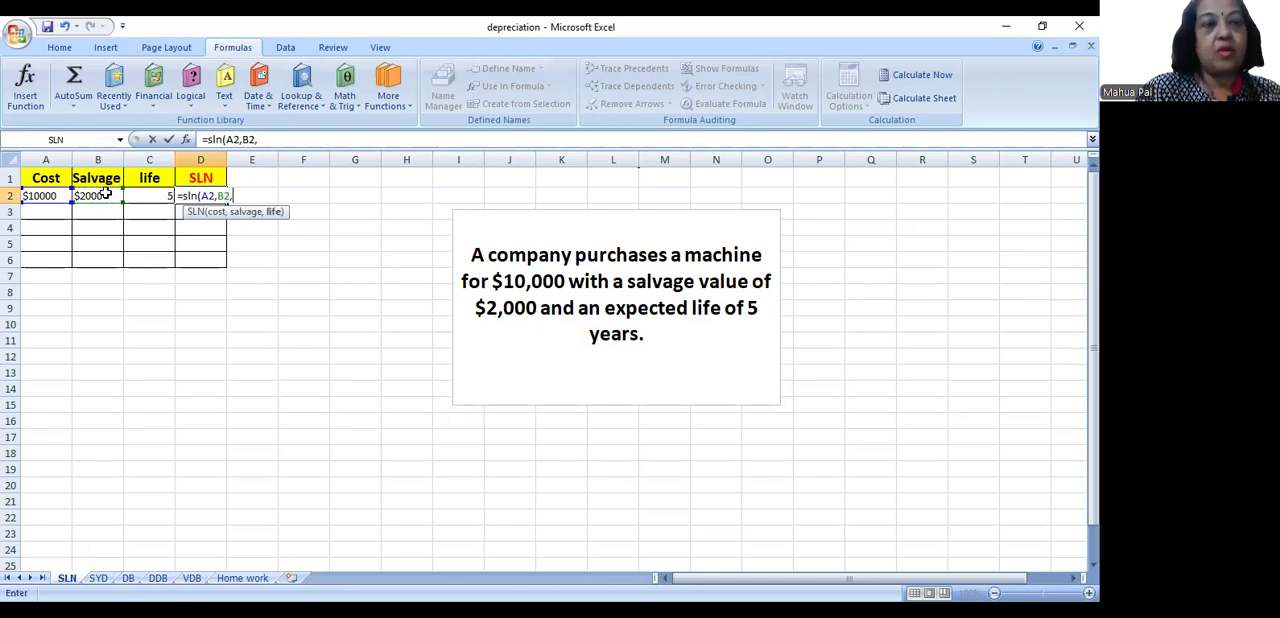
{"action": "left_click", "coordinate": [166, 195]}
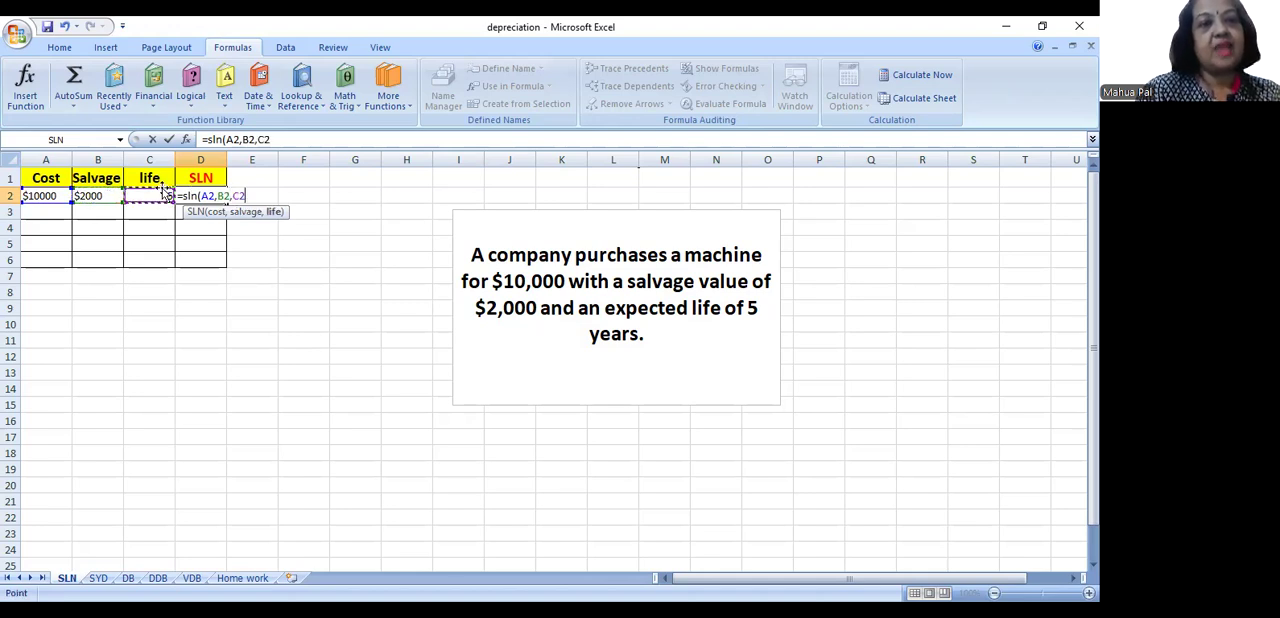
{"action": "key", "text": "Return"}
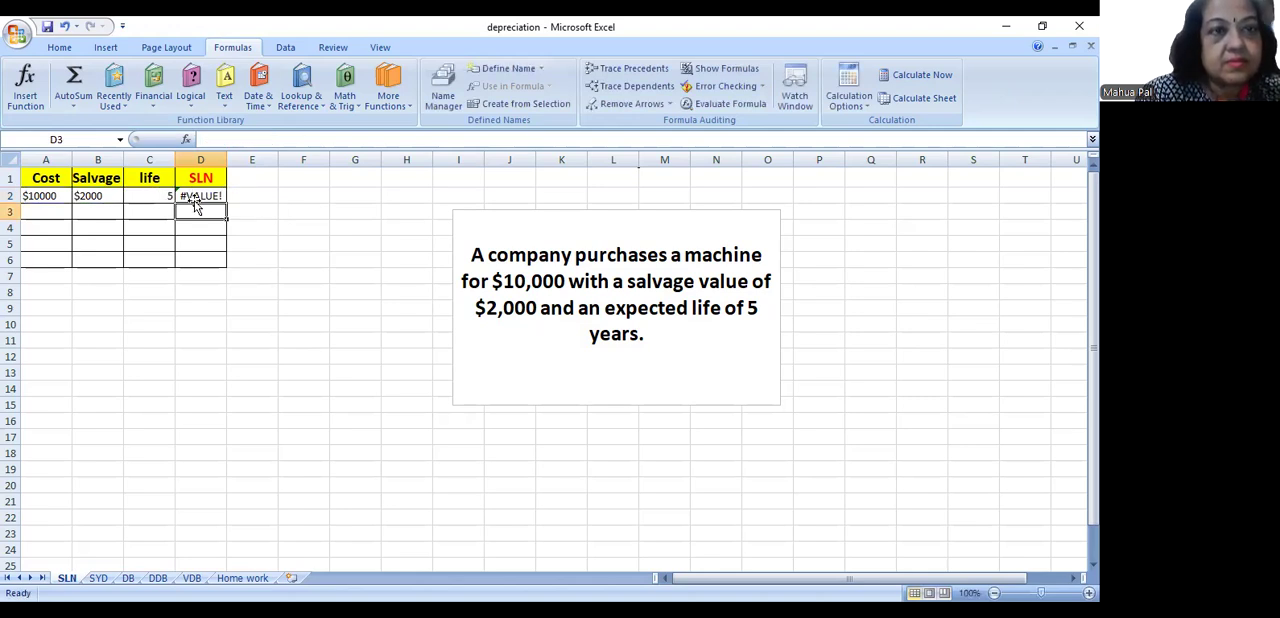
{"action": "left_click", "coordinate": [195, 200]}
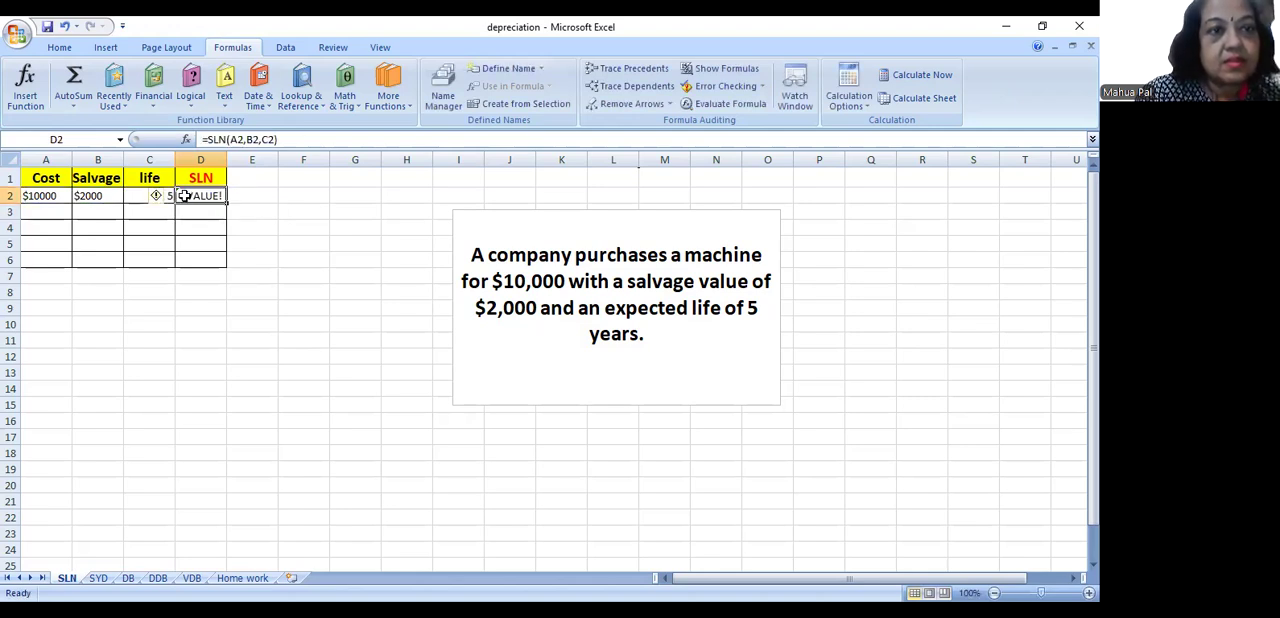
{"action": "left_click", "coordinate": [54, 195]}
{"action": "left_click_drag", "start_coordinate": [54, 195], "coordinate": [80, 195]}
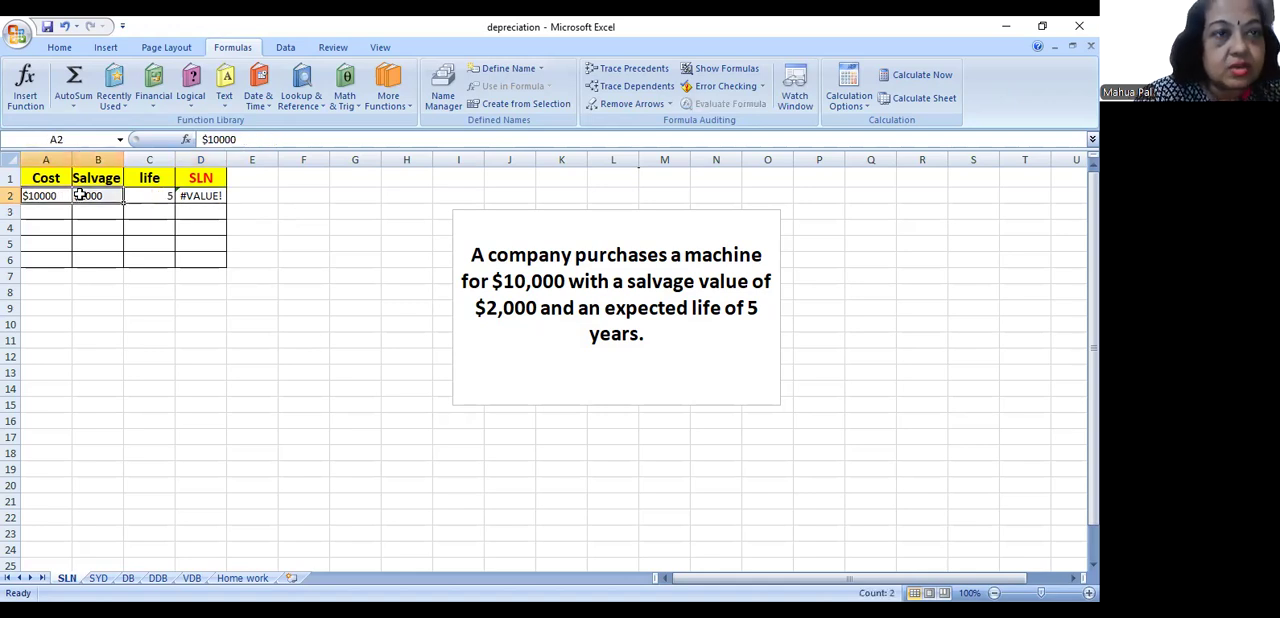
{"action": "right_click", "coordinate": [80, 195]}
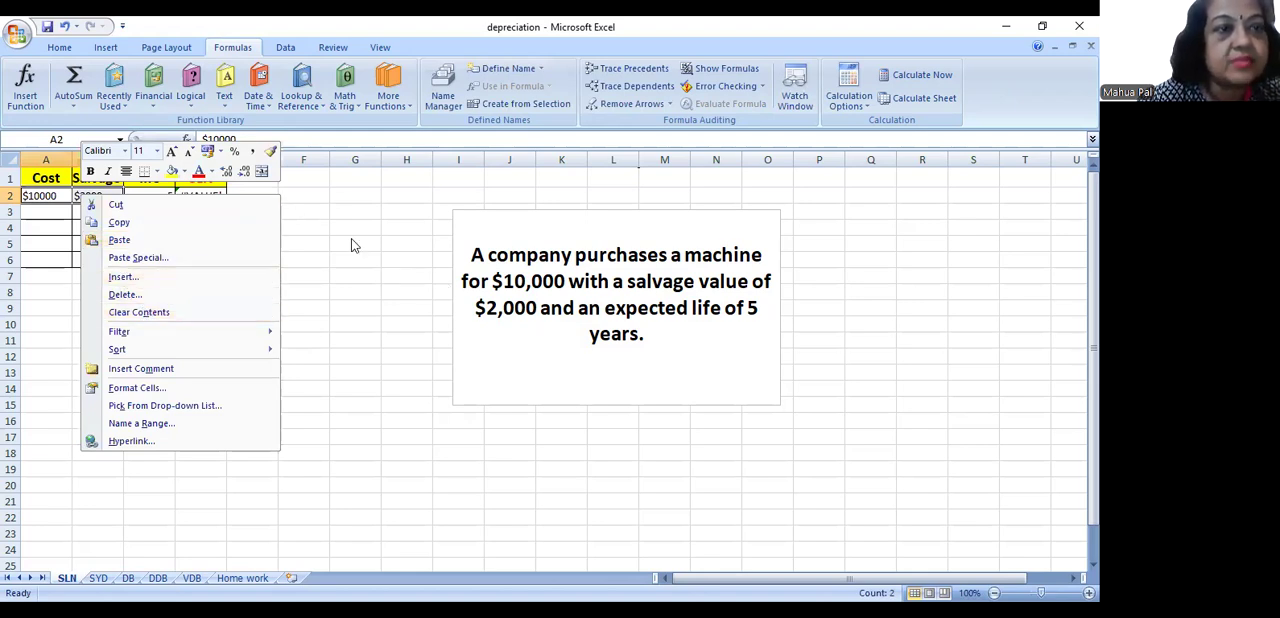
{"action": "key", "text": "Escape"}
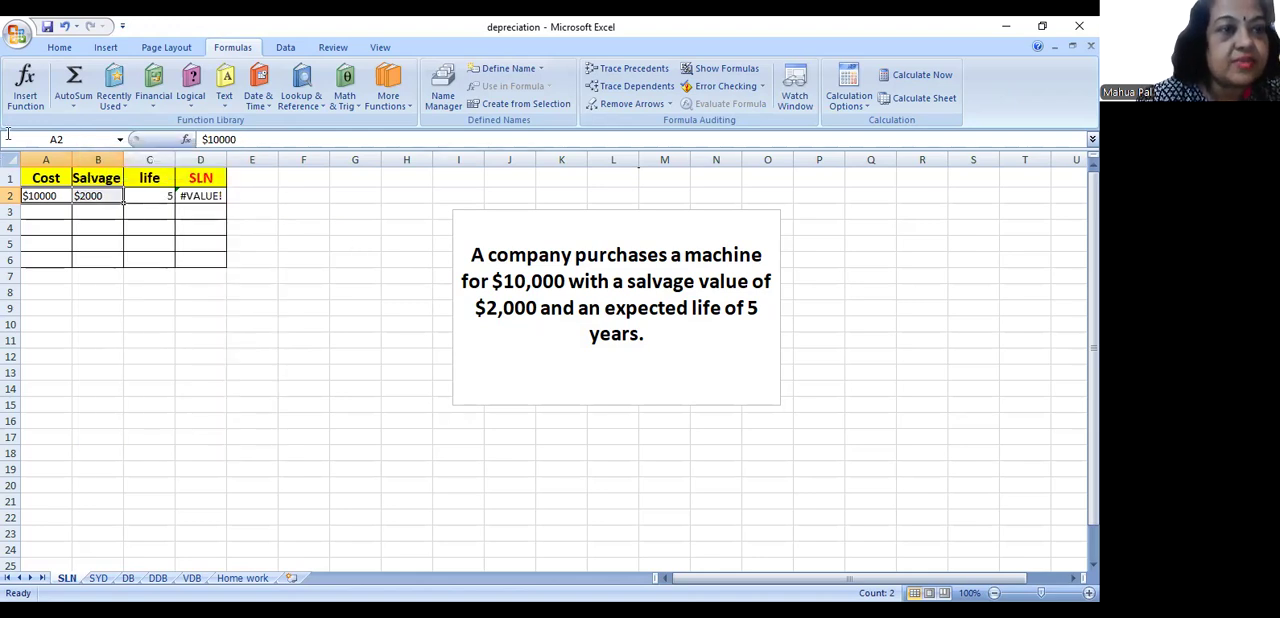
- Rewrite the cost in A2 as $10,000 with a thousands separator
{"action": "double_click", "coordinate": [36, 195]}
{"action": "type", "text": ","}
{"action": "left_click", "coordinate": [37, 240]}
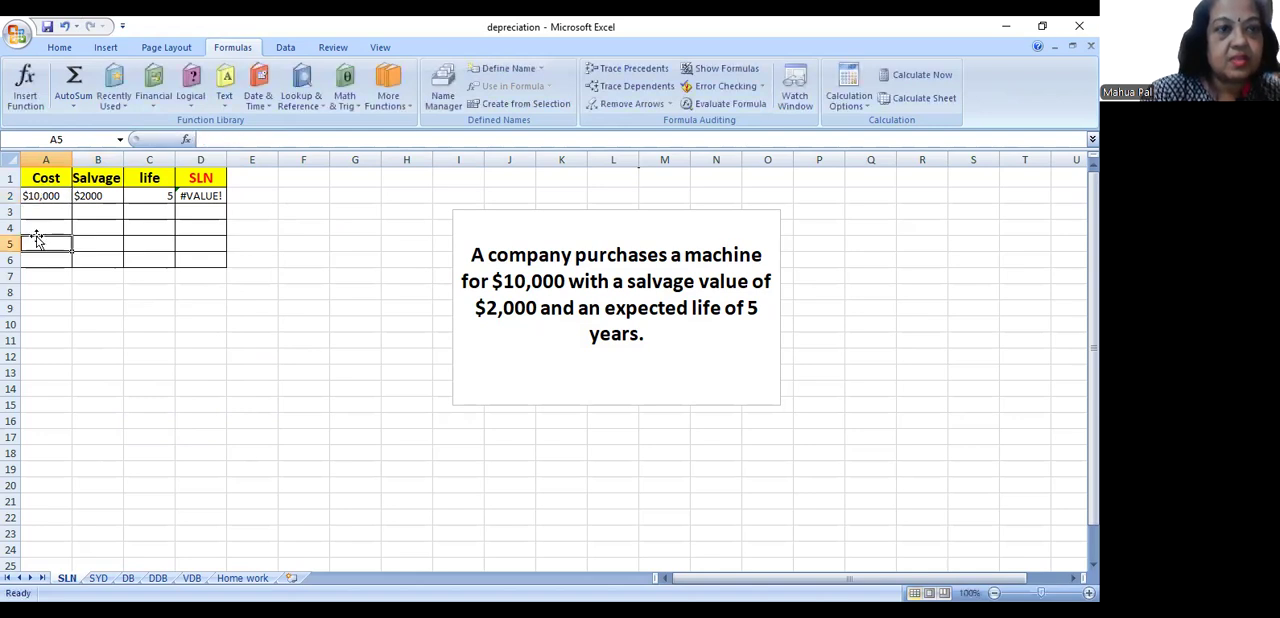
- Format the cost and salvage cells A2:B2 as Currency with 2 decimal places and the ₹ symbol
{"action": "left_click_drag", "start_coordinate": [39, 195], "coordinate": [80, 195]}
{"action": "right_click", "coordinate": [80, 195]}
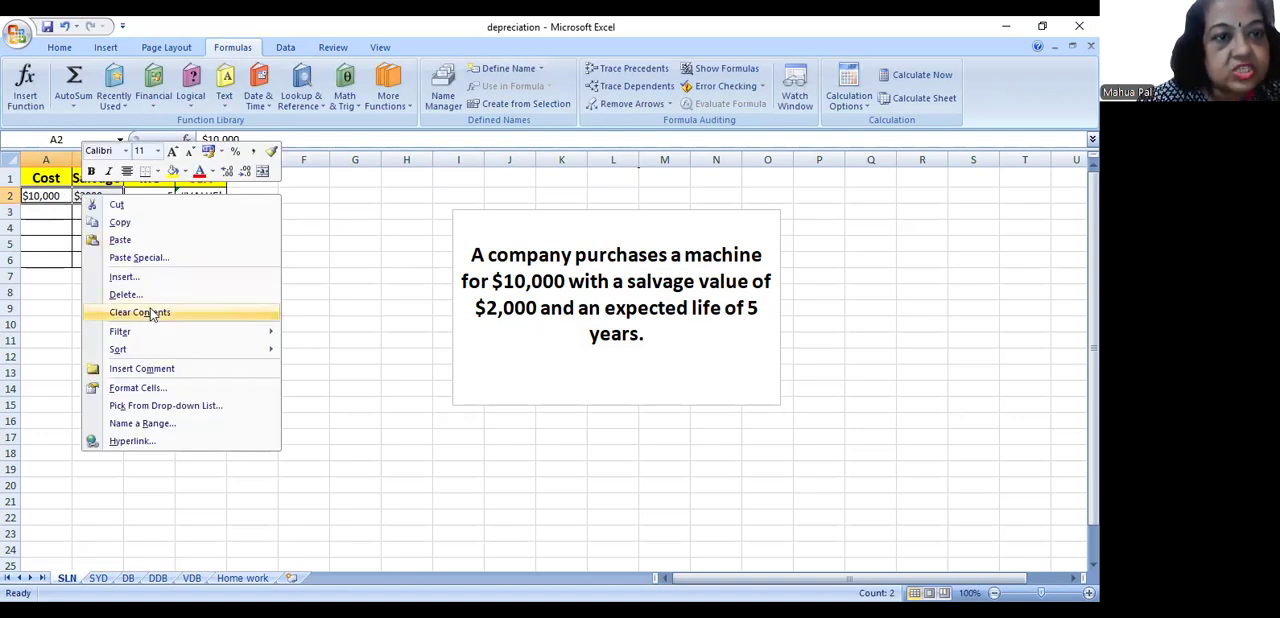
{"action": "left_click", "coordinate": [168, 386]}
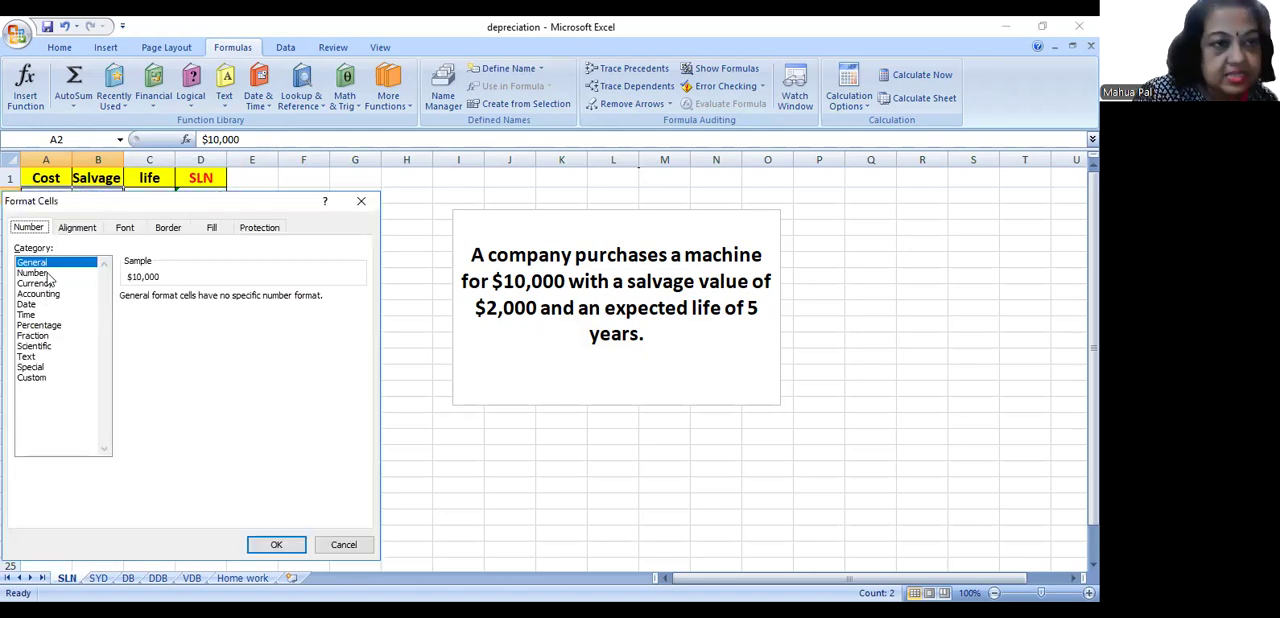
{"action": "left_click", "coordinate": [40, 285]}
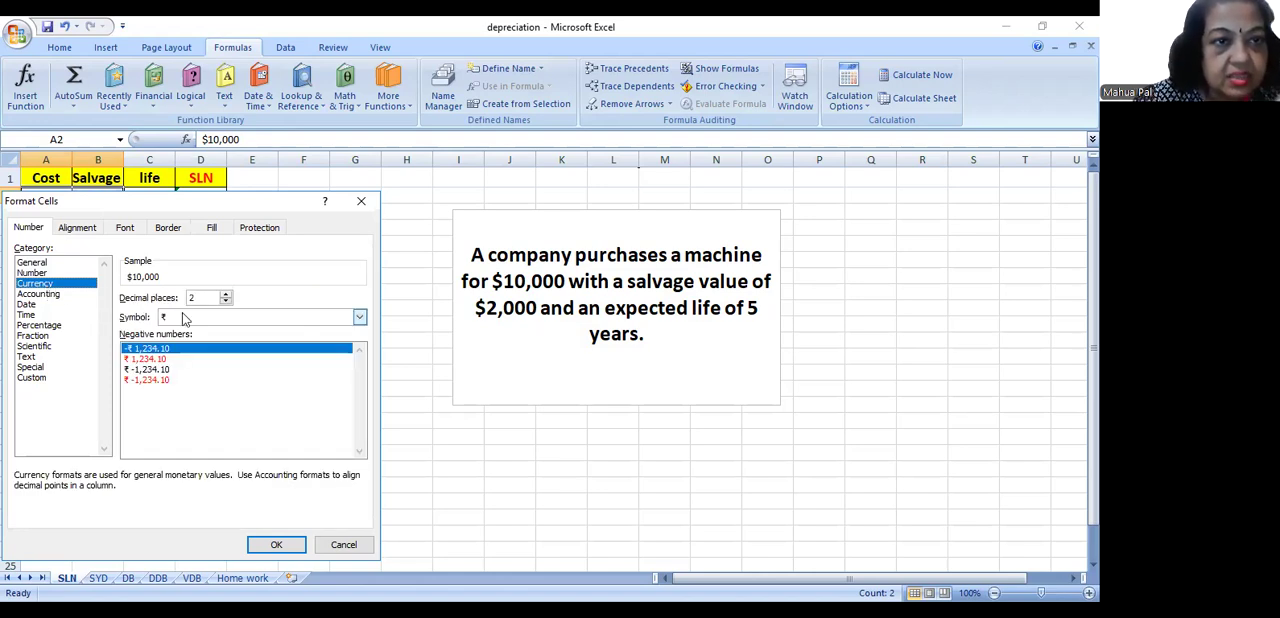
{"action": "left_click", "coordinate": [226, 303]}
{"action": "left_click", "coordinate": [226, 303]}
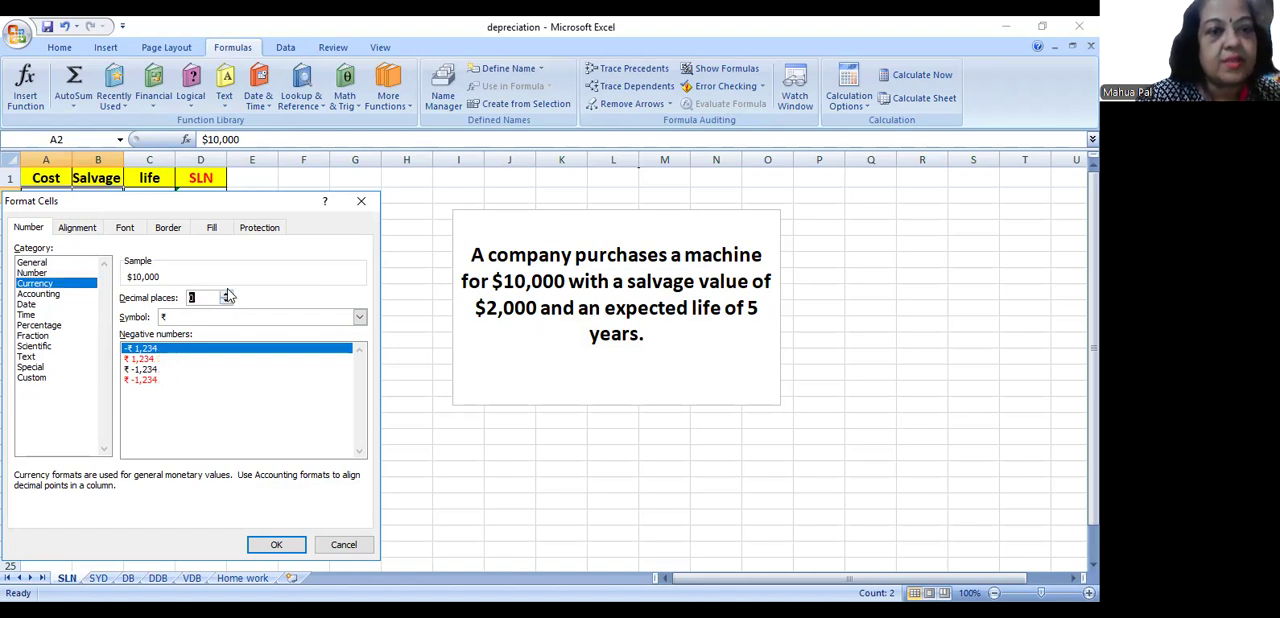
{"action": "left_click", "coordinate": [226, 294]}
{"action": "left_click", "coordinate": [226, 294]}
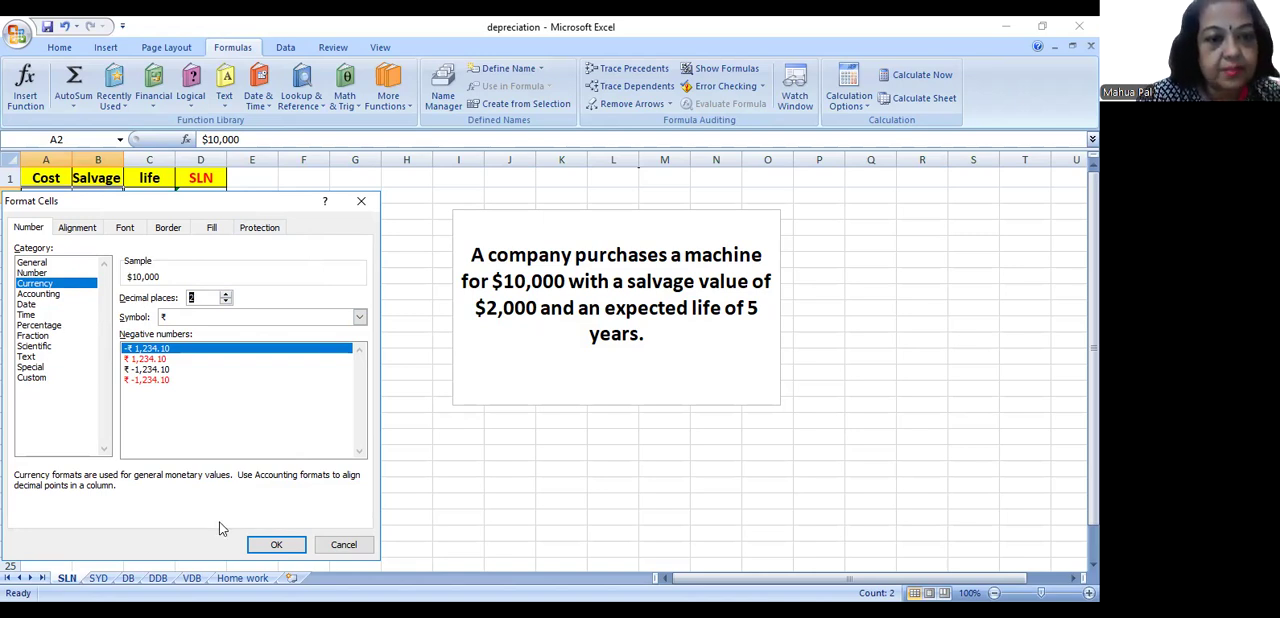
{"action": "left_click", "coordinate": [267, 547]}
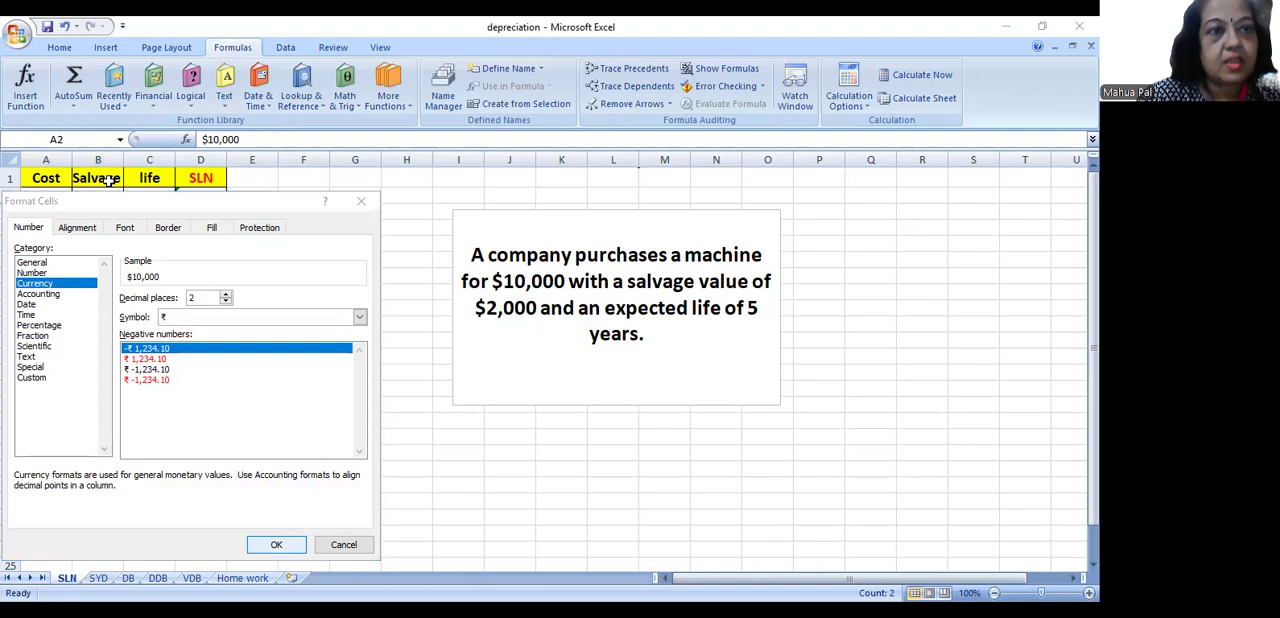
- Replace the contents of A2 and B2 with the plain numbers 10000 and 2000, and fit column D's width to its contents
{"action": "left_click_drag", "start_coordinate": [30, 195], "coordinate": [98, 196]}
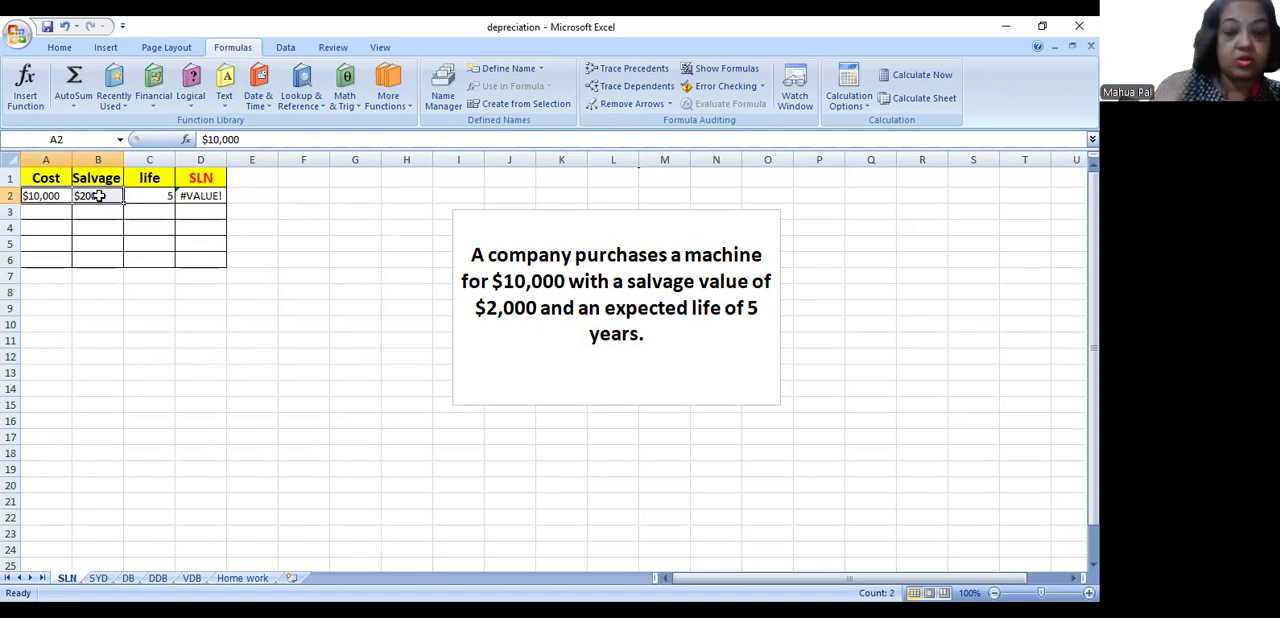
{"action": "key", "text": "Delete"}
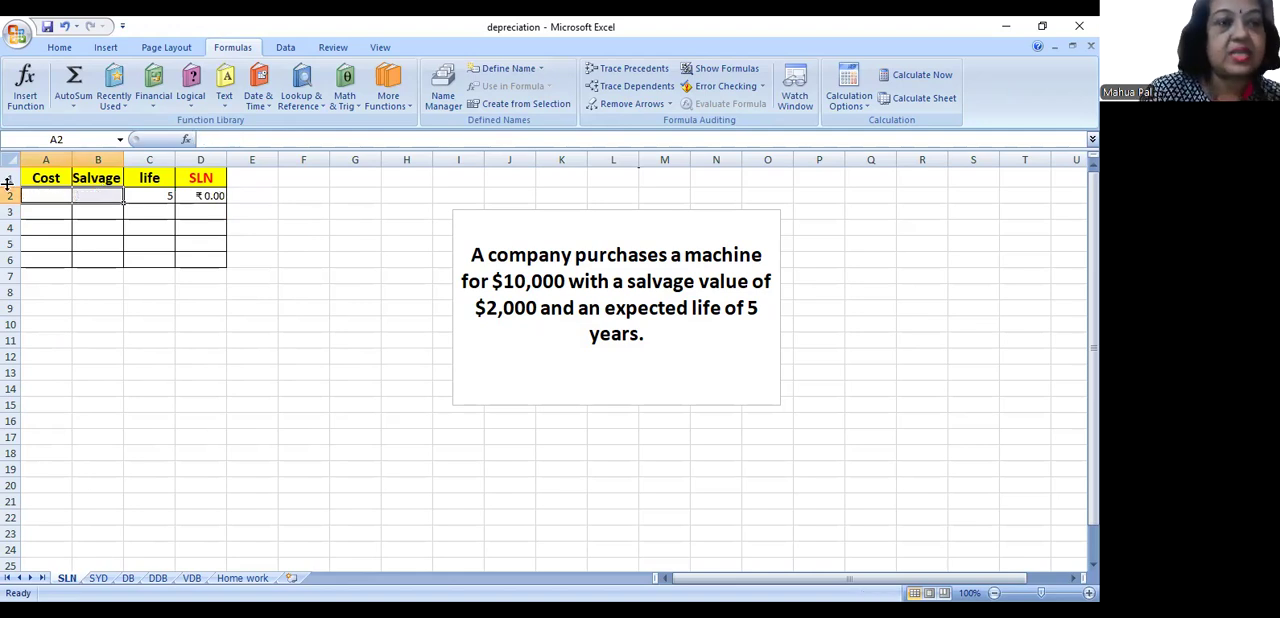
{"action": "left_click", "coordinate": [50, 196]}
{"action": "type", "text": "10000"}
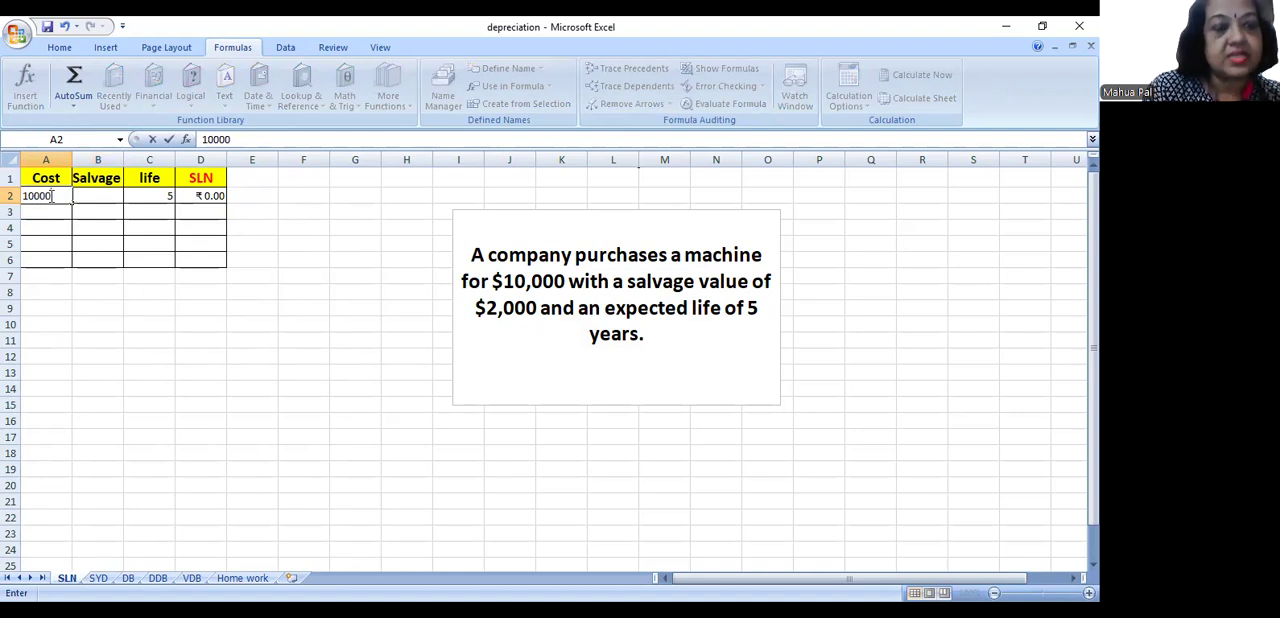
{"action": "key", "text": "Tab"}
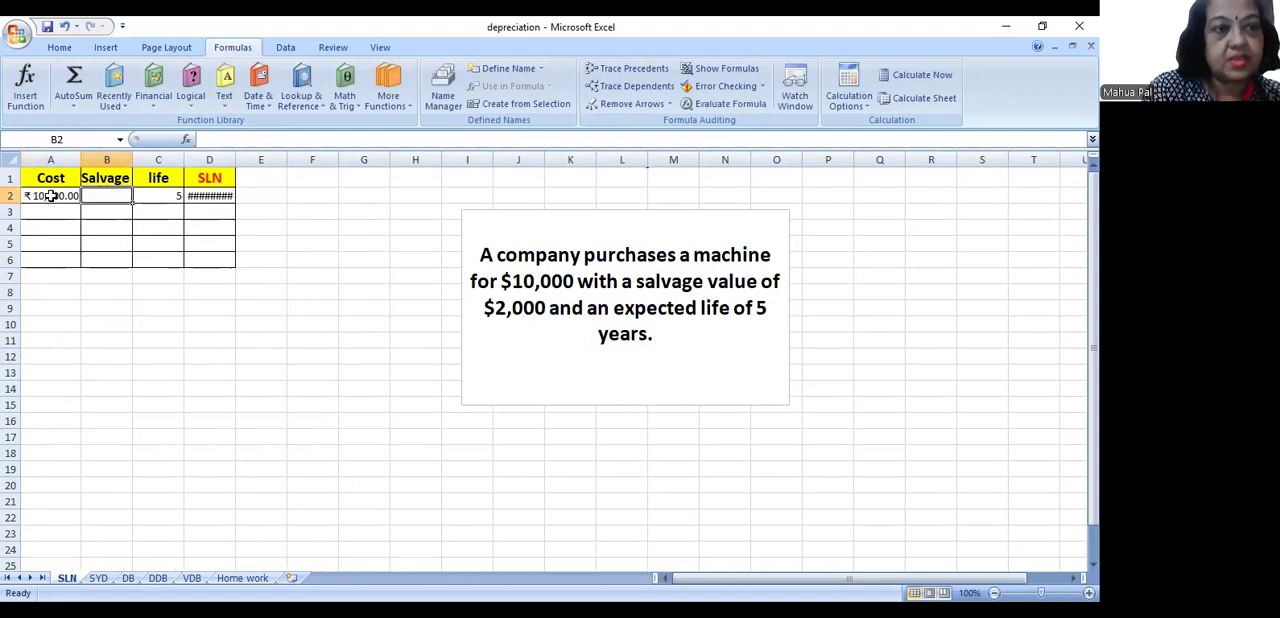
{"action": "type", "text": "2"}
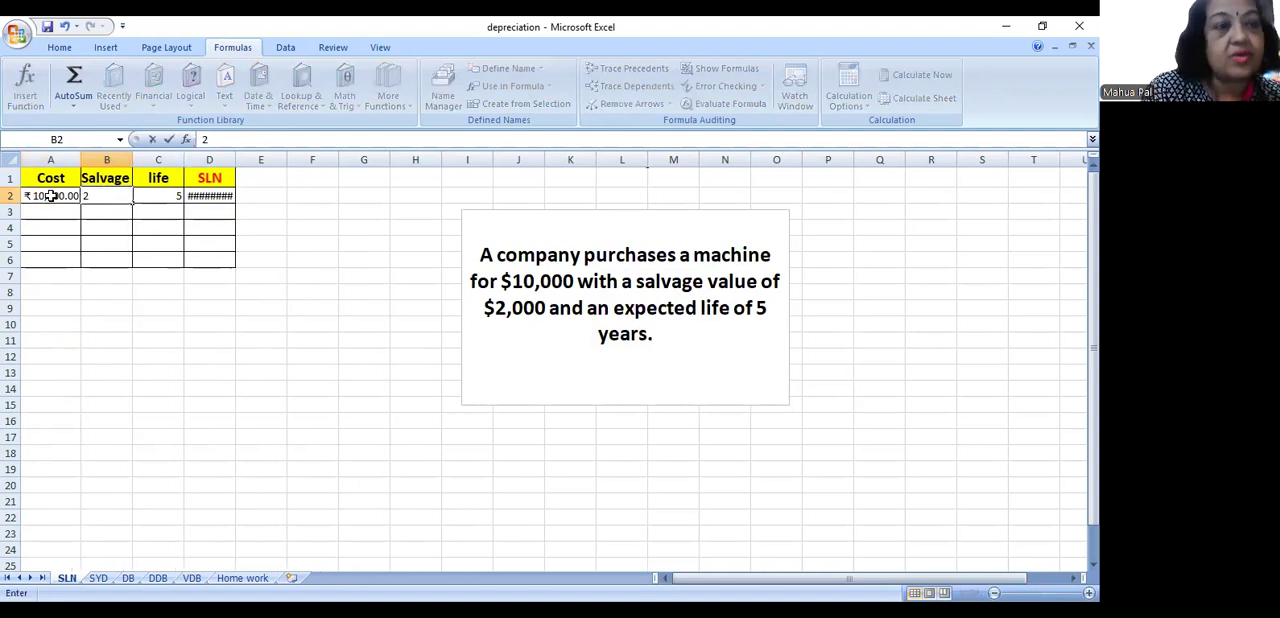
{"action": "type", "text": "000"}
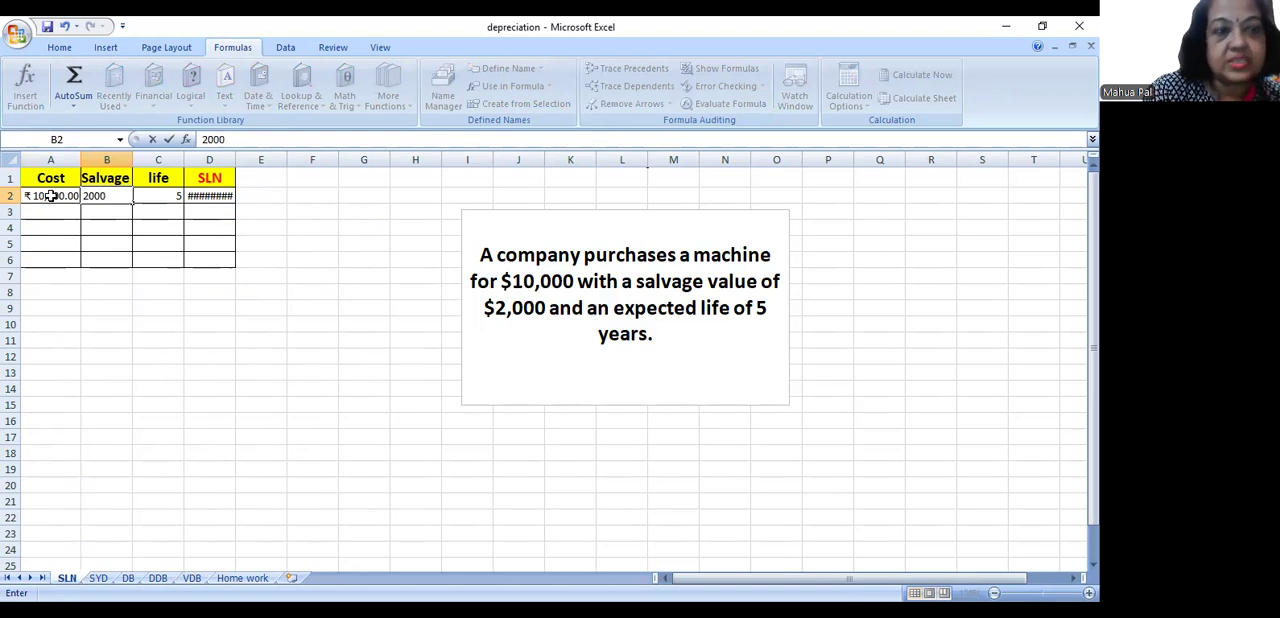
{"action": "key", "text": "Return"}
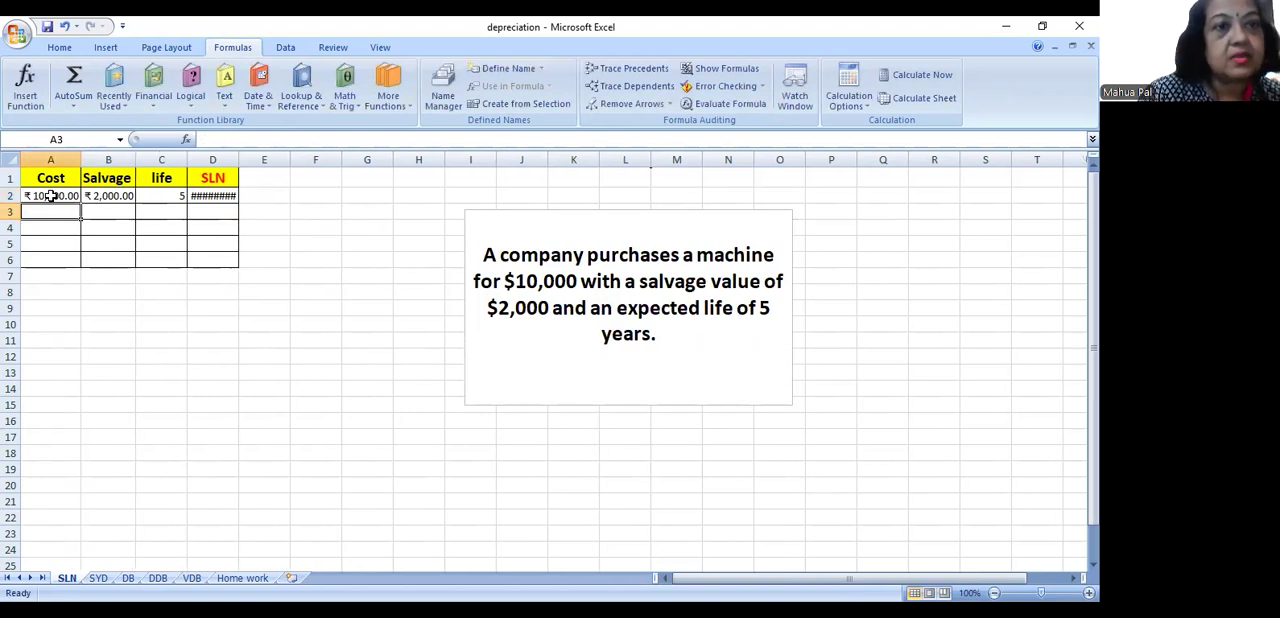
{"action": "double_click", "coordinate": [239, 157]}
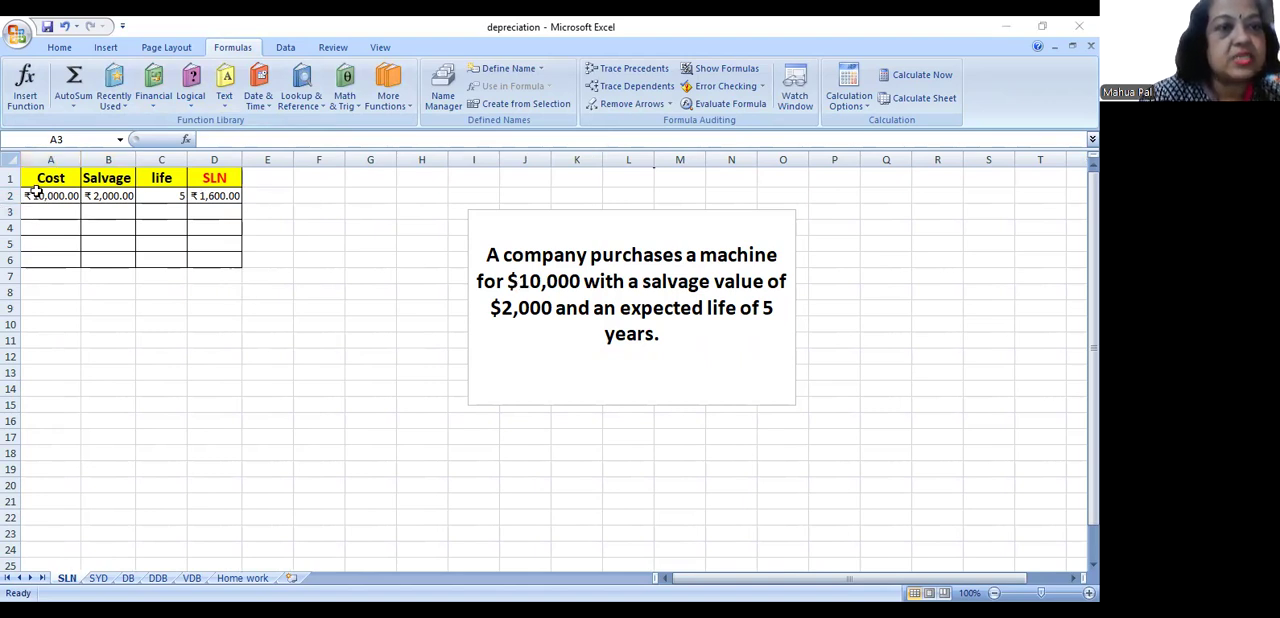
- Format cells A2:D2 as Currency with 2 decimal places and the $ English (U.S.) symbol
{"action": "left_click_drag", "start_coordinate": [33, 196], "coordinate": [193, 190]}
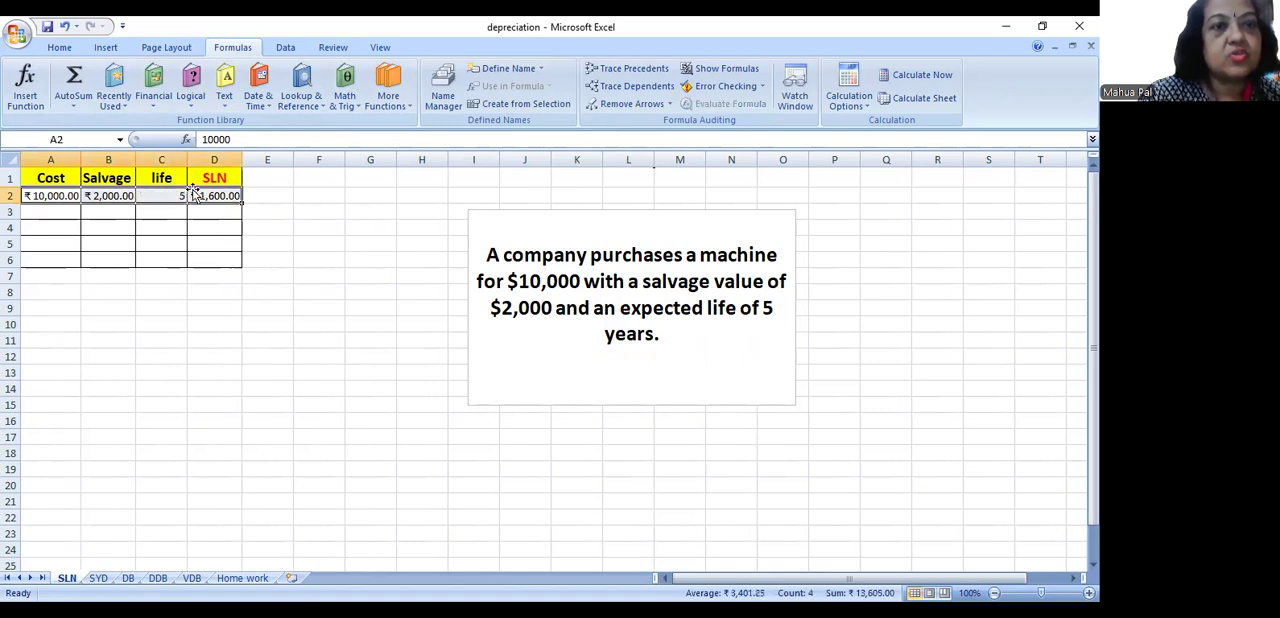
{"action": "right_click", "coordinate": [127, 196]}
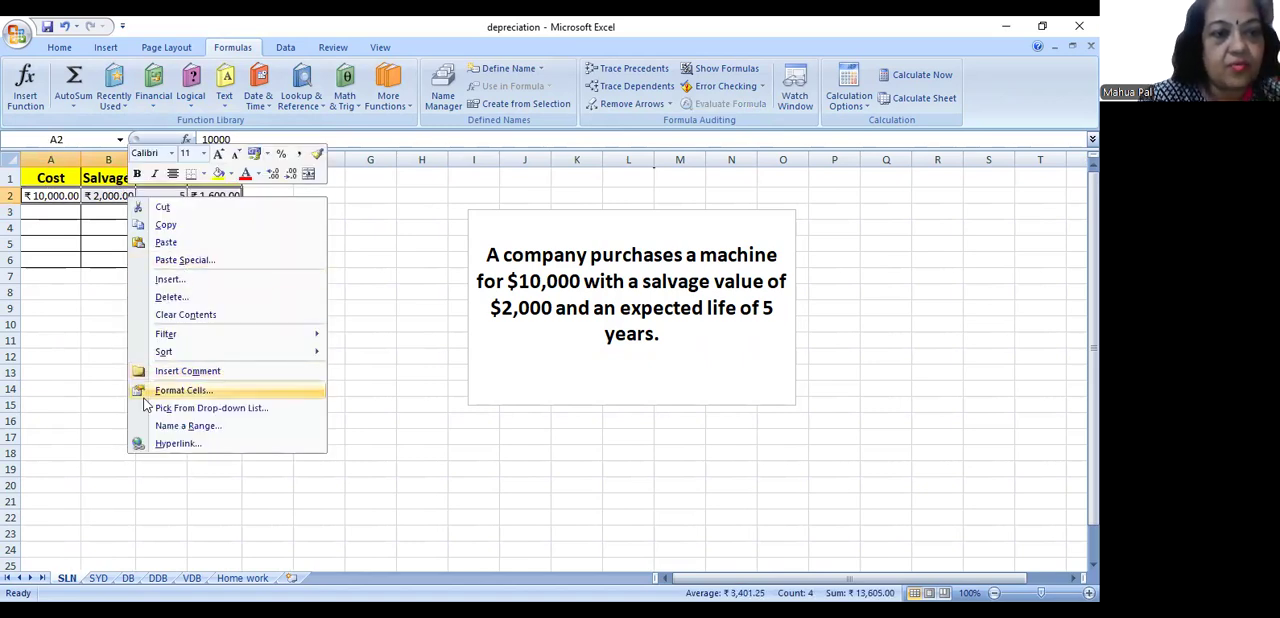
{"action": "left_click", "coordinate": [192, 390]}
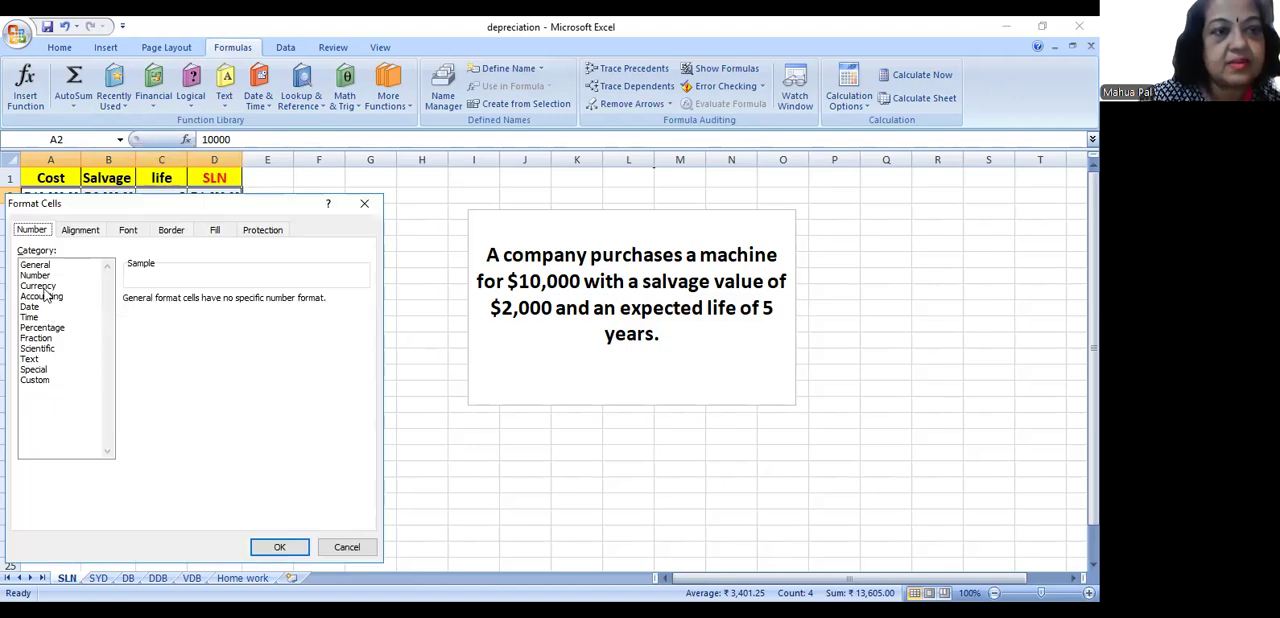
{"action": "left_click", "coordinate": [40, 286]}
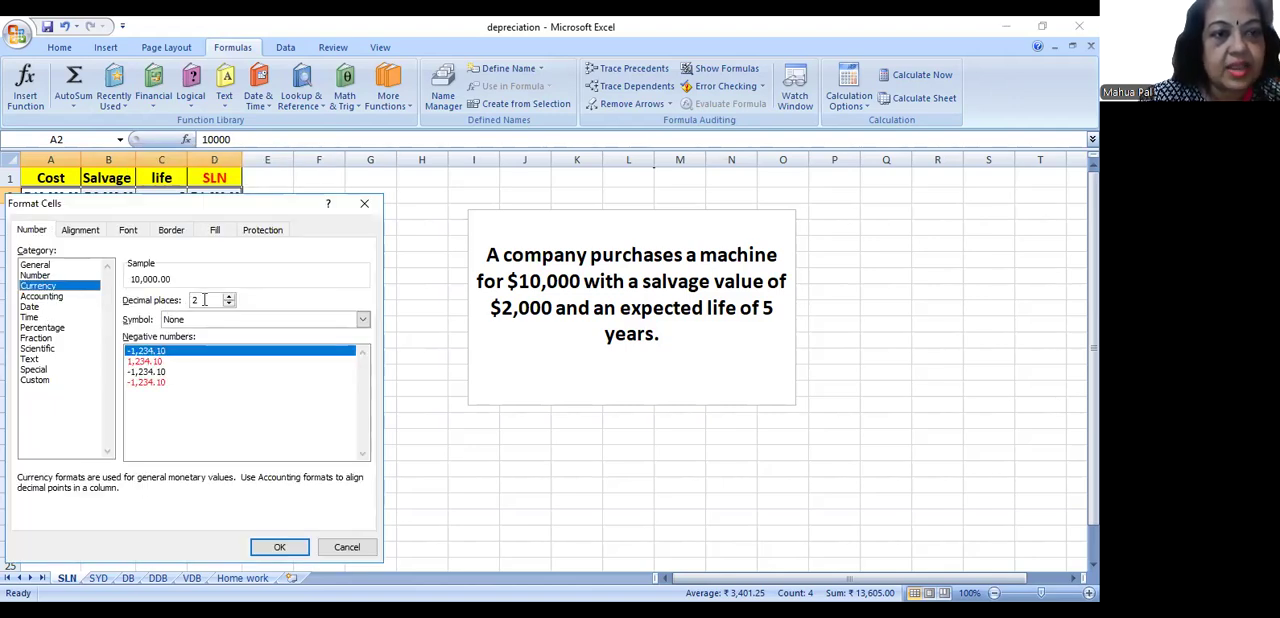
{"action": "left_click", "coordinate": [364, 320]}
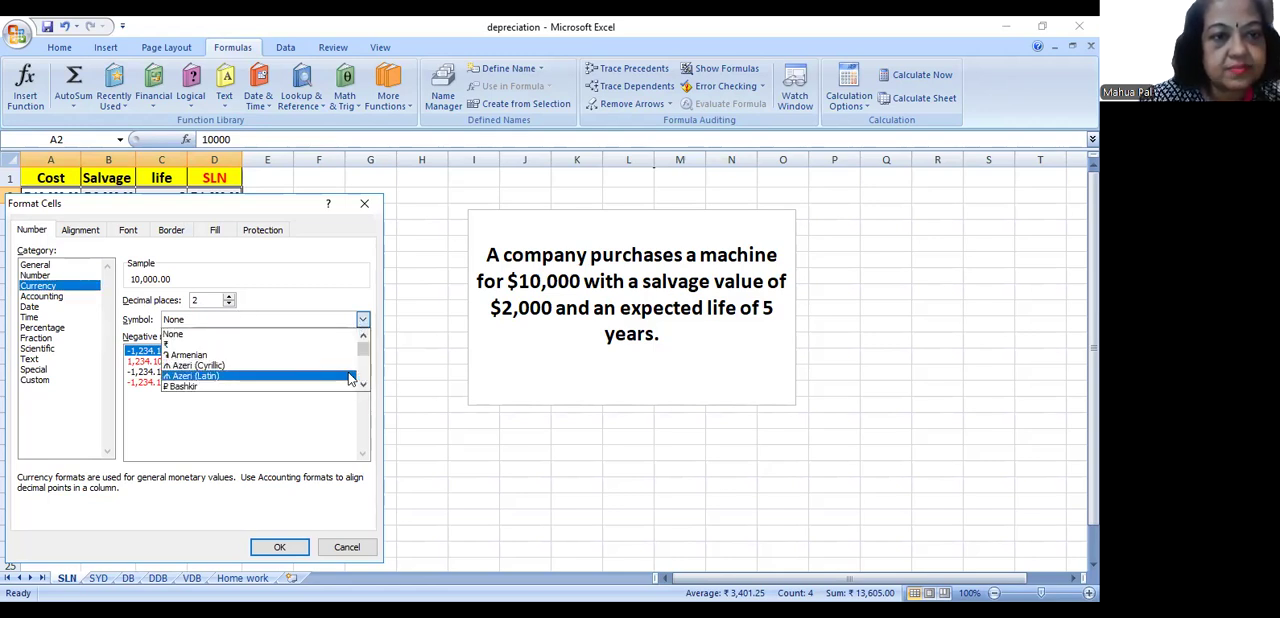
{"action": "mouse_move", "coordinate": [363, 348]}
{"action": "left_mouse_down"}
{"action": "mouse_move", "coordinate": [358, 386]}
{"action": "mouse_move", "coordinate": [364, 367]}
{"action": "left_mouse_up"}
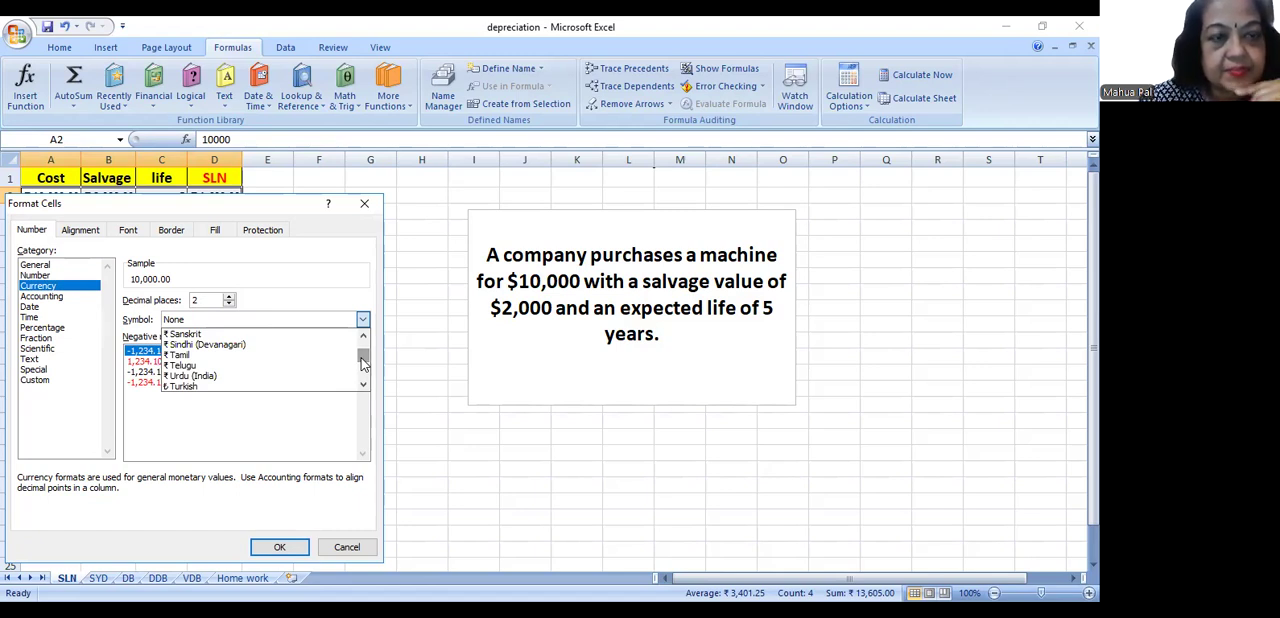
{"action": "left_click_drag", "start_coordinate": [363, 364], "coordinate": [361, 347]}
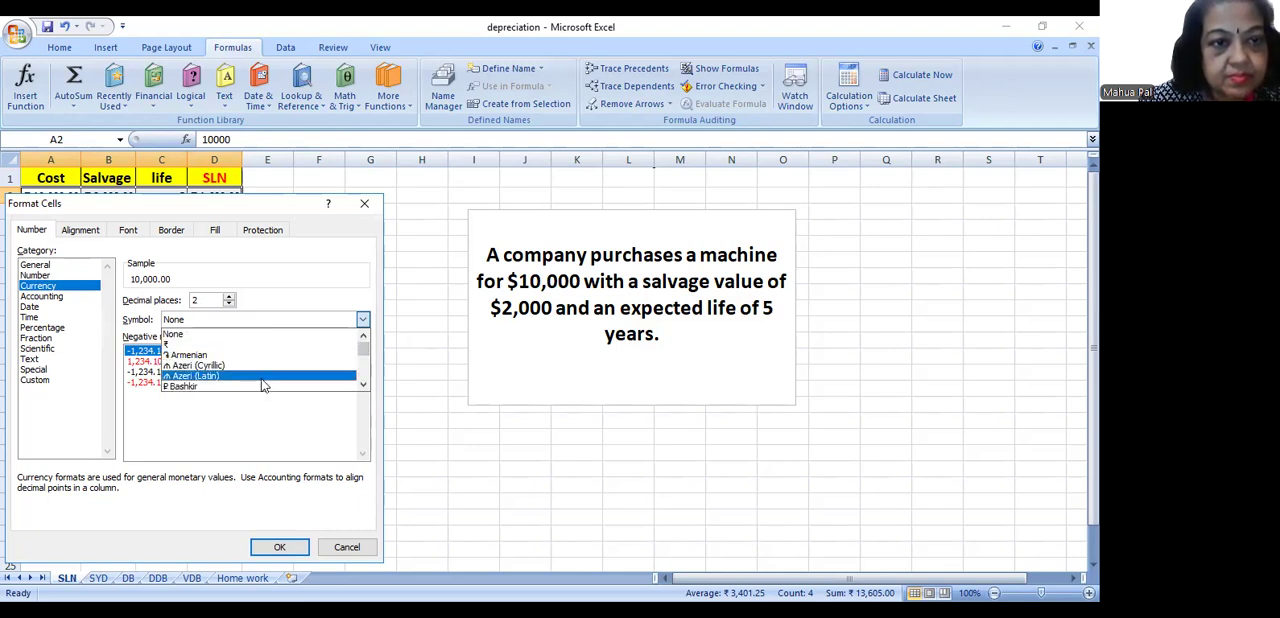
{"action": "left_click", "coordinate": [362, 386]}
{"action": "left_click_drag", "start_coordinate": [361, 388], "coordinate": [361, 388]}
{"action": "left_click", "coordinate": [362, 386]}
{"action": "left_click", "coordinate": [362, 386]}
{"action": "left_click", "coordinate": [362, 386]}
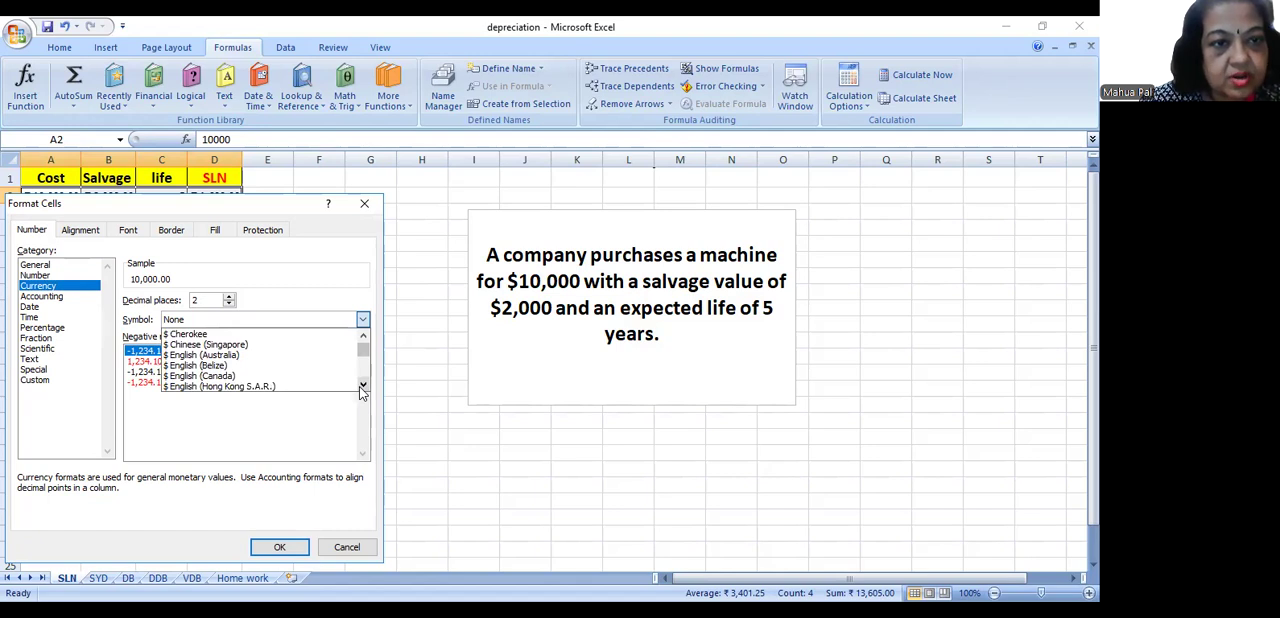
{"action": "left_click", "coordinate": [362, 386]}
{"action": "left_click", "coordinate": [362, 386]}
{"action": "left_click", "coordinate": [362, 386]}
{"action": "left_click", "coordinate": [362, 386]}
{"action": "left_click", "coordinate": [362, 386]}
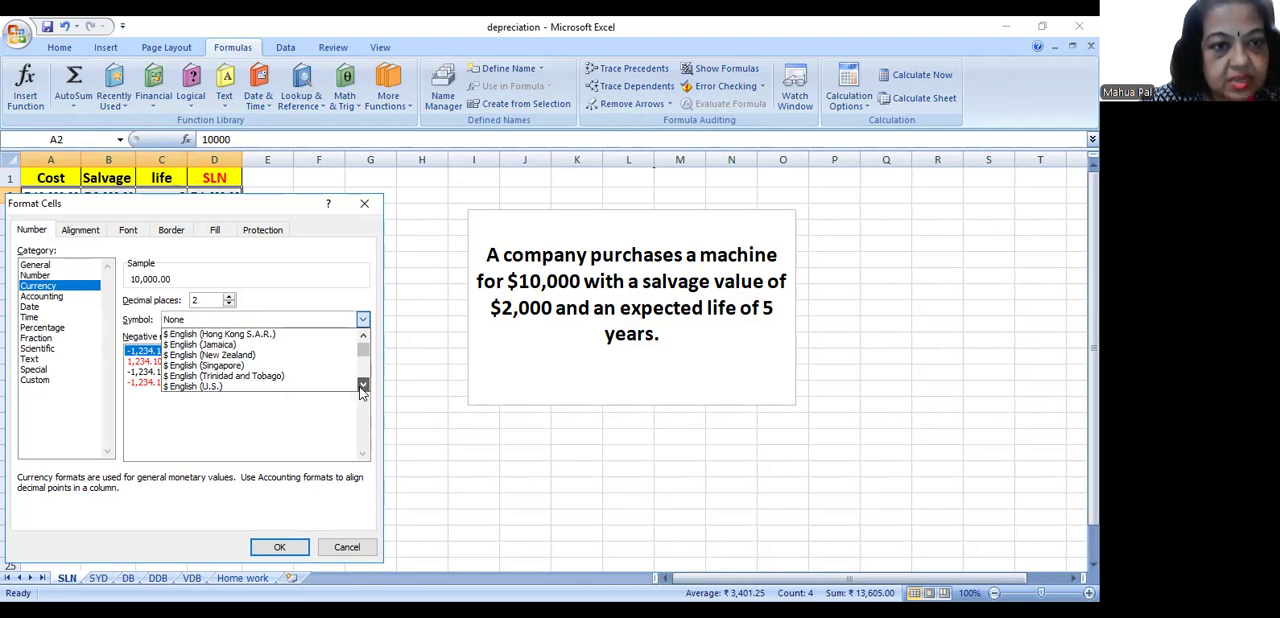
{"action": "left_click", "coordinate": [172, 387]}
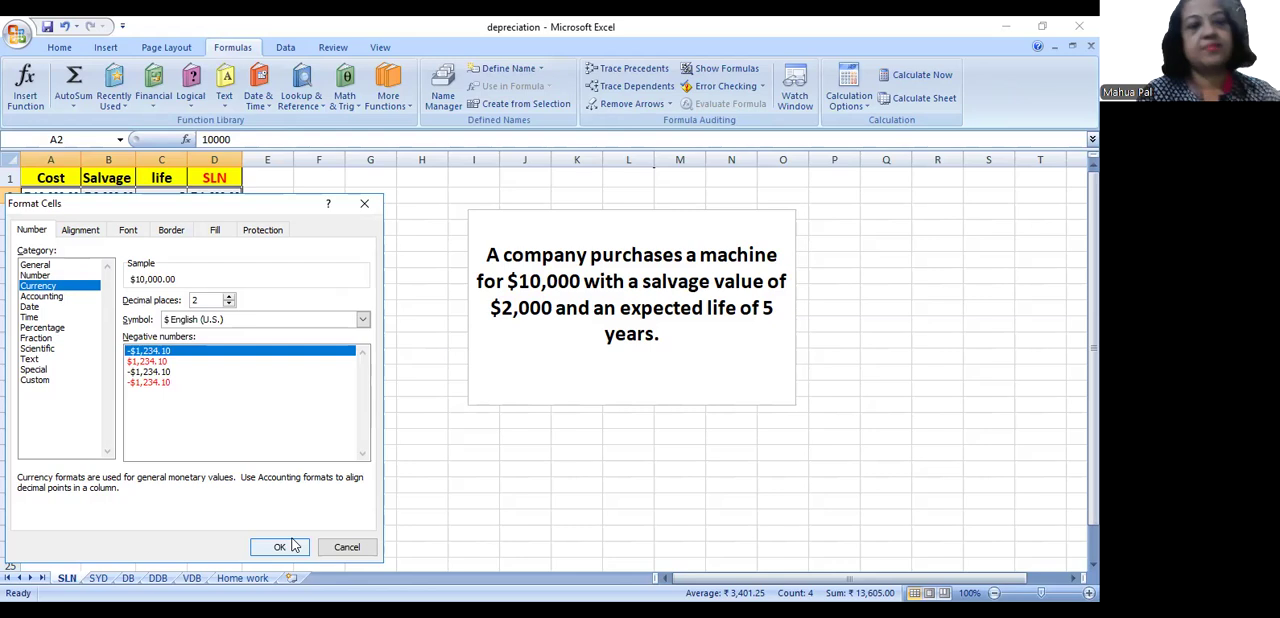
{"action": "left_click", "coordinate": [277, 546]}
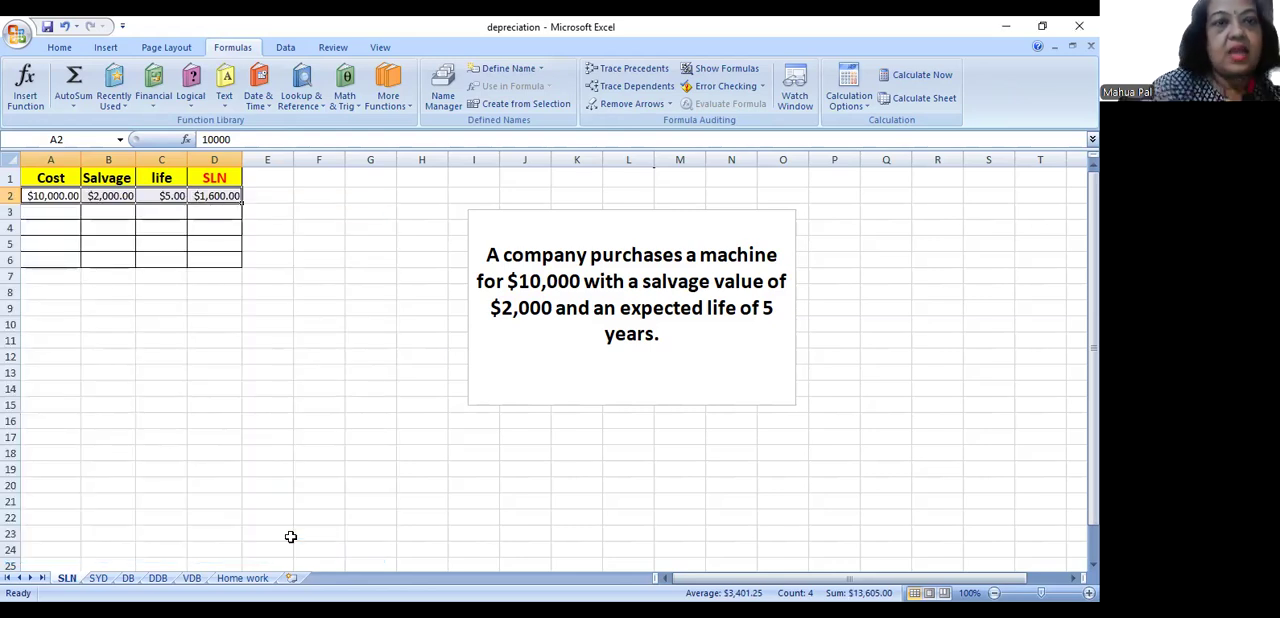
- Examine the SLN formula in D2 without changing it, and switch to the presentation's SYD function slide
{"action": "left_click", "coordinate": [221, 196]}
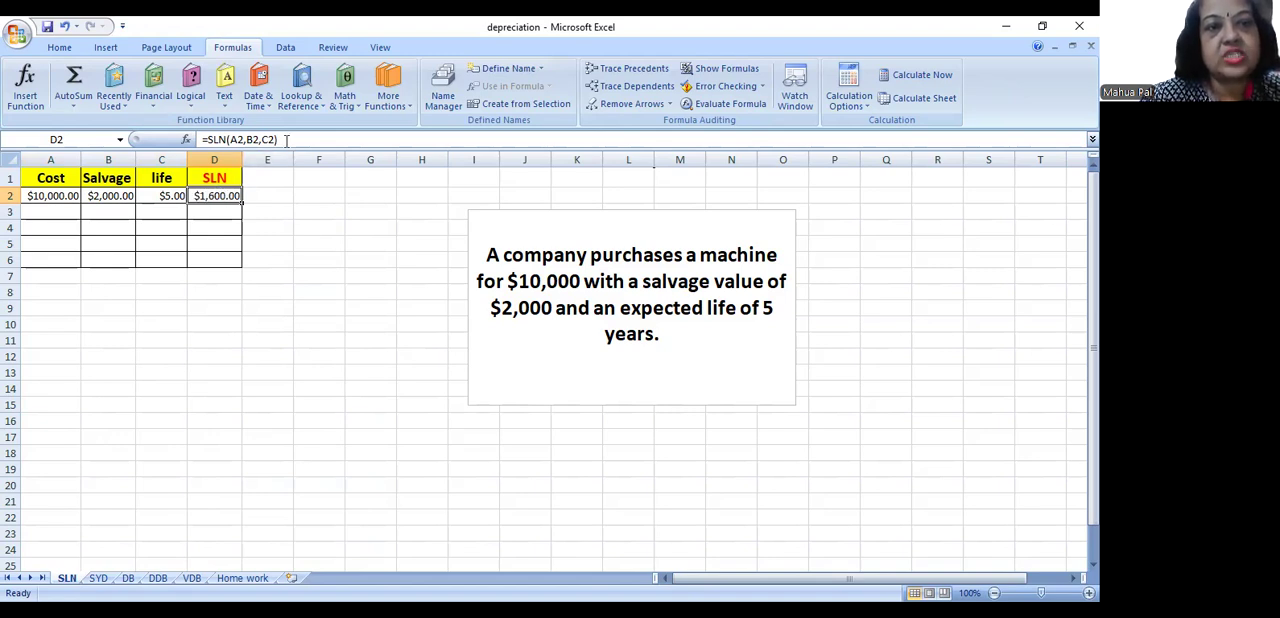
{"action": "left_click_drag", "start_coordinate": [287, 140], "coordinate": [186, 137]}
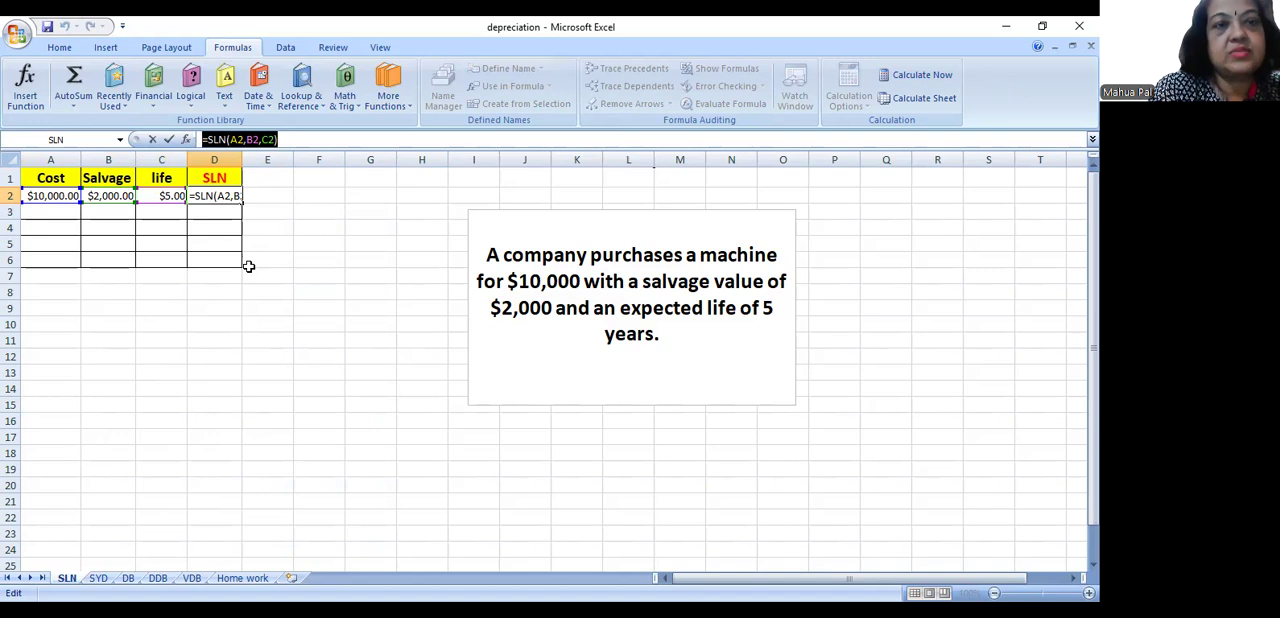
{"action": "key", "text": "Return"}
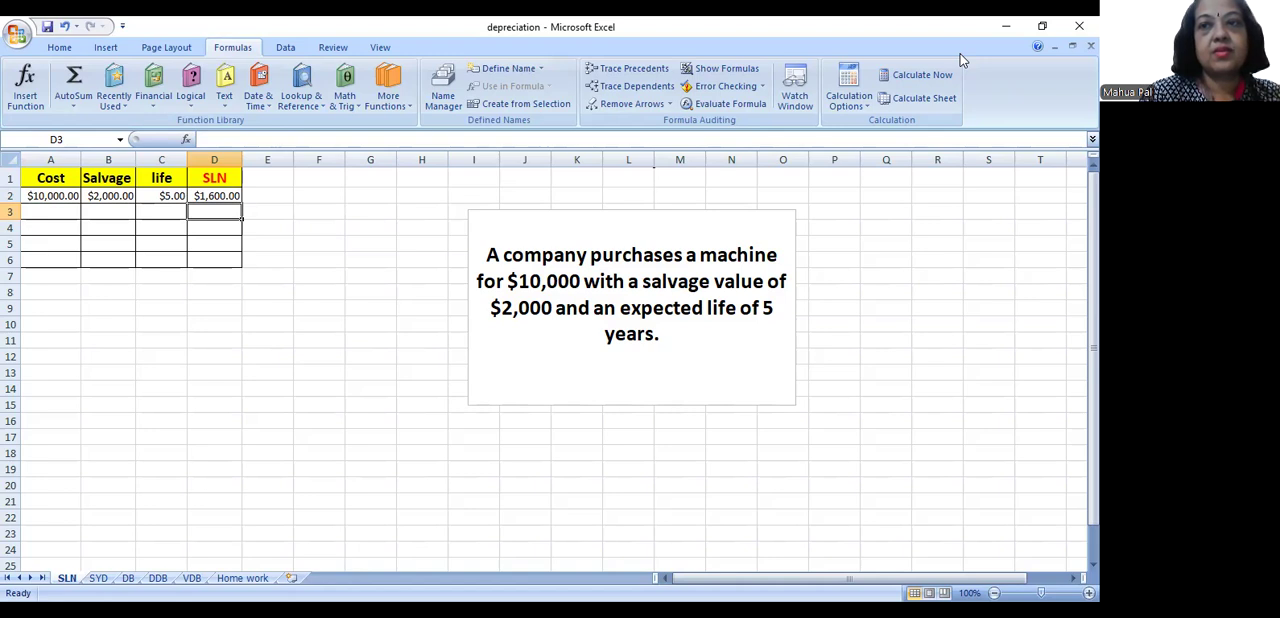
{"action": "key", "text": "alt+Tab"}
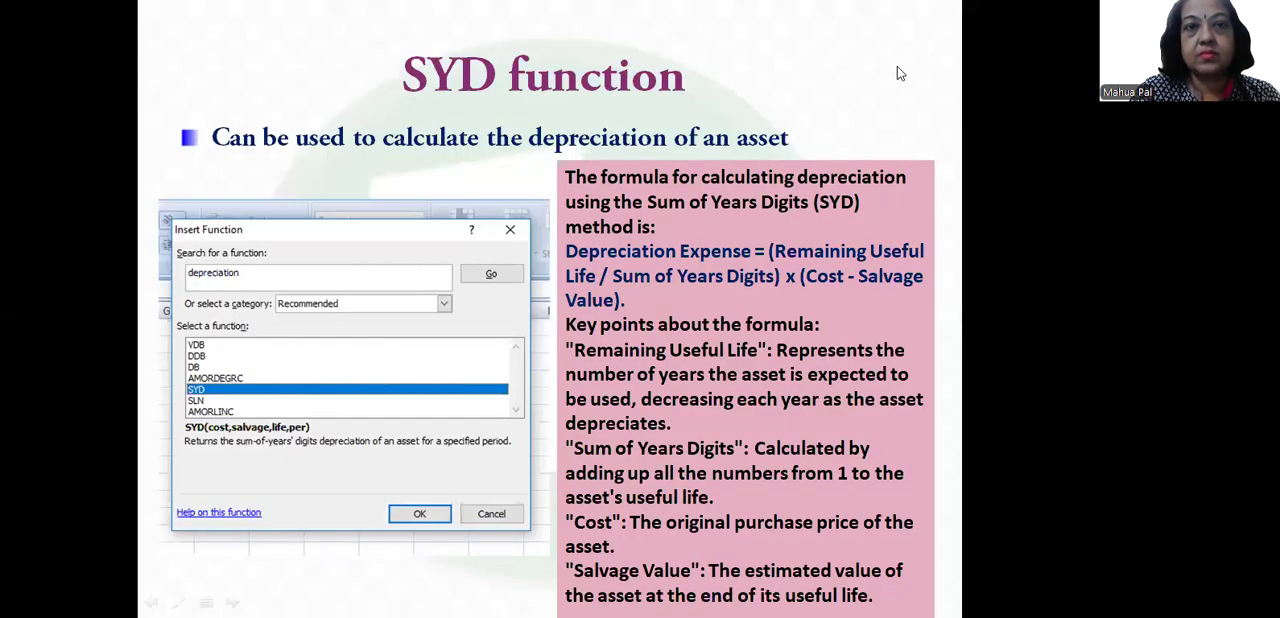
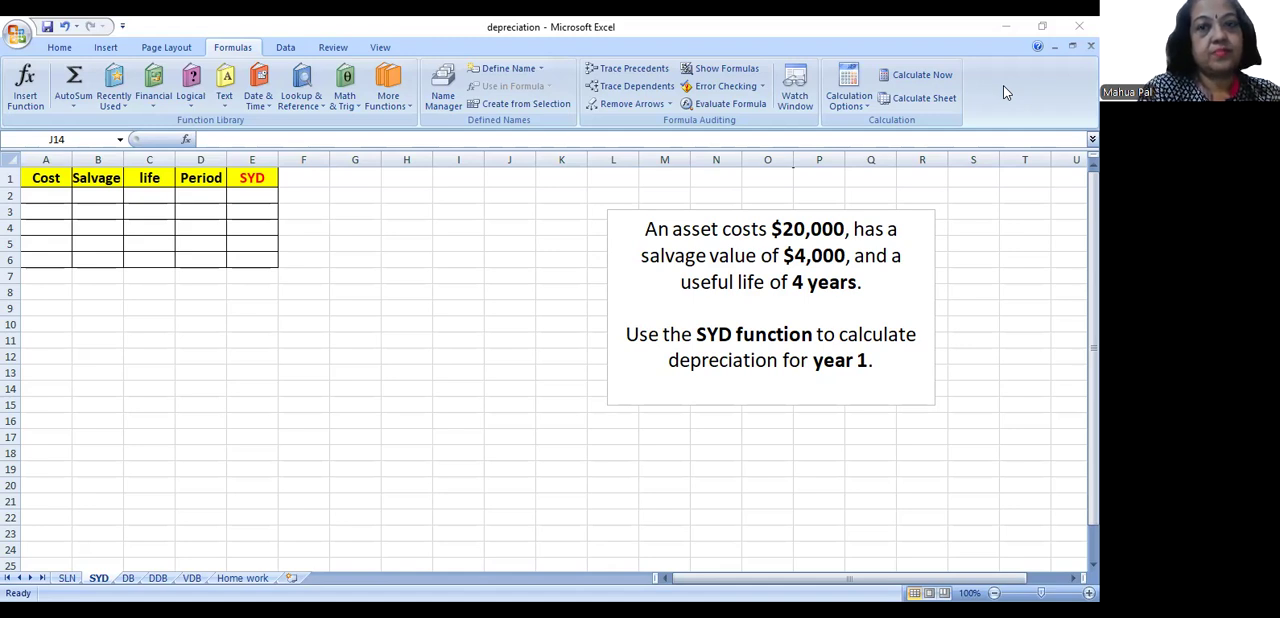
- Search for the SYD function, examine its Cost, Salvage, Life and Per arguments, and leave without inserting it
{"action": "left_click", "coordinate": [354, 276]}
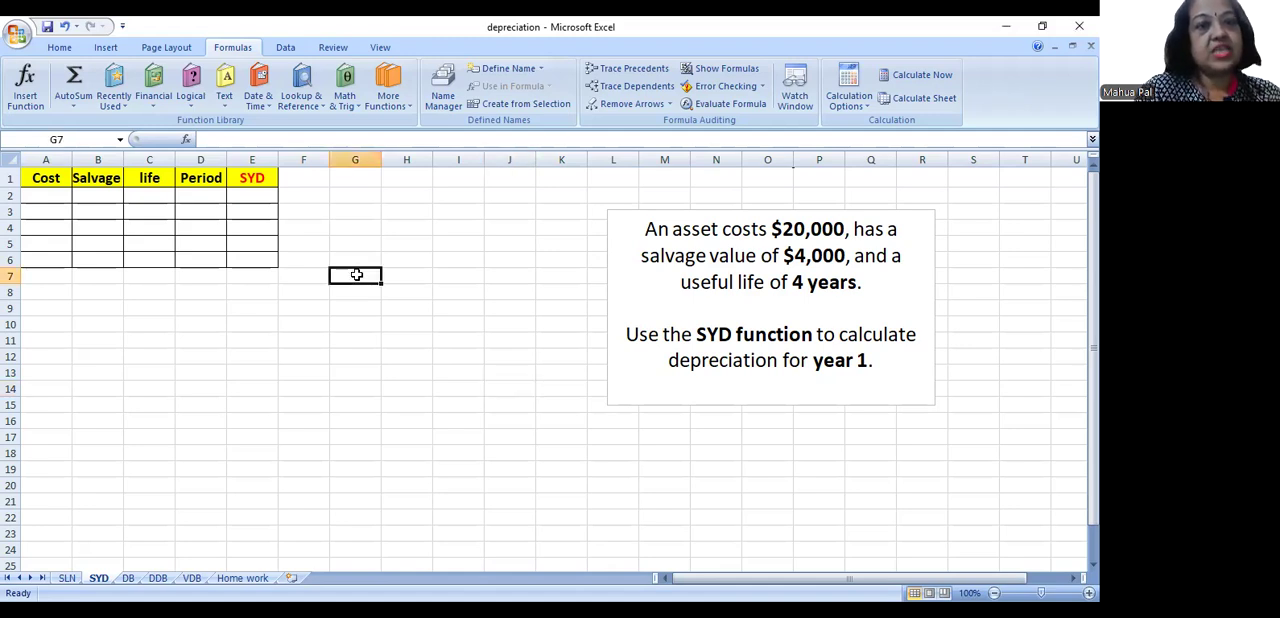
{"action": "left_click", "coordinate": [24, 95]}
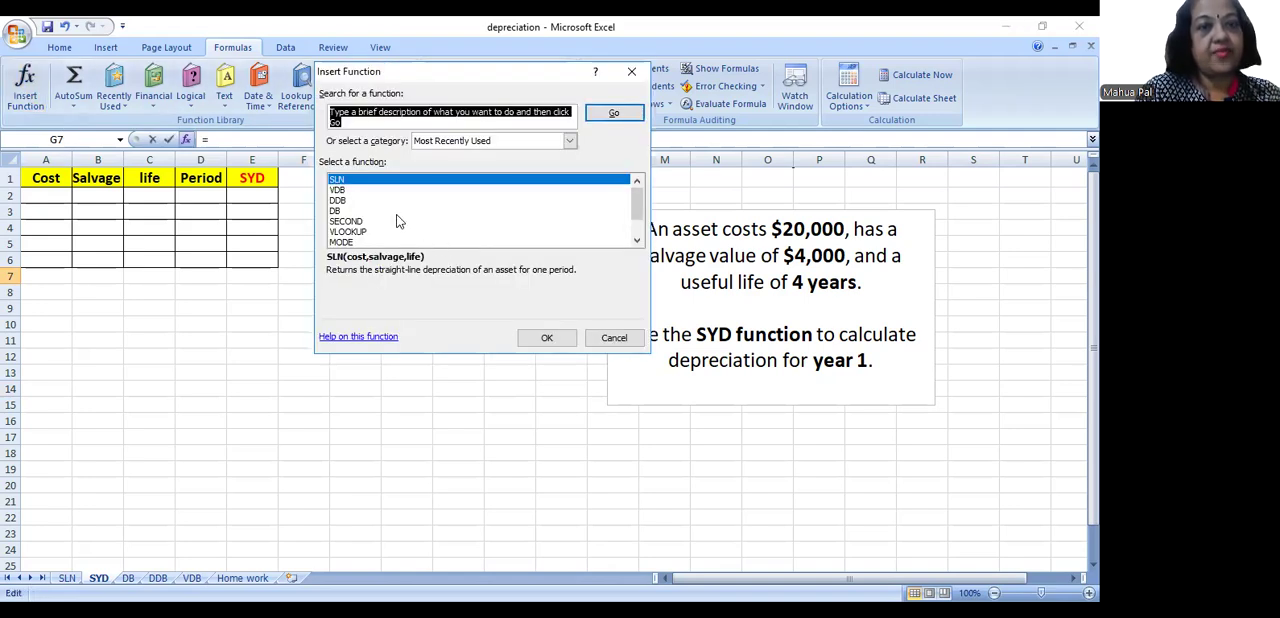
{"action": "type", "text": "syd"}
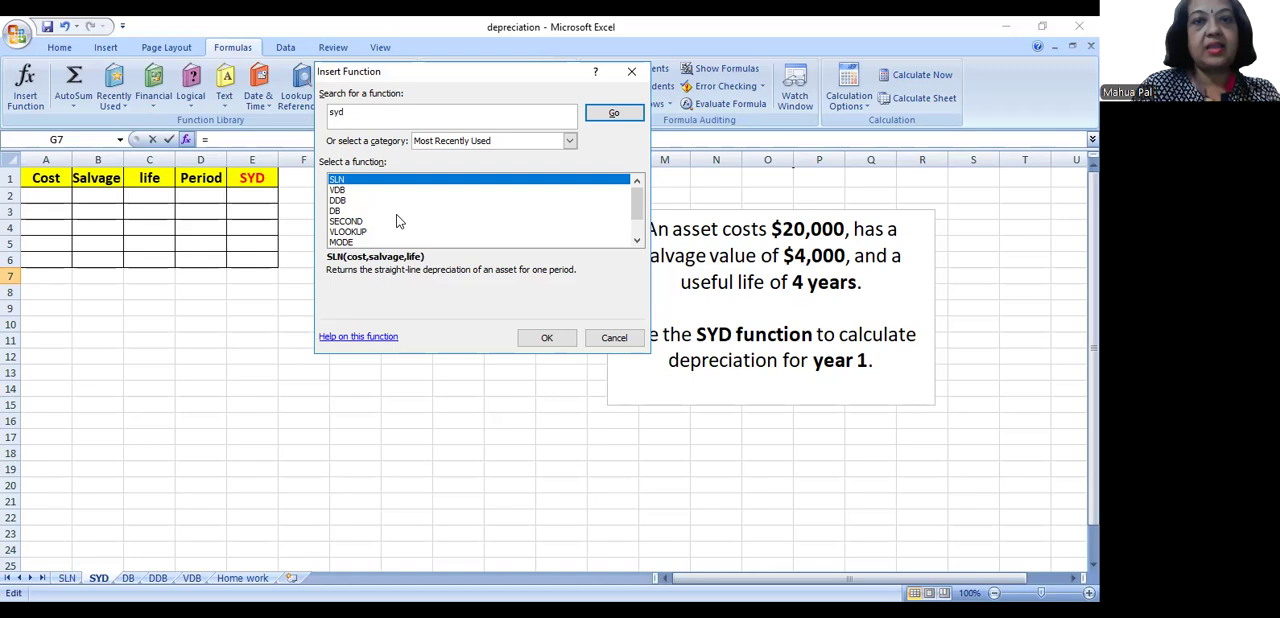
{"action": "key", "text": "Return"}
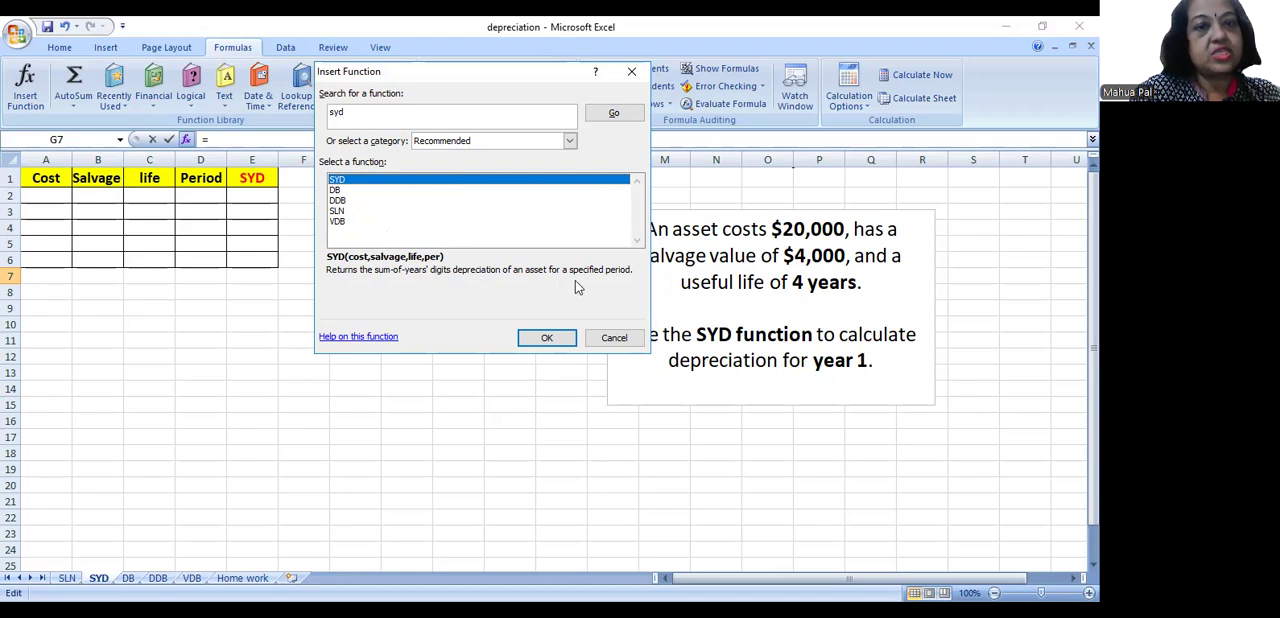
{"action": "left_click", "coordinate": [536, 340]}
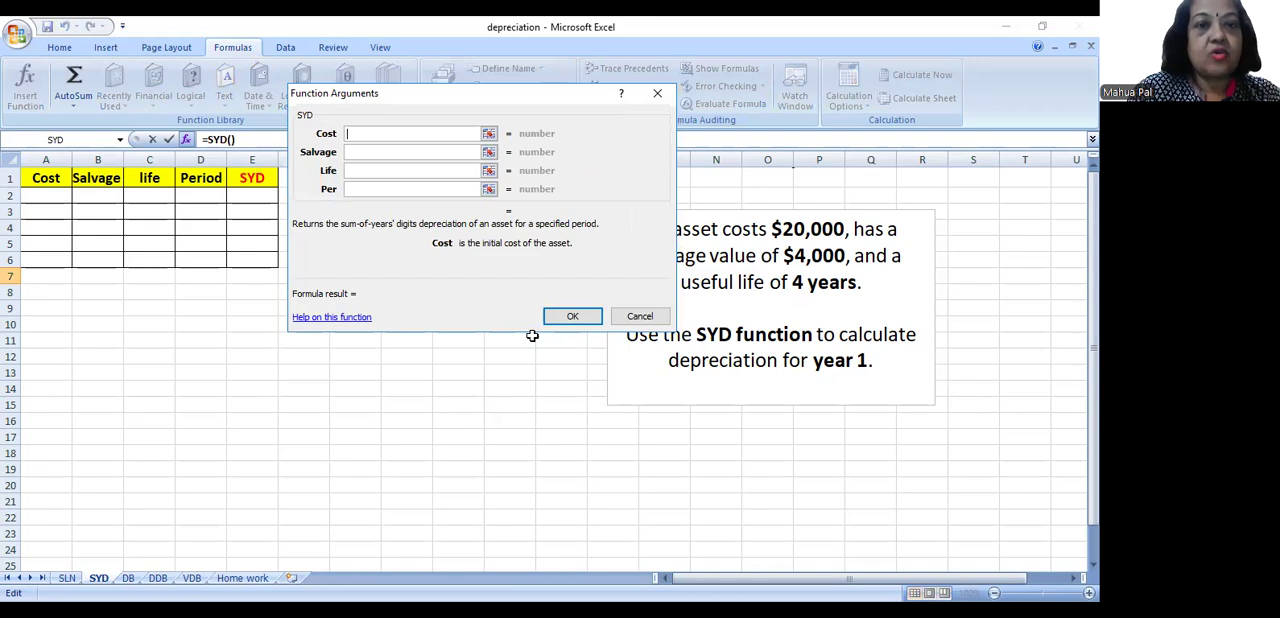
{"action": "key", "text": "Tab"}
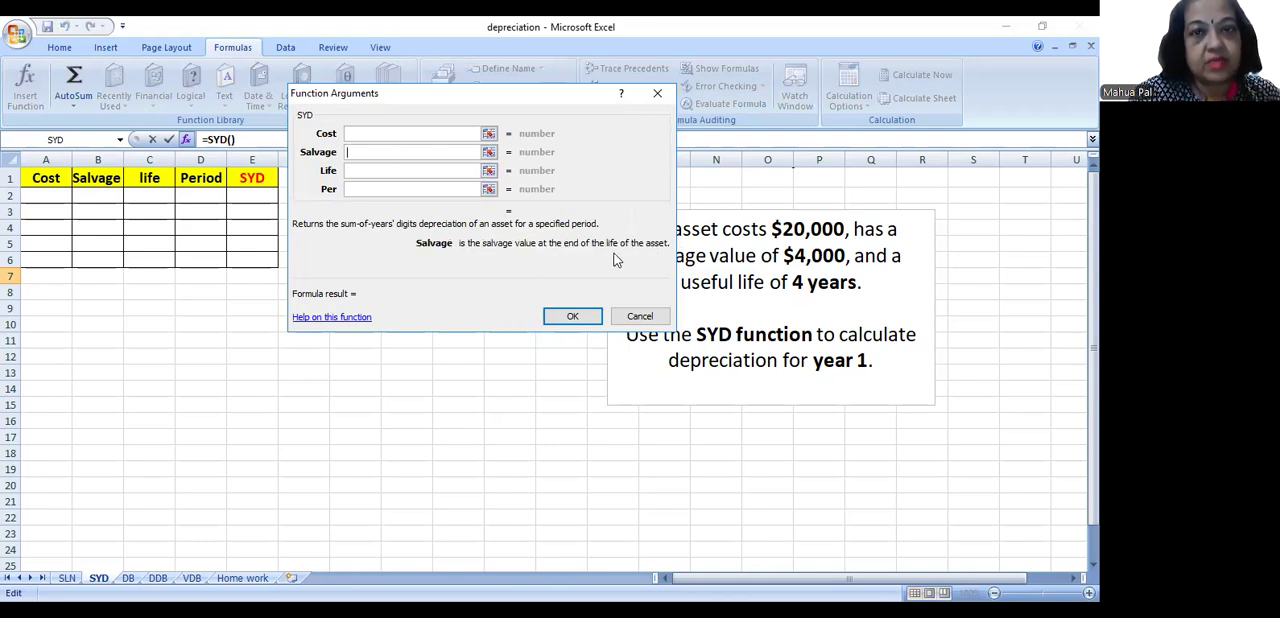
{"action": "left_click", "coordinate": [434, 170]}
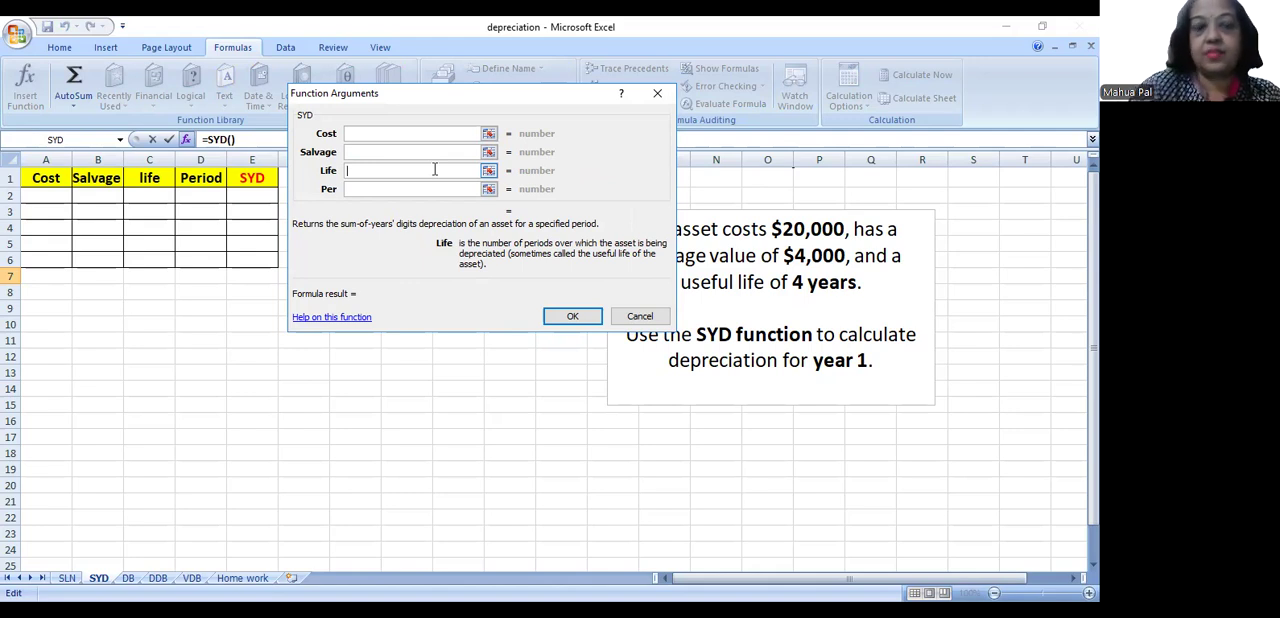
{"action": "left_click", "coordinate": [430, 188]}
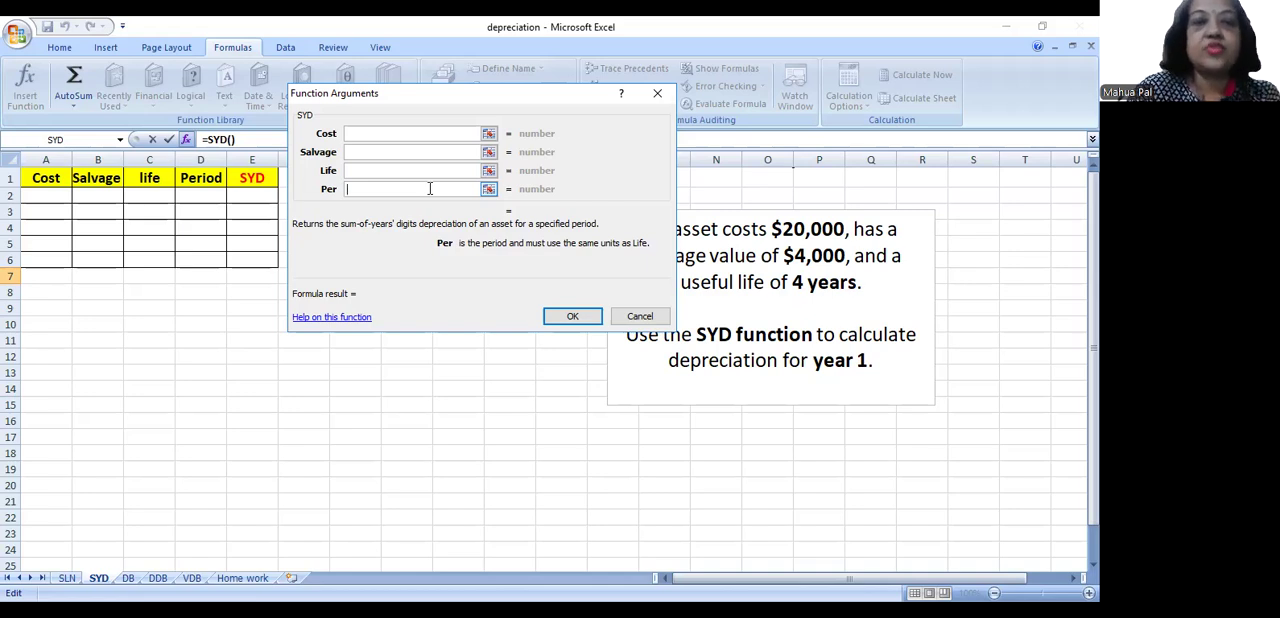
{"action": "left_click", "coordinate": [421, 172]}
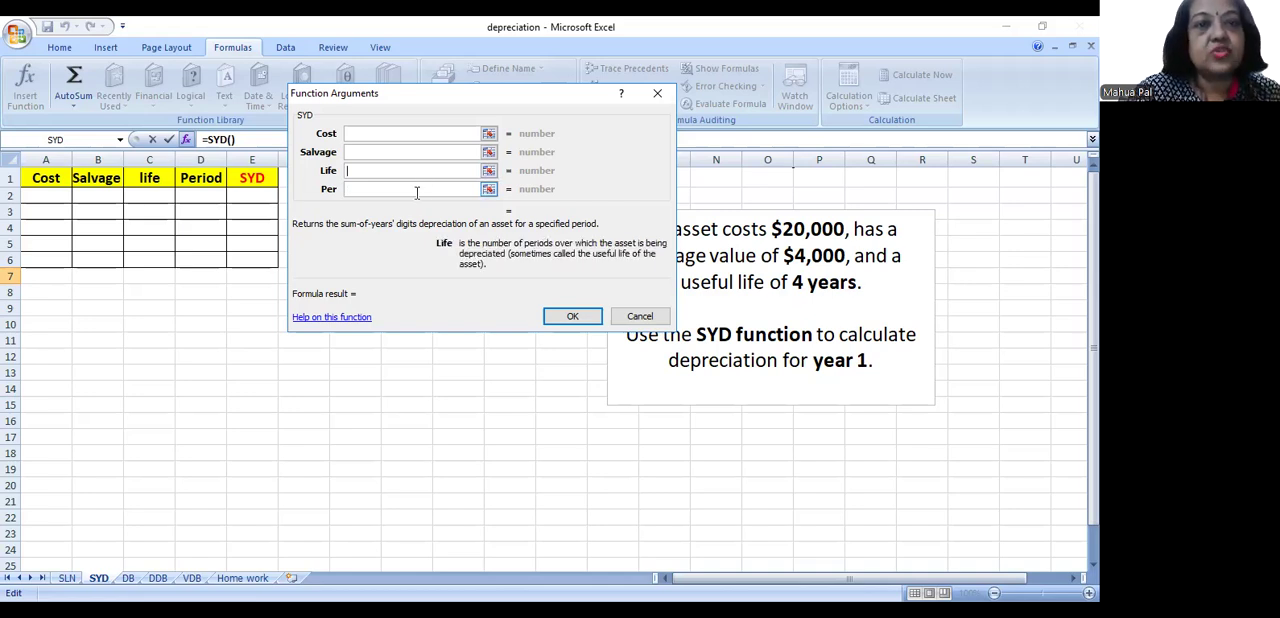
{"action": "left_click", "coordinate": [417, 190]}
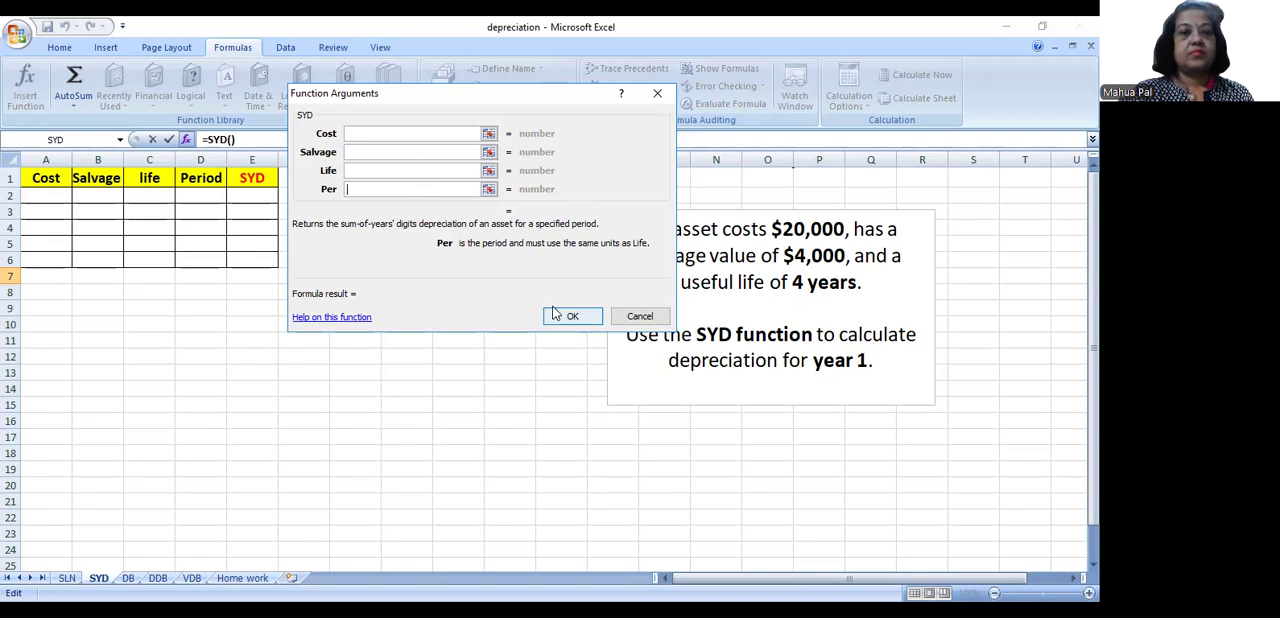
{"action": "left_click", "coordinate": [640, 316]}
- Fill row 2 of the SYD sheet with cost 20000, salvage 4000, life 4 and period 1
{"action": "left_click", "coordinate": [46, 199]}
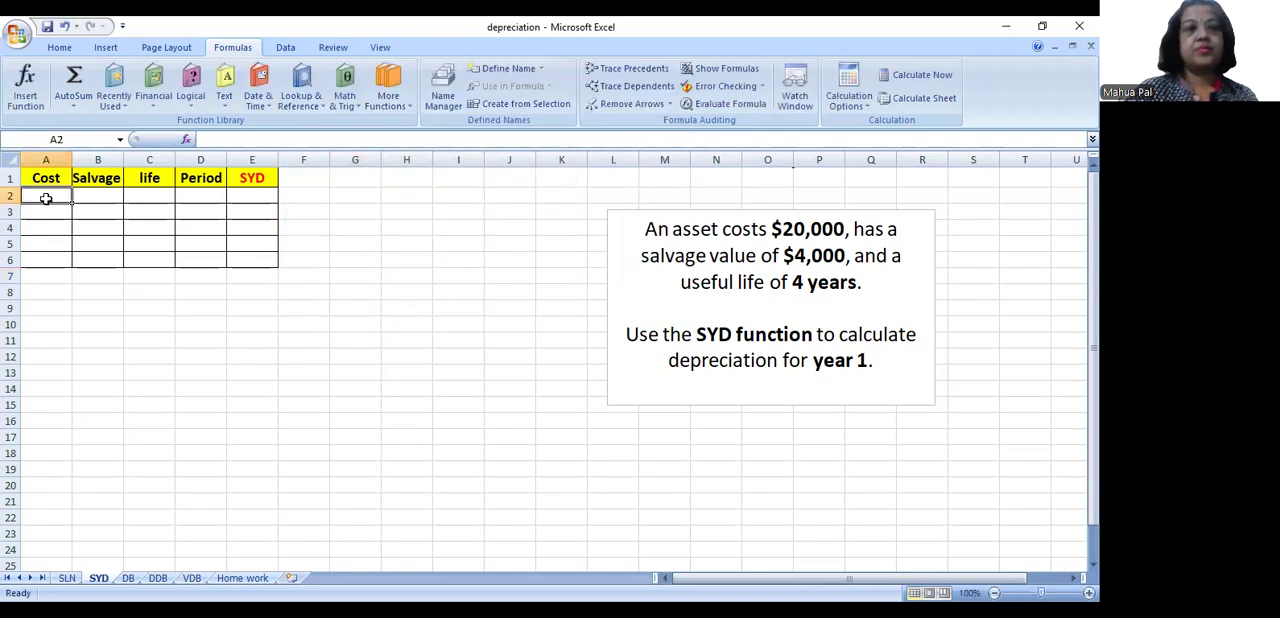
{"action": "type", "text": "20000"}
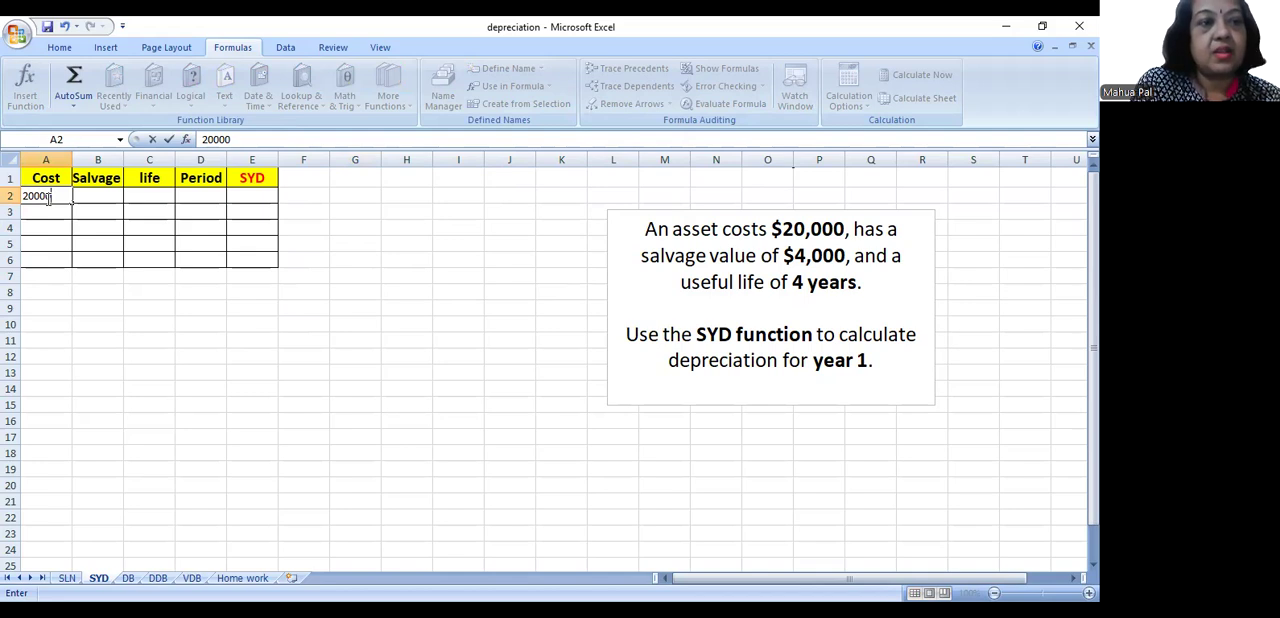
{"action": "key", "text": "Tab"}
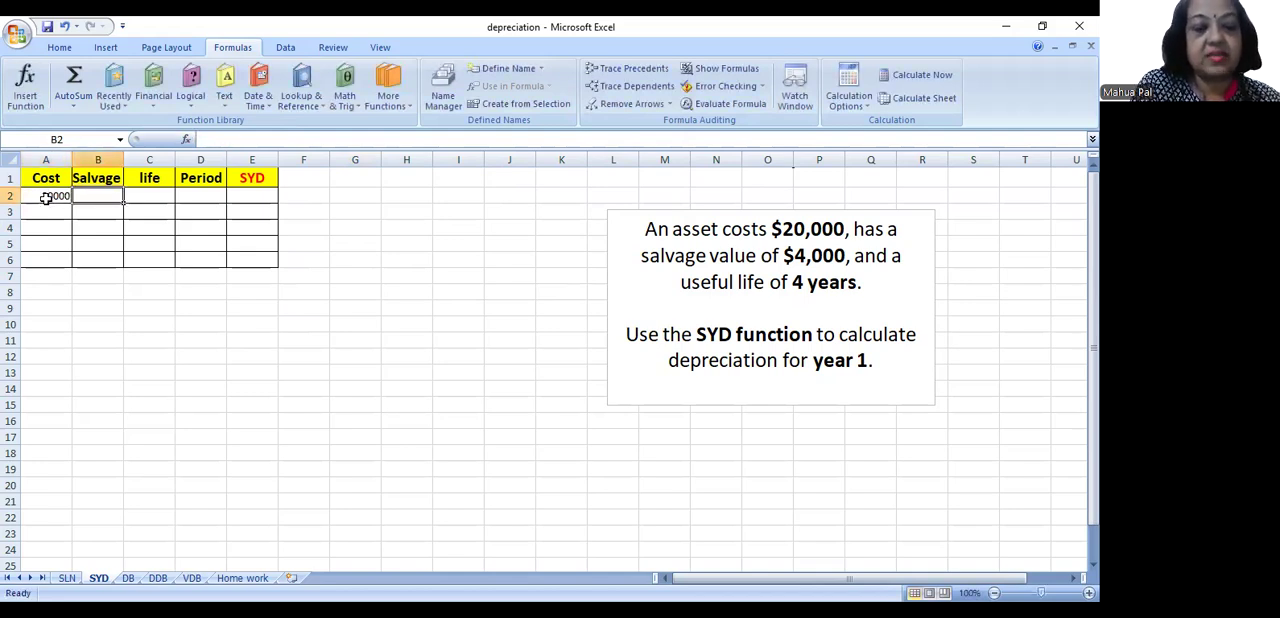
{"action": "type", "text": "4000"}
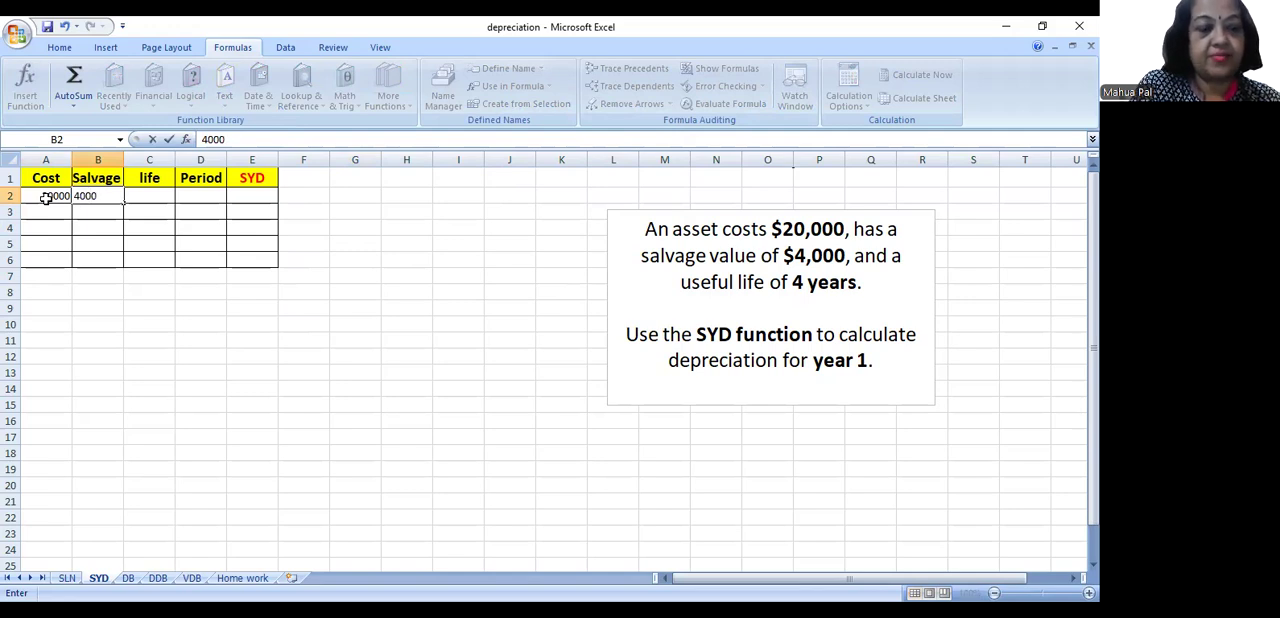
{"action": "key", "text": "Tab"}
{"action": "type", "text": "4"}
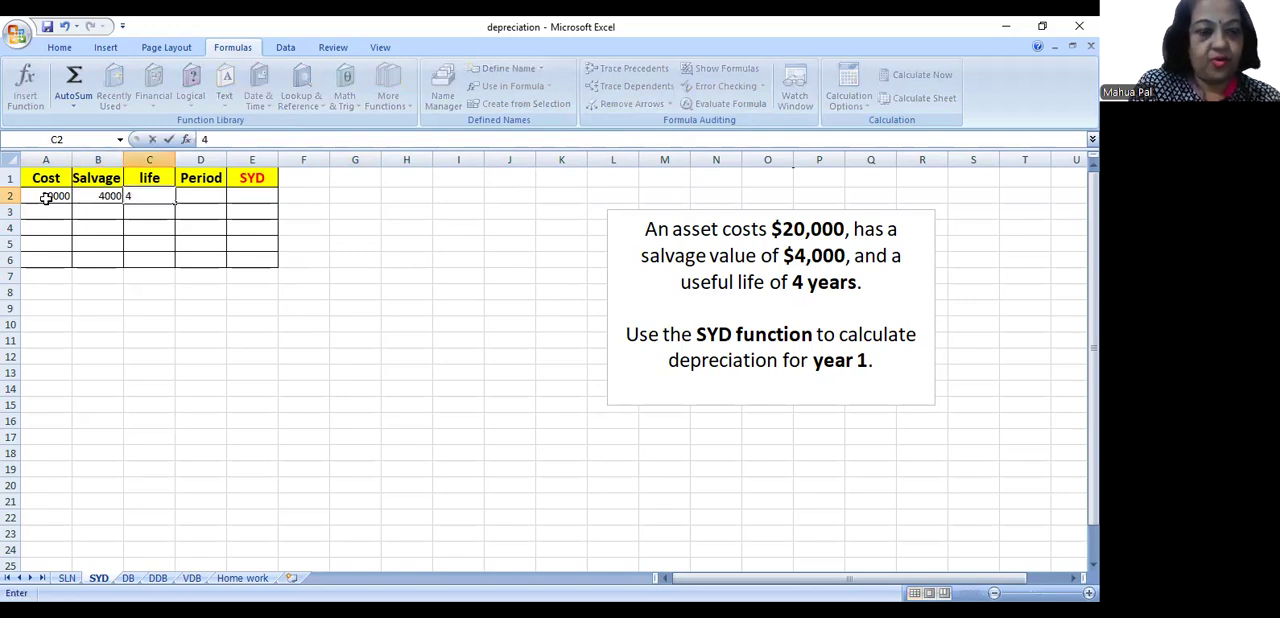
{"action": "key", "text": "Tab"}
{"action": "type", "text": "1"}
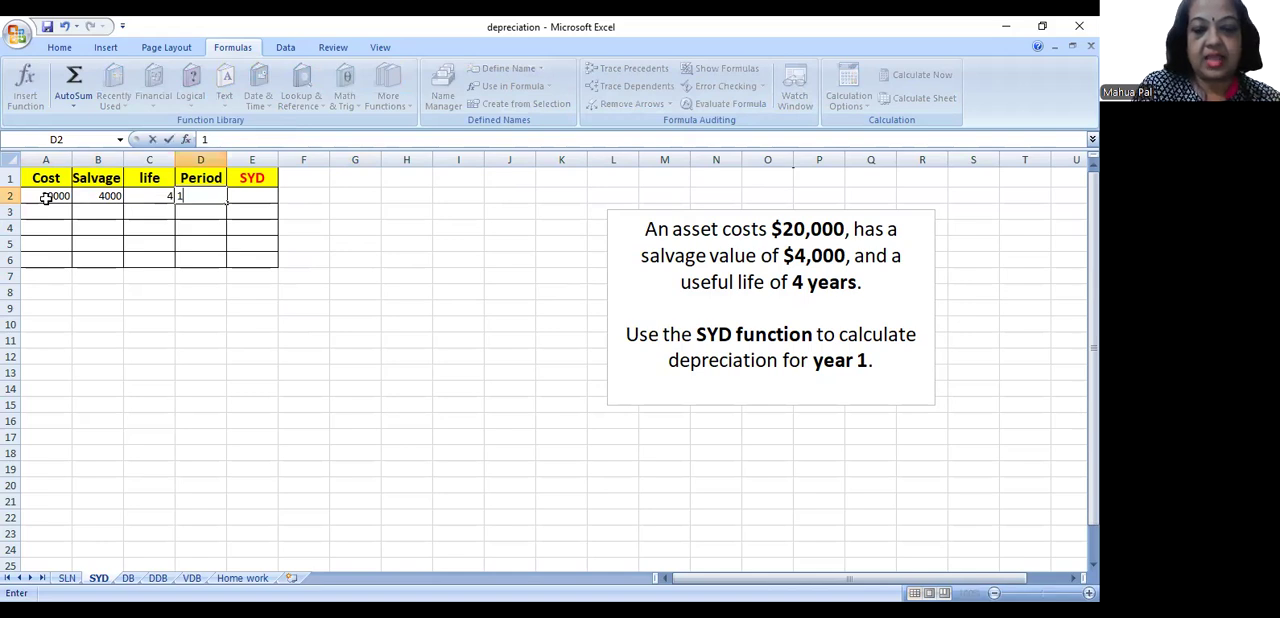
{"action": "key", "text": "Tab"}
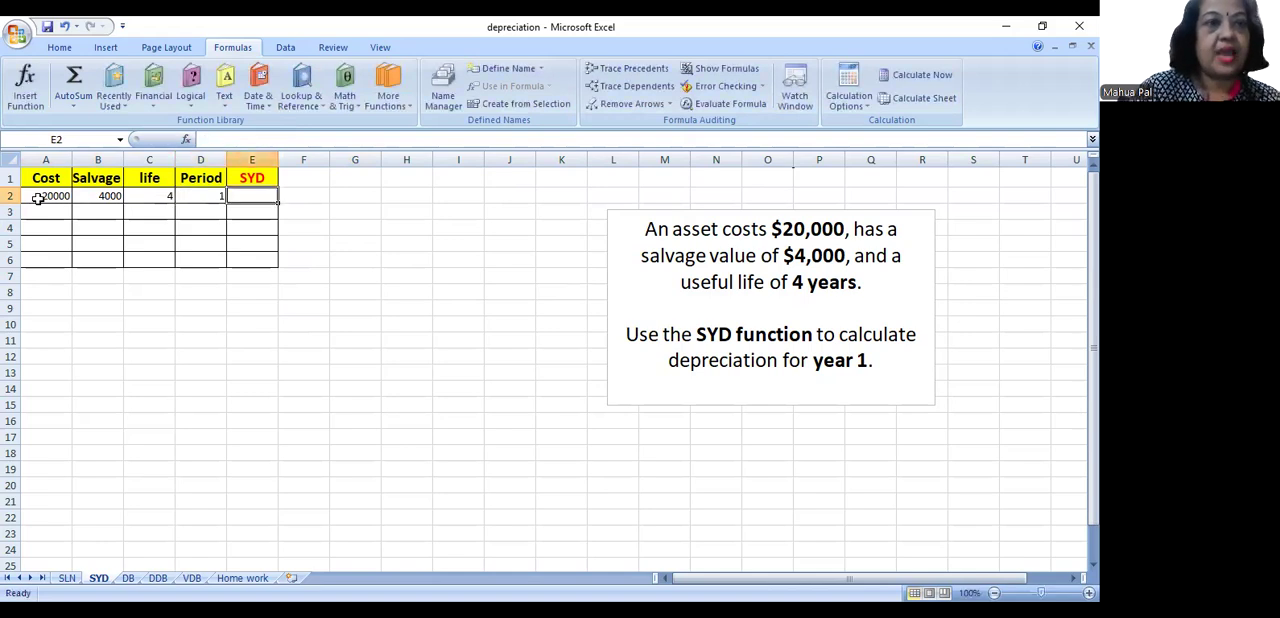
- Insert the SYD function in E2 with A2 as Cost, B2 as Salvage, C2 as Life and D2 as Per
{"action": "left_click", "coordinate": [186, 140]}
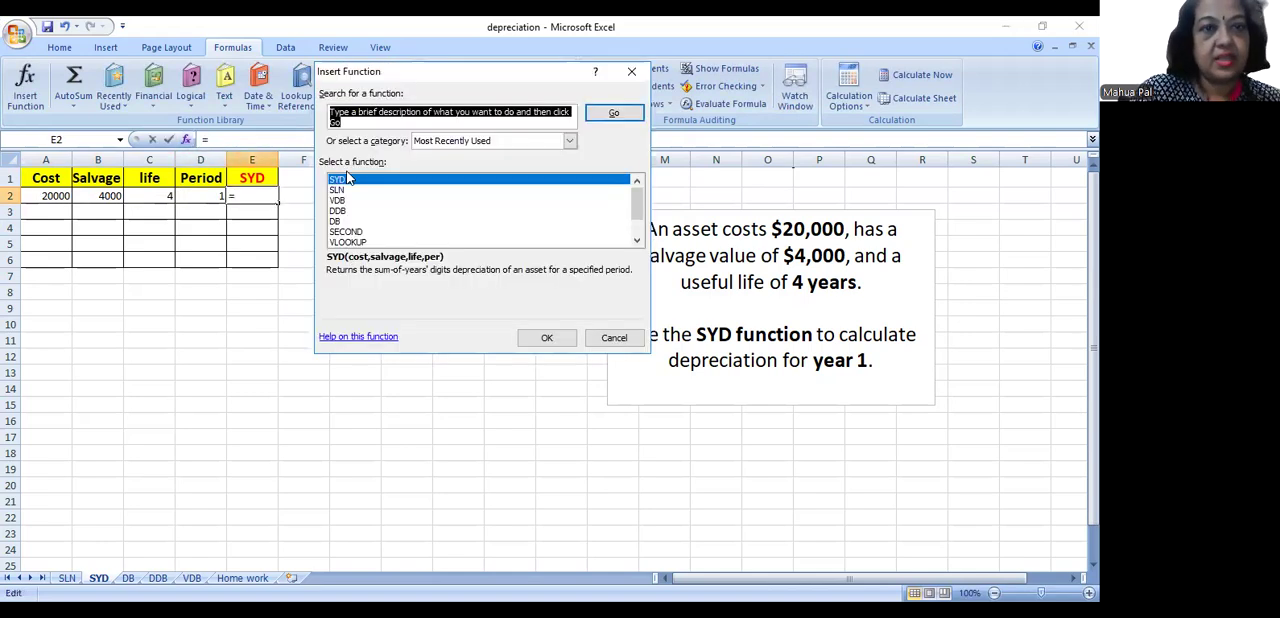
{"action": "left_click", "coordinate": [549, 340]}
{"action": "left_click", "coordinate": [30, 195]}
{"action": "left_click", "coordinate": [353, 151]}
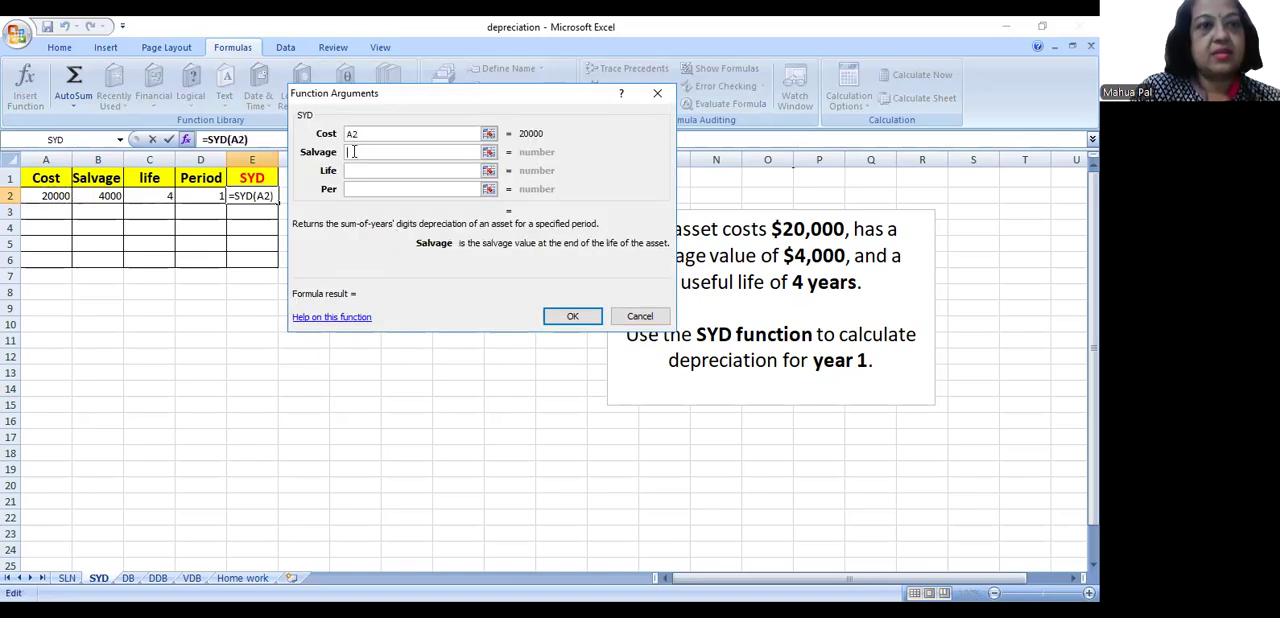
{"action": "left_click", "coordinate": [80, 195]}
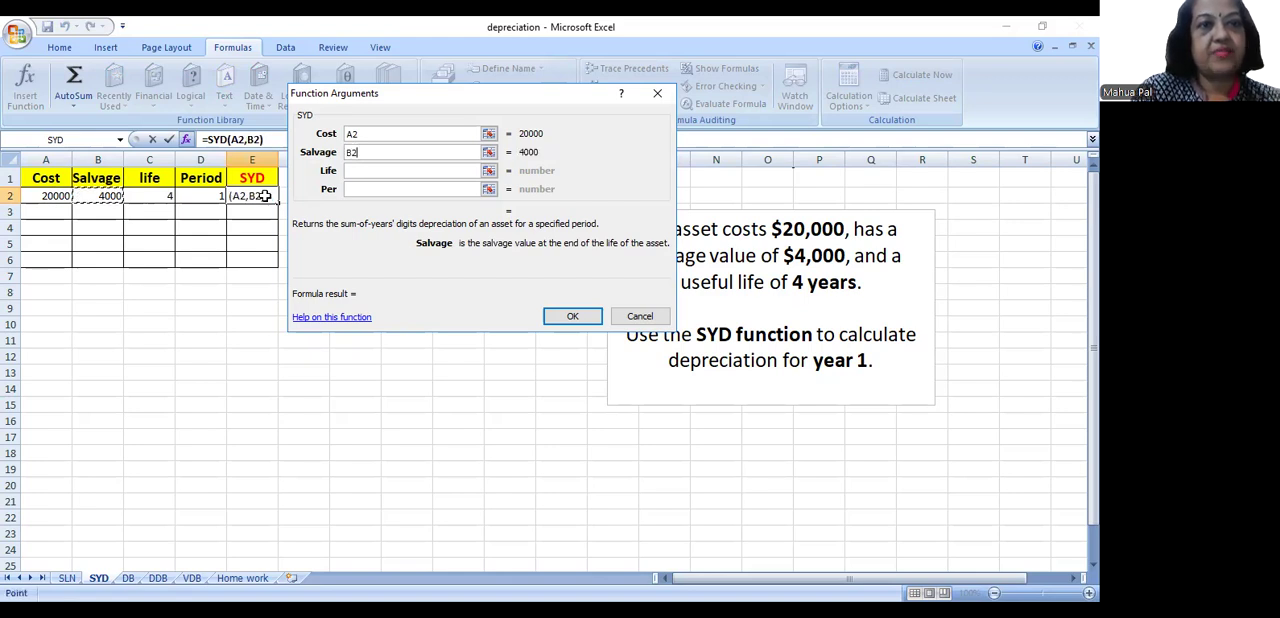
{"action": "left_click", "coordinate": [389, 170]}
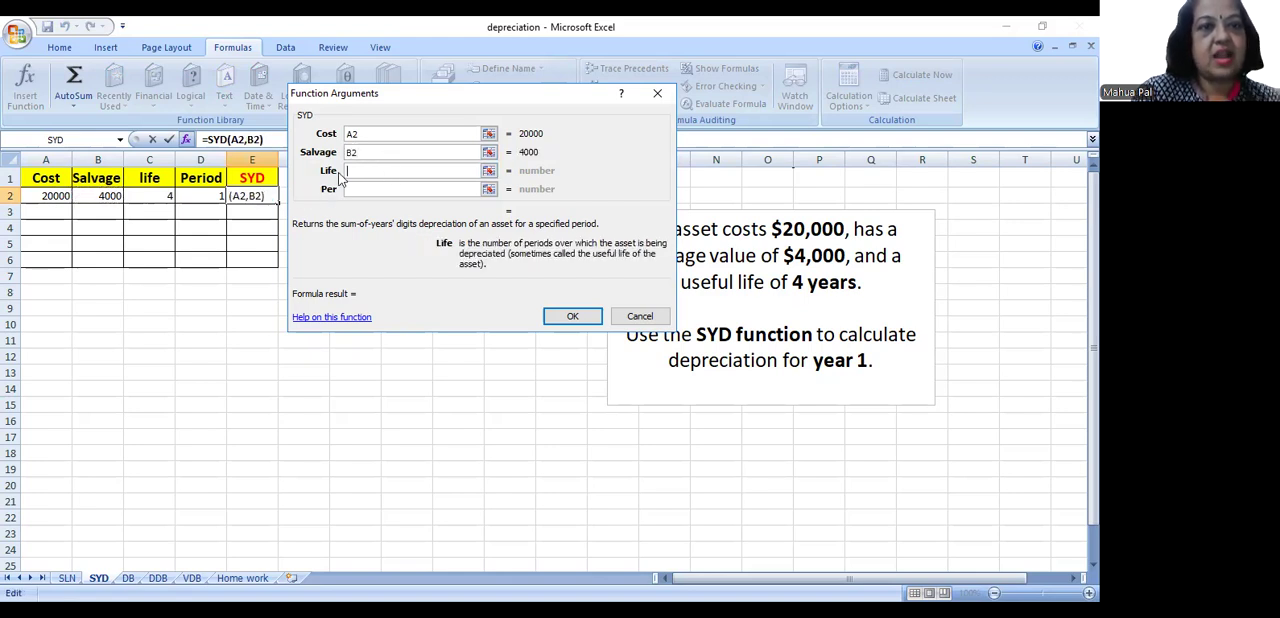
{"action": "left_click", "coordinate": [157, 195]}
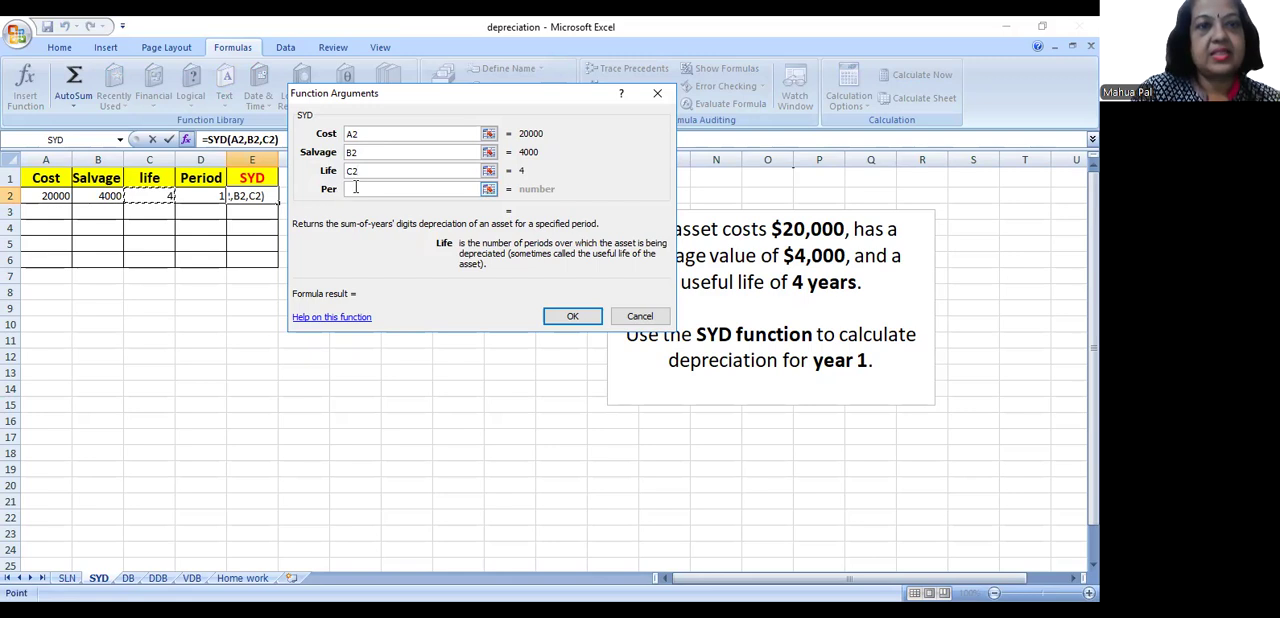
{"action": "left_click", "coordinate": [355, 188]}
{"action": "left_click", "coordinate": [180, 195]}
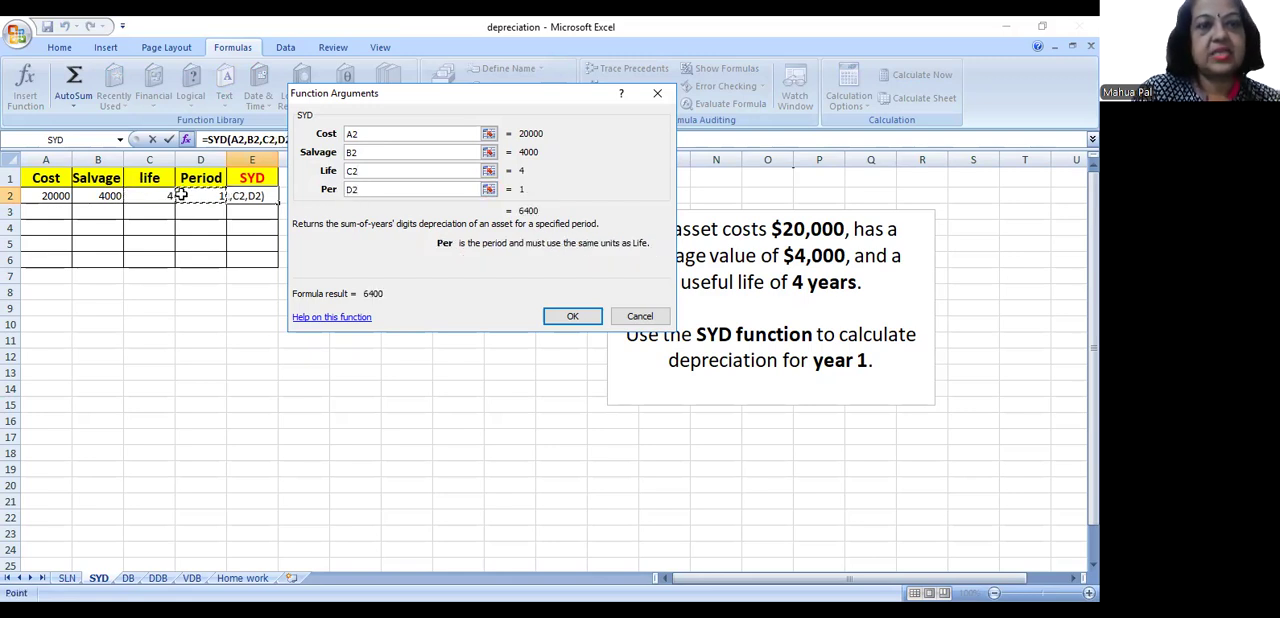
{"action": "left_click", "coordinate": [566, 314]}
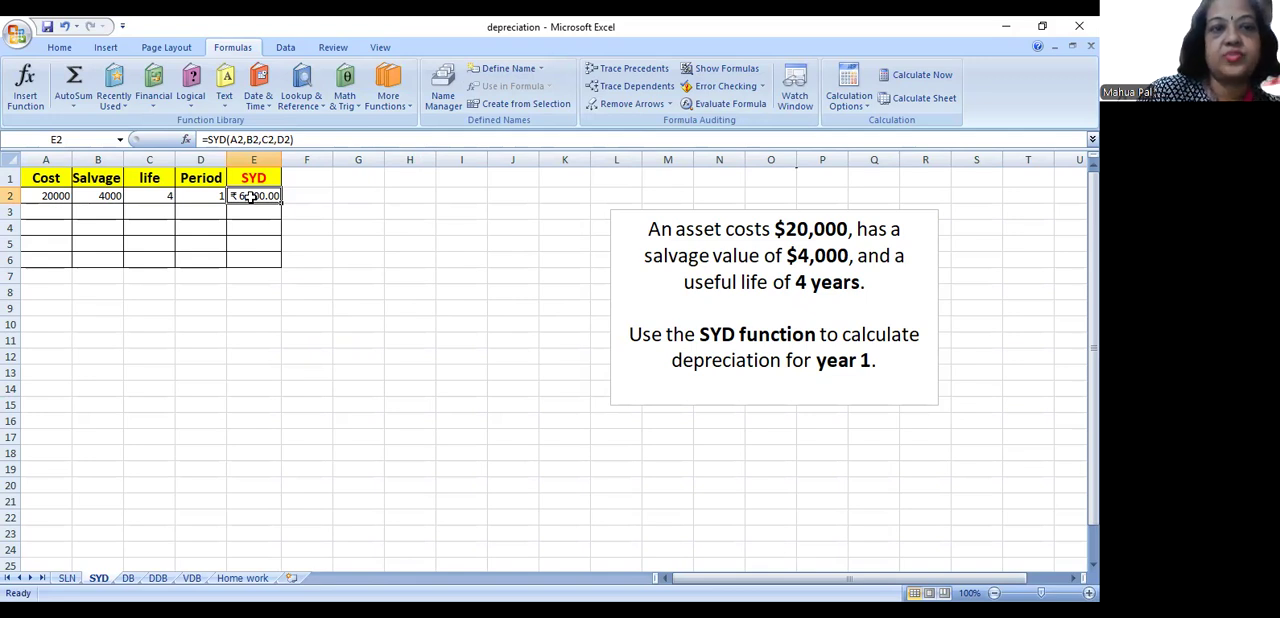
- Format cells A2:E2 as Currency with 2 decimal places and the $ English (U.S.) symbol
{"action": "left_click_drag", "start_coordinate": [60, 196], "coordinate": [250, 192]}
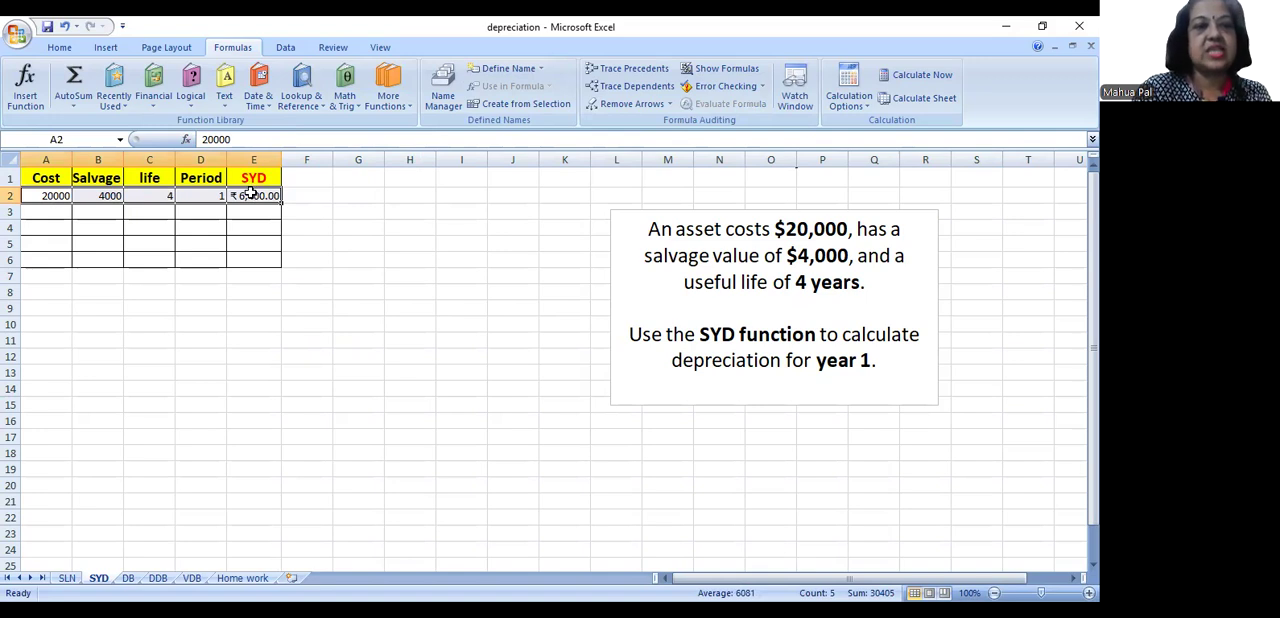
{"action": "right_click", "coordinate": [250, 192]}
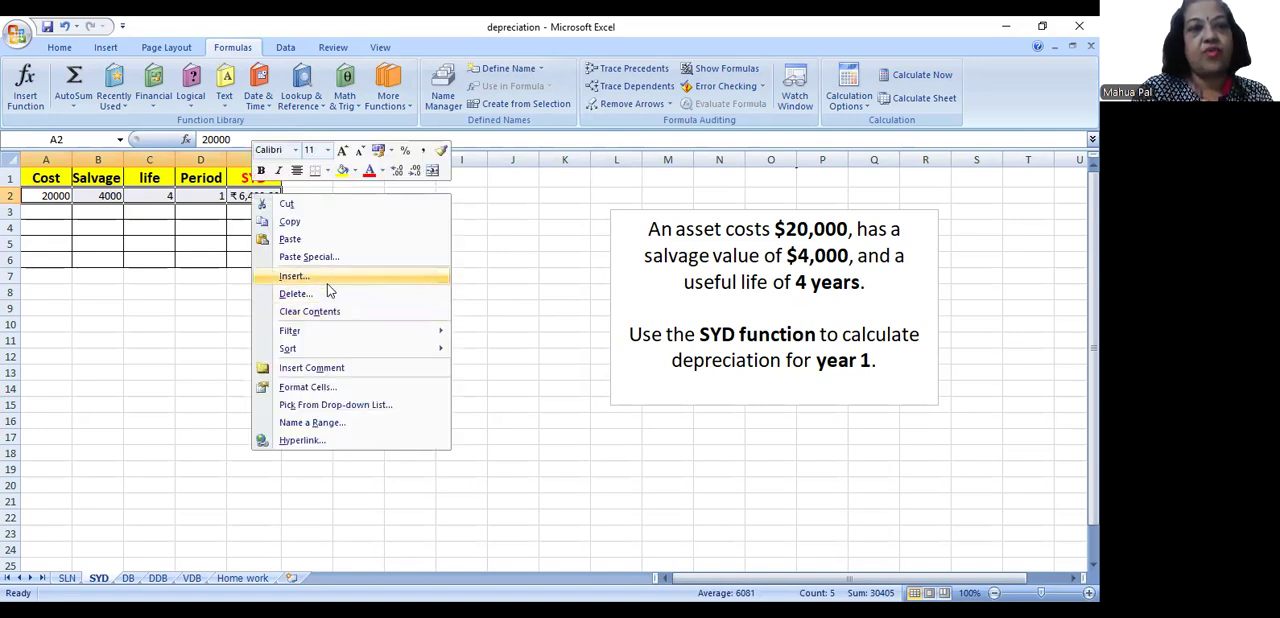
{"action": "left_click", "coordinate": [325, 388]}
{"action": "left_click", "coordinate": [178, 283]}
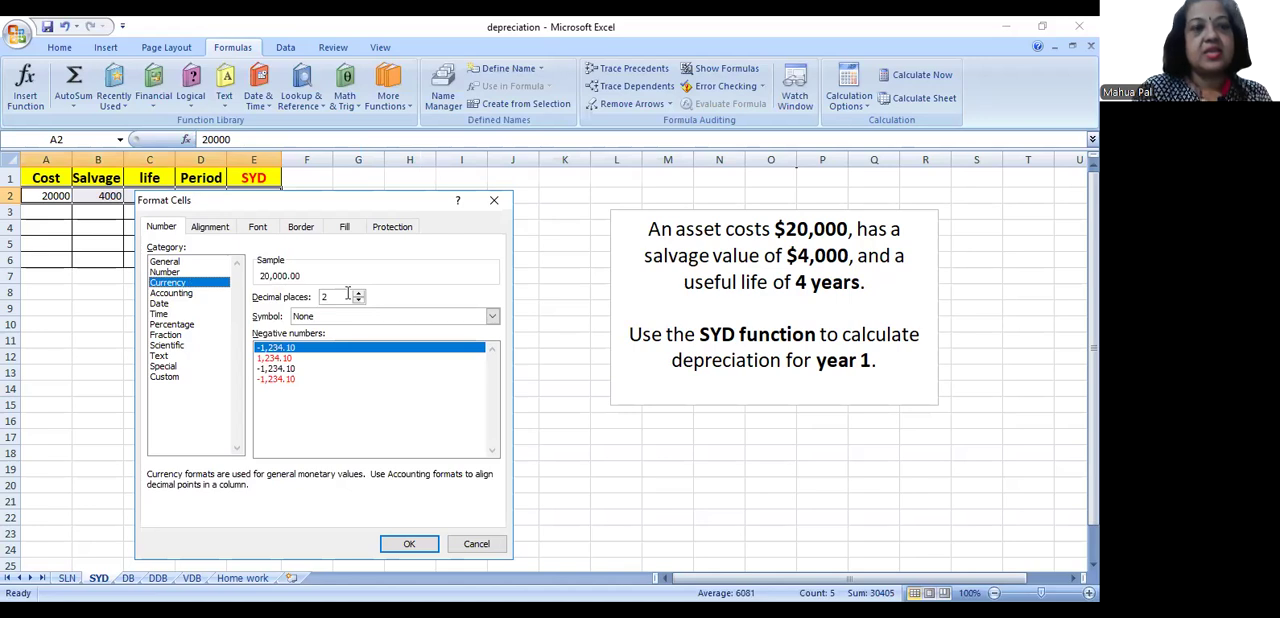
{"action": "left_click", "coordinate": [491, 316]}
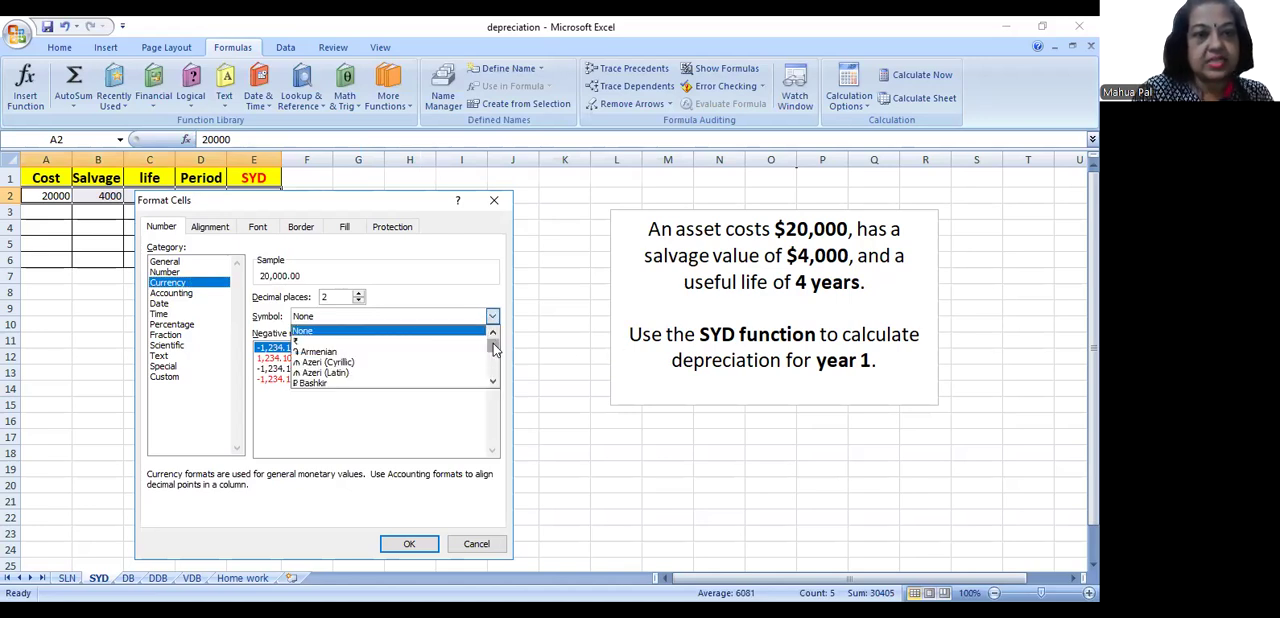
{"action": "left_click_drag", "start_coordinate": [493, 344], "coordinate": [493, 348]}
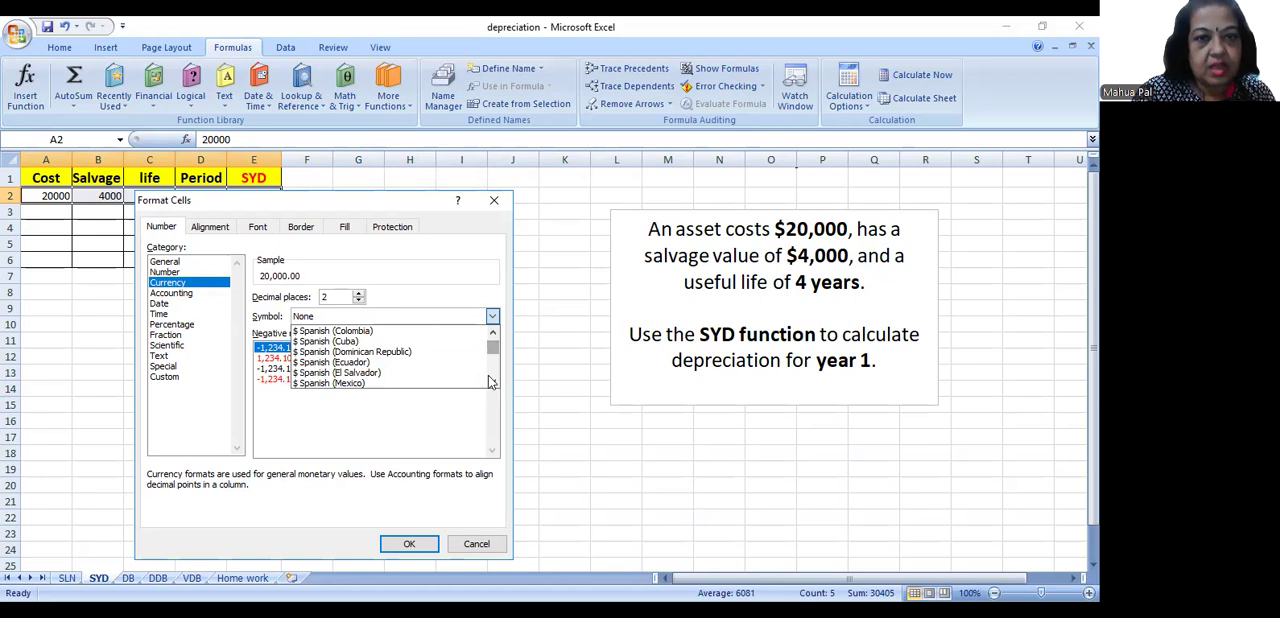
{"action": "left_click", "coordinate": [493, 382]}
{"action": "left_click", "coordinate": [493, 382]}
{"action": "left_click", "coordinate": [493, 382]}
{"action": "left_click", "coordinate": [493, 382]}
{"action": "left_click", "coordinate": [493, 382]}
{"action": "left_click", "coordinate": [493, 382]}
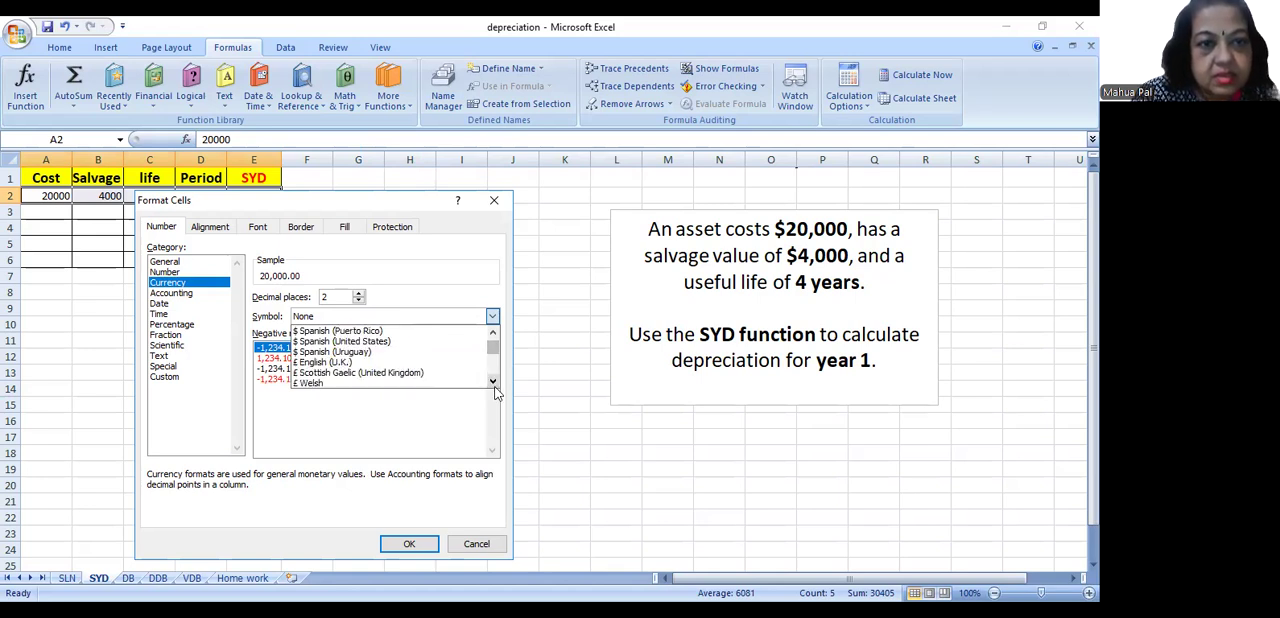
{"action": "left_click", "coordinate": [493, 382]}
{"action": "left_click", "coordinate": [493, 334]}
{"action": "left_click", "coordinate": [493, 336]}
{"action": "left_click", "coordinate": [493, 336]}
{"action": "left_click", "coordinate": [493, 336]}
{"action": "left_click", "coordinate": [493, 336]}
{"action": "left_click", "coordinate": [493, 336]}
{"action": "left_click", "coordinate": [493, 336]}
{"action": "left_click", "coordinate": [493, 336]}
{"action": "left_click", "coordinate": [493, 336]}
{"action": "left_click", "coordinate": [493, 336]}
{"action": "left_click", "coordinate": [493, 336]}
{"action": "left_click", "coordinate": [493, 336]}
{"action": "left_click", "coordinate": [493, 336]}
{"action": "left_click", "coordinate": [493, 336]}
{"action": "left_click", "coordinate": [493, 336]}
{"action": "left_click", "coordinate": [493, 336]}
{"action": "left_click", "coordinate": [493, 336]}
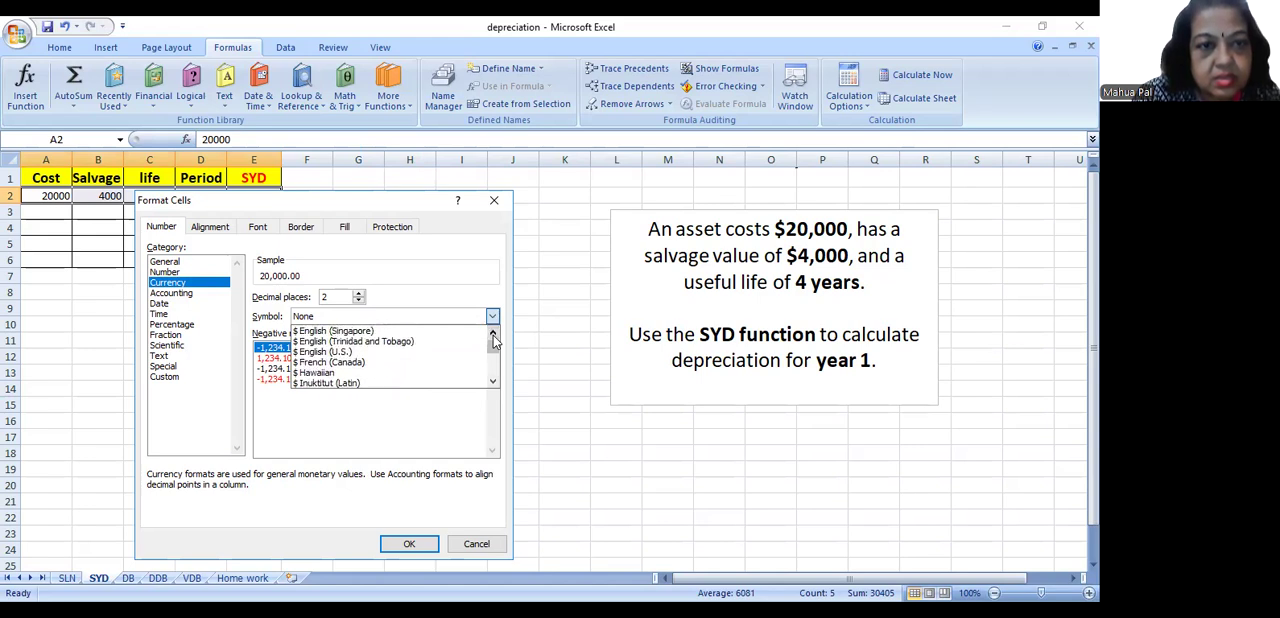
{"action": "left_click", "coordinate": [318, 353]}
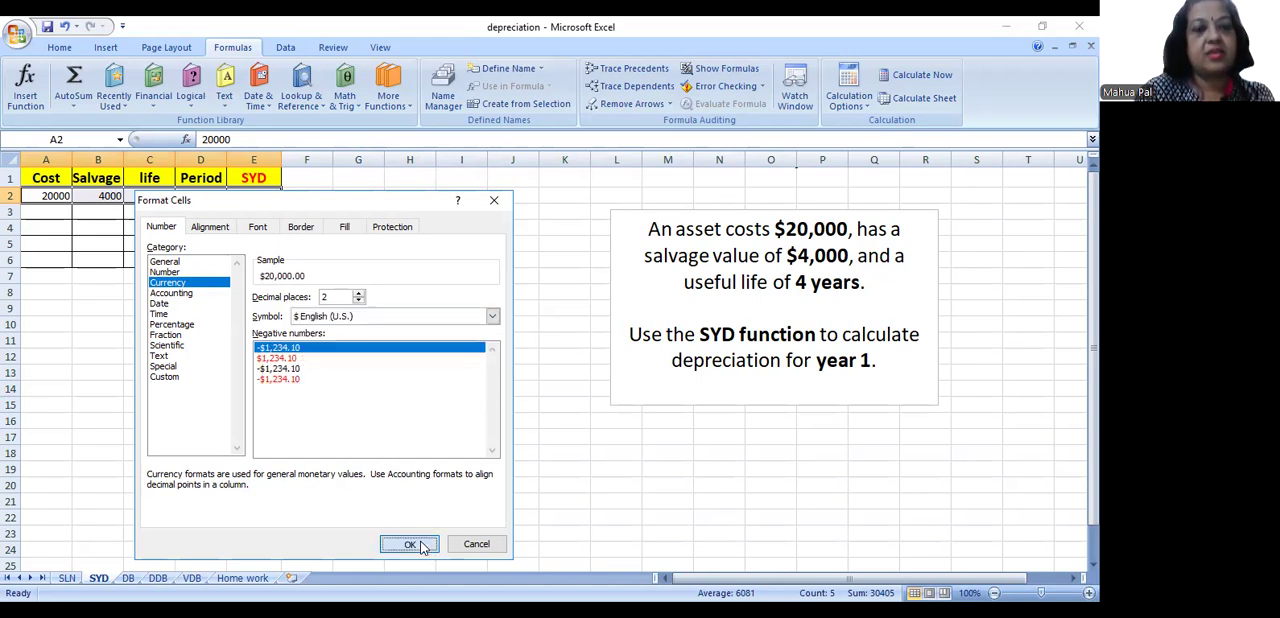
{"action": "left_click", "coordinate": [420, 540]}
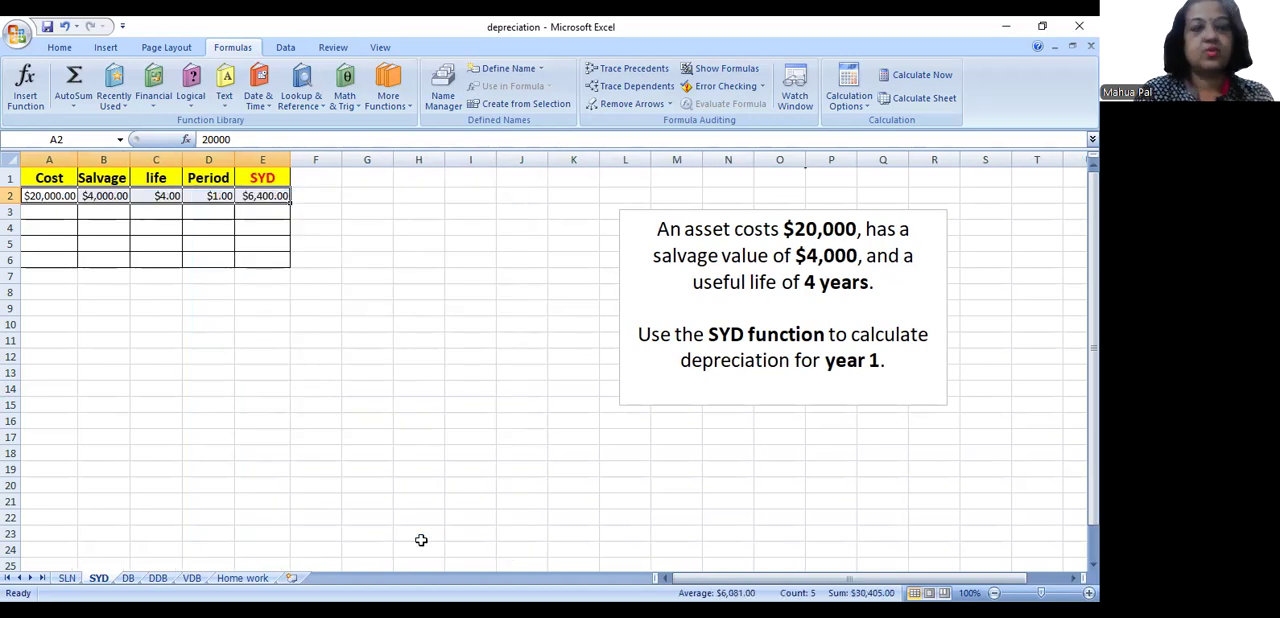
- Examine the SYD formula in E2 and its cell references without changing it
{"action": "left_click", "coordinate": [250, 205]}
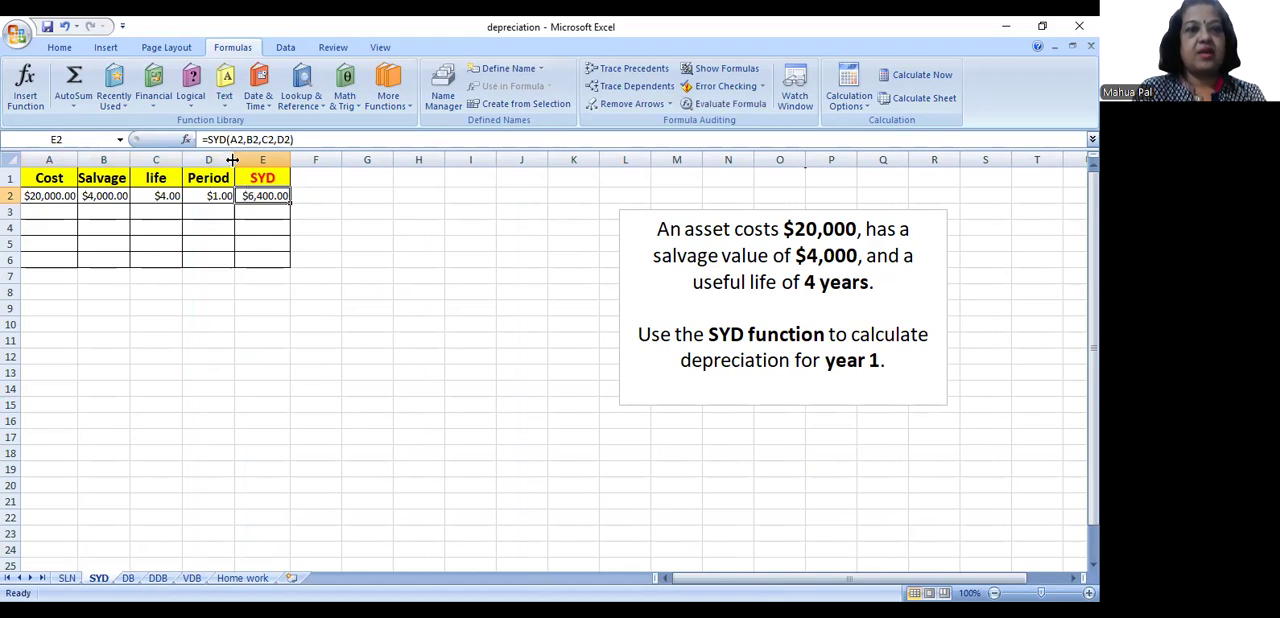
{"action": "double_click", "coordinate": [252, 202]}
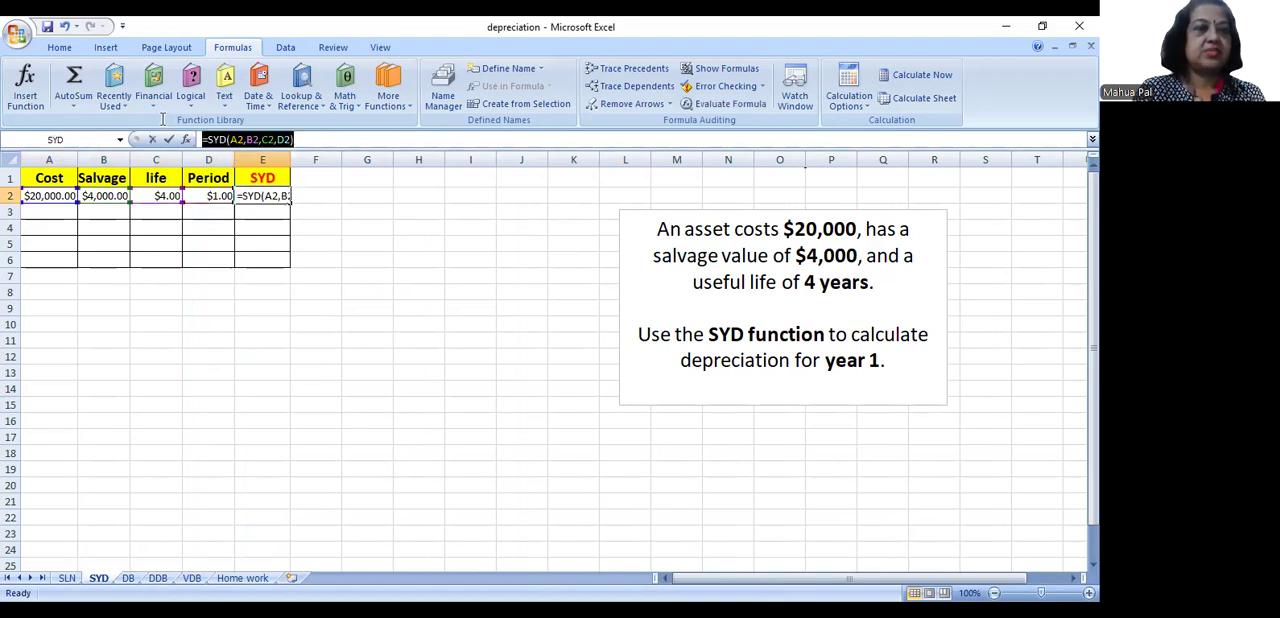
{"action": "left_click", "coordinate": [259, 196]}
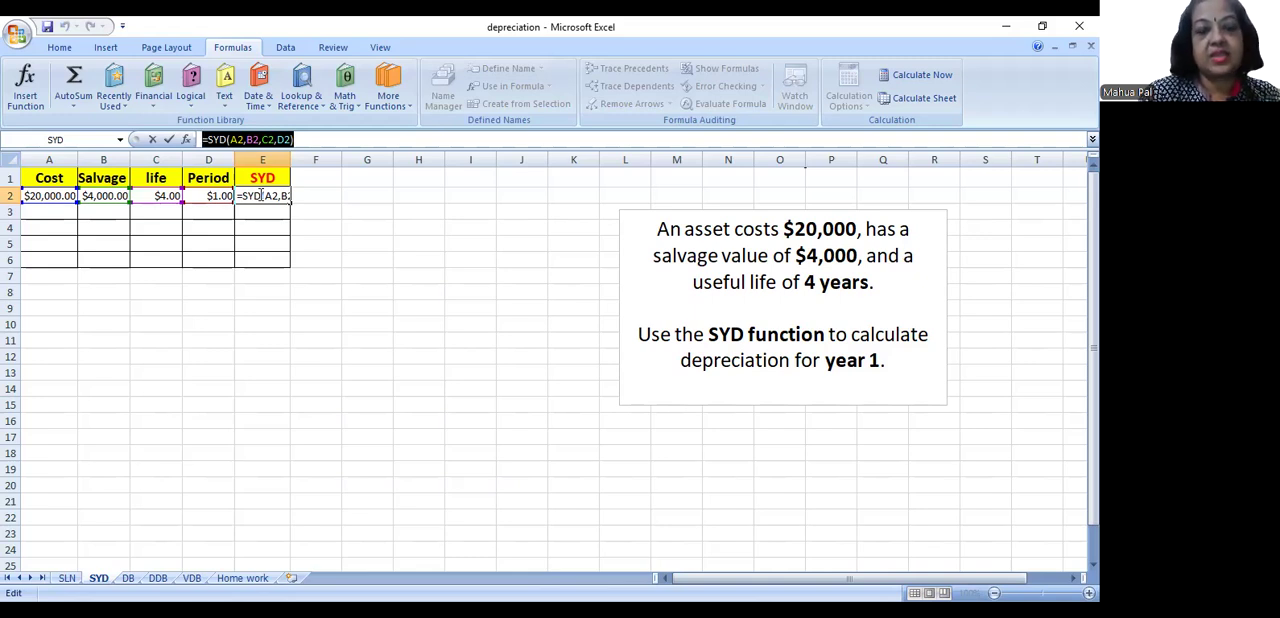
{"action": "key", "text": "Return"}
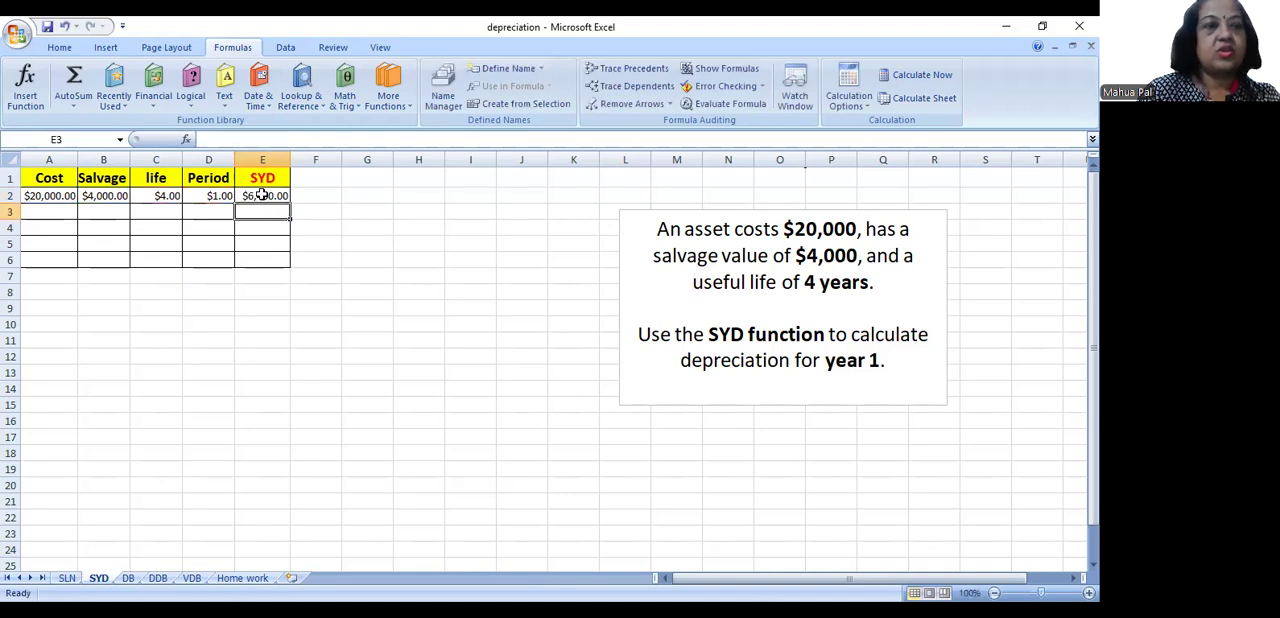
{"action": "left_click", "coordinate": [262, 196]}
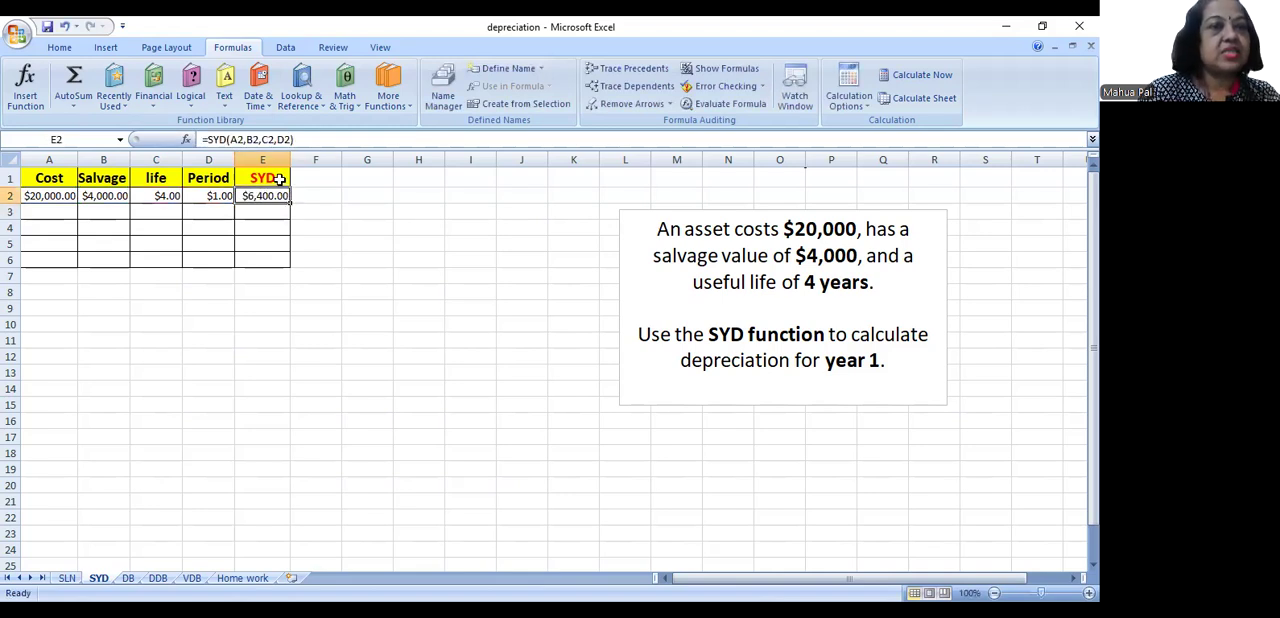
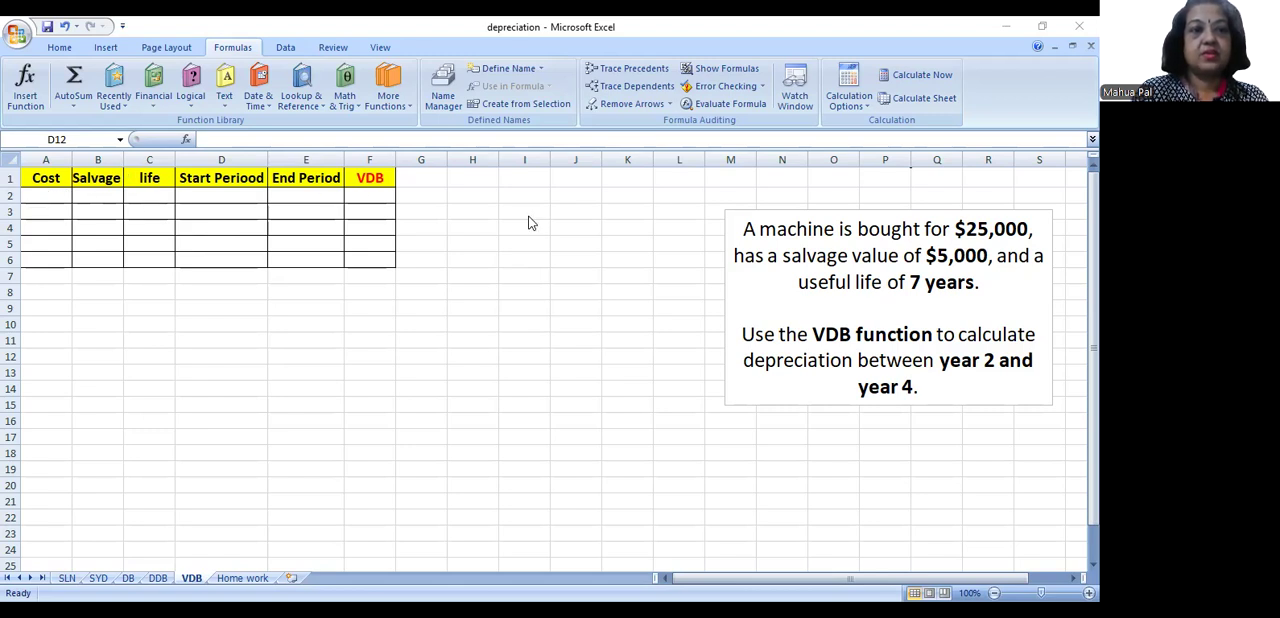
- Examine the VDB function's Cost, Salvage, Life, Start_period and End_period arguments from cell H7 without inserting the function
{"action": "left_click", "coordinate": [464, 273]}
{"action": "type", "text": "="}
{"action": "left_click", "coordinate": [186, 139]}
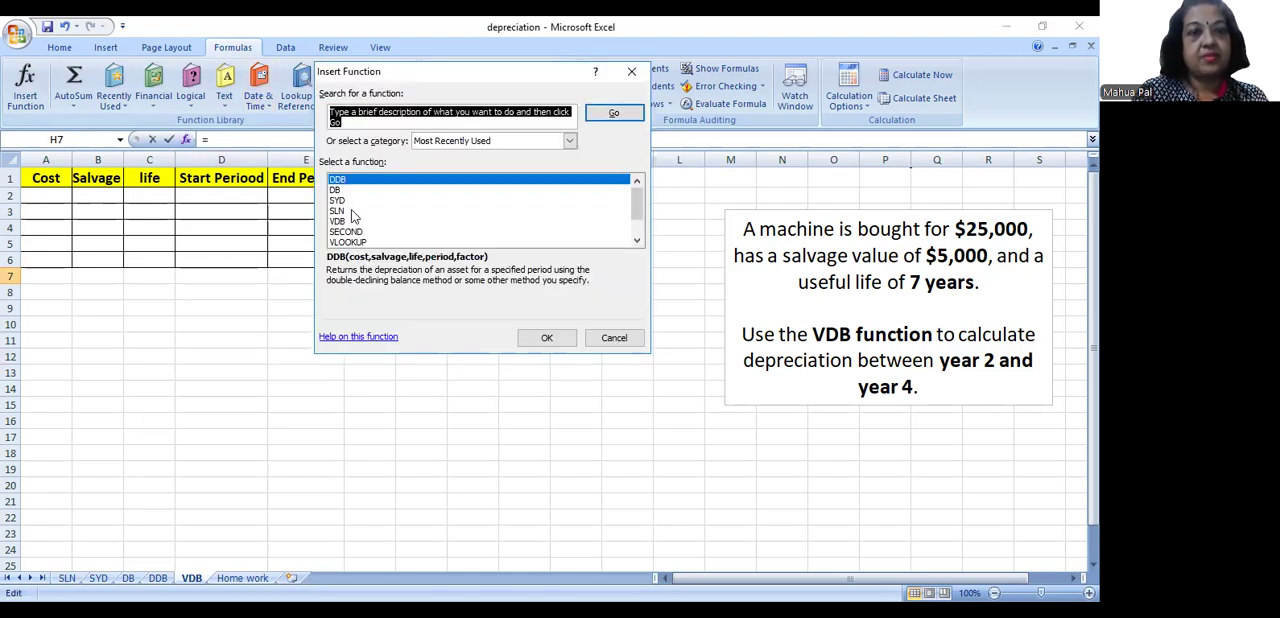
{"action": "left_click", "coordinate": [352, 222]}
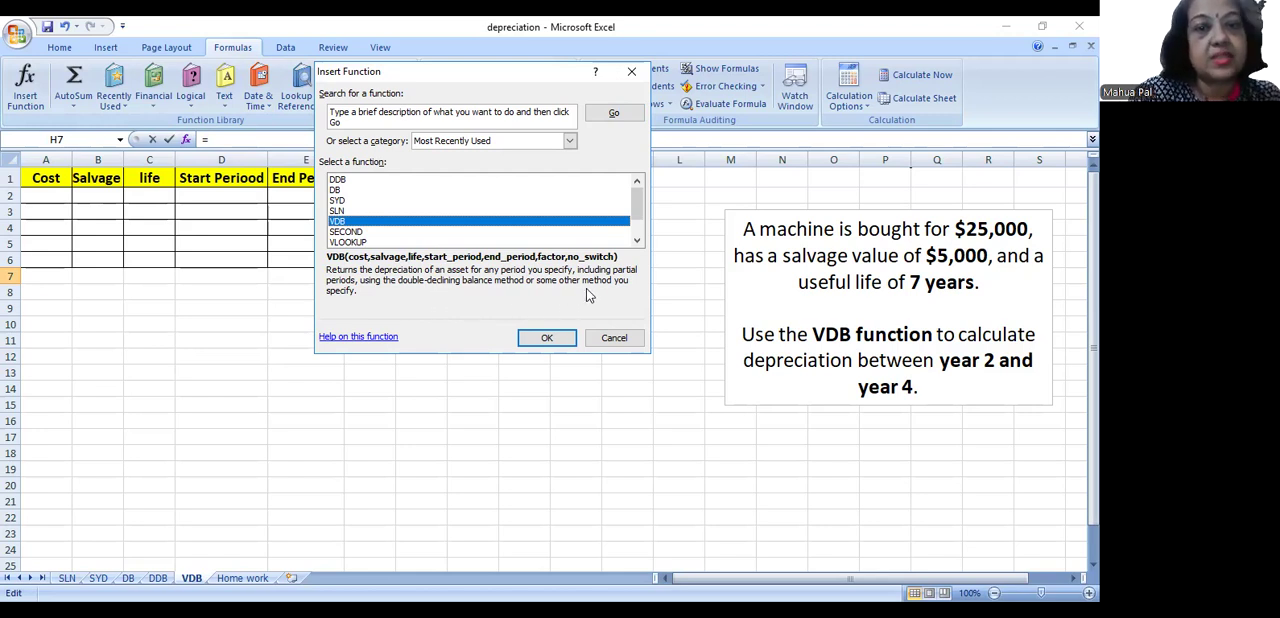
{"action": "left_click", "coordinate": [547, 340]}
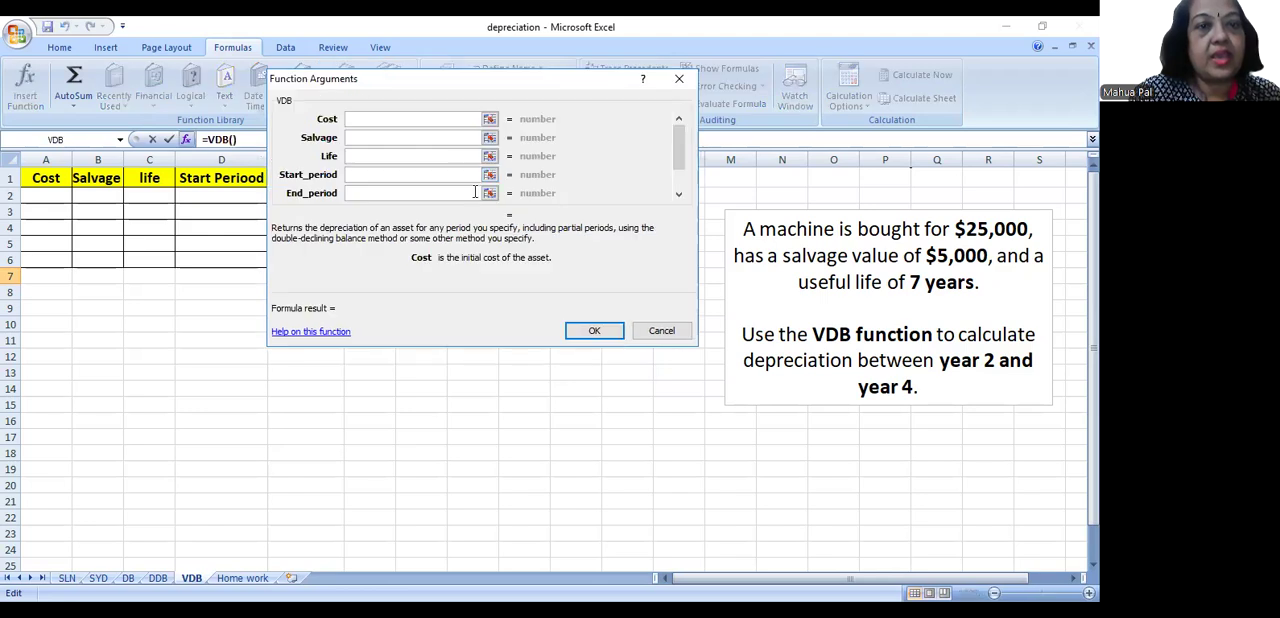
{"action": "left_click", "coordinate": [383, 138]}
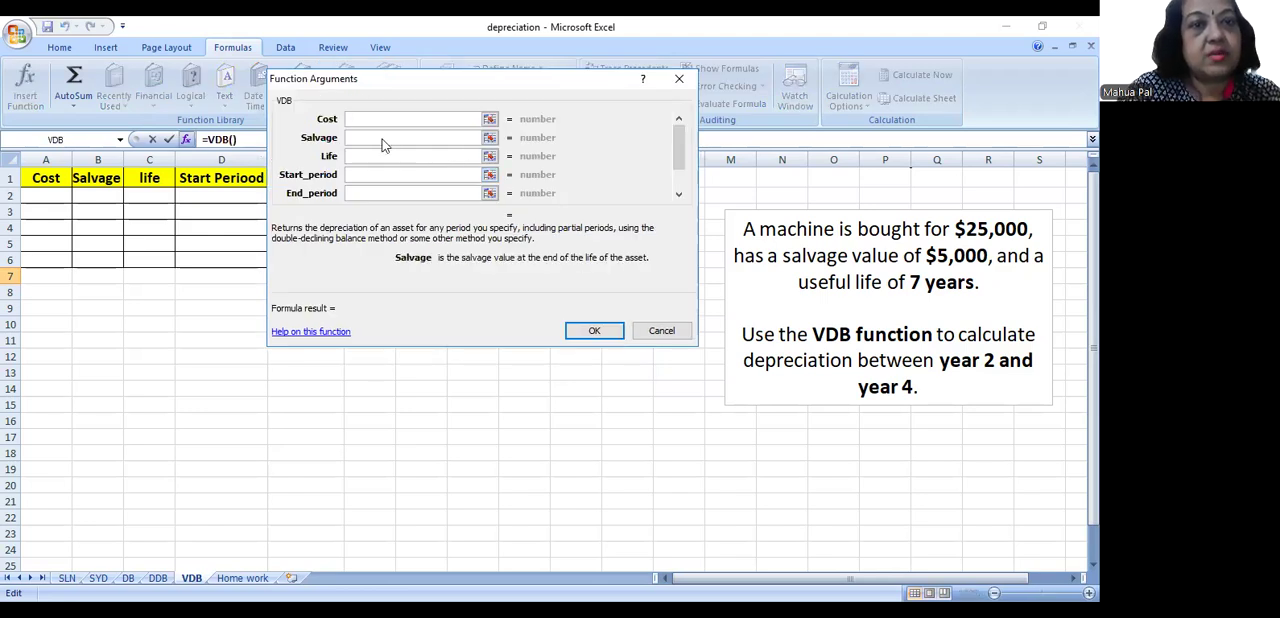
{"action": "left_click", "coordinate": [381, 157]}
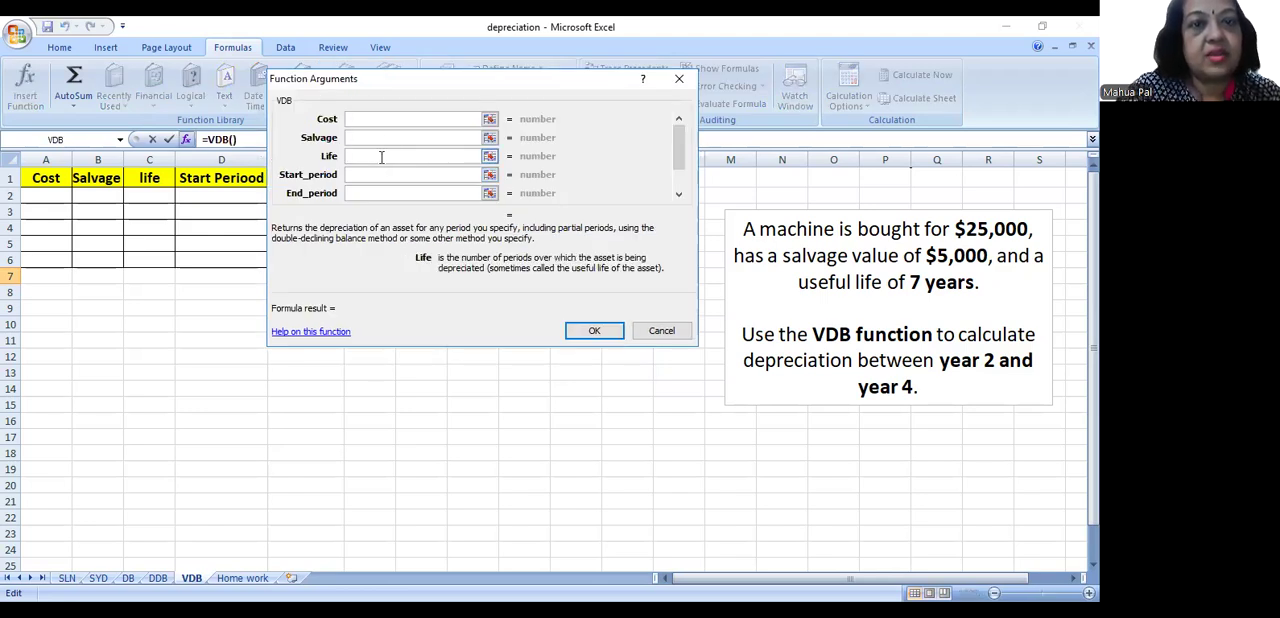
{"action": "left_click", "coordinate": [357, 177]}
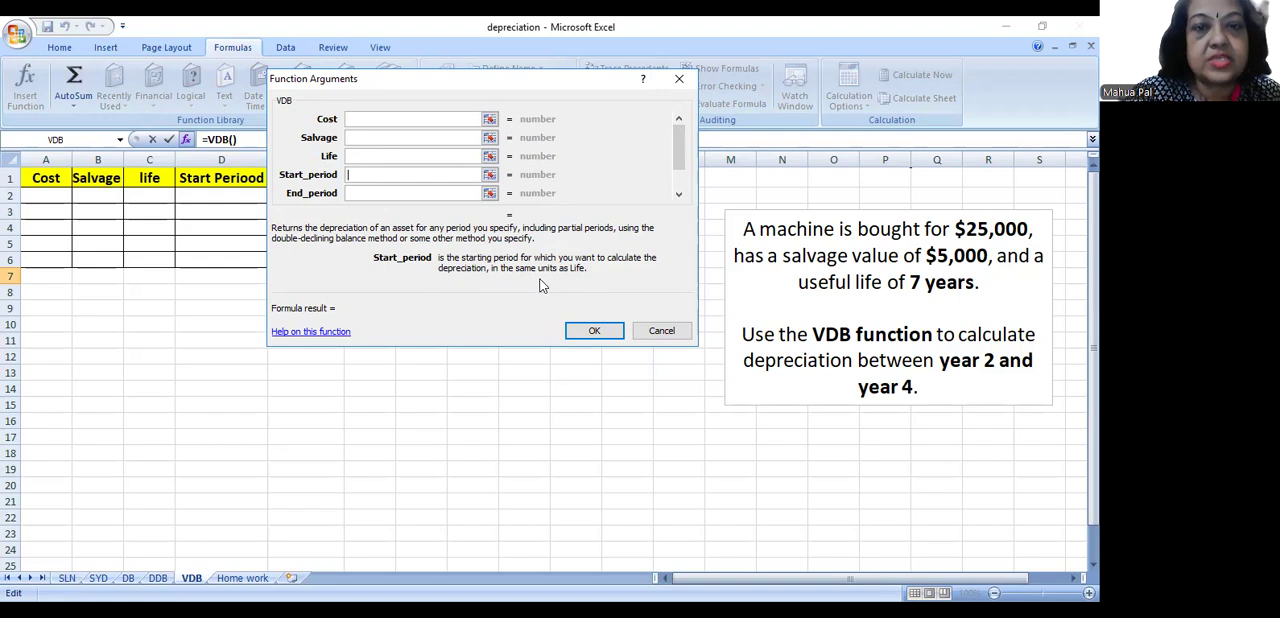
{"action": "left_click", "coordinate": [378, 193]}
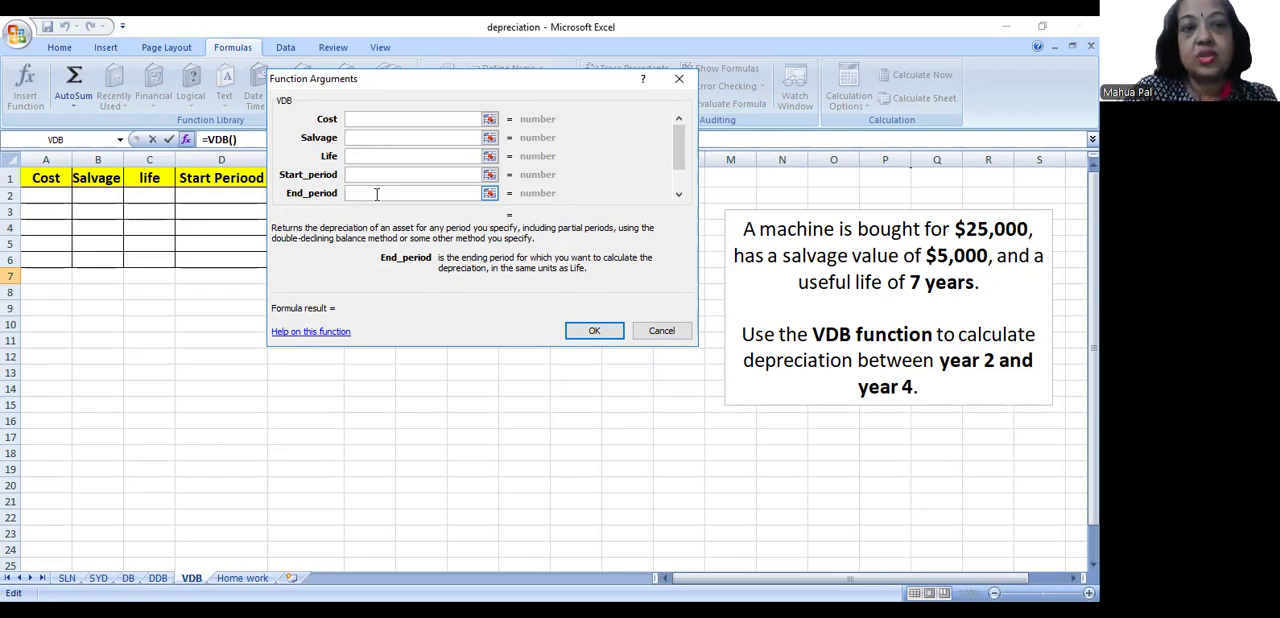
{"action": "left_click", "coordinate": [375, 175]}
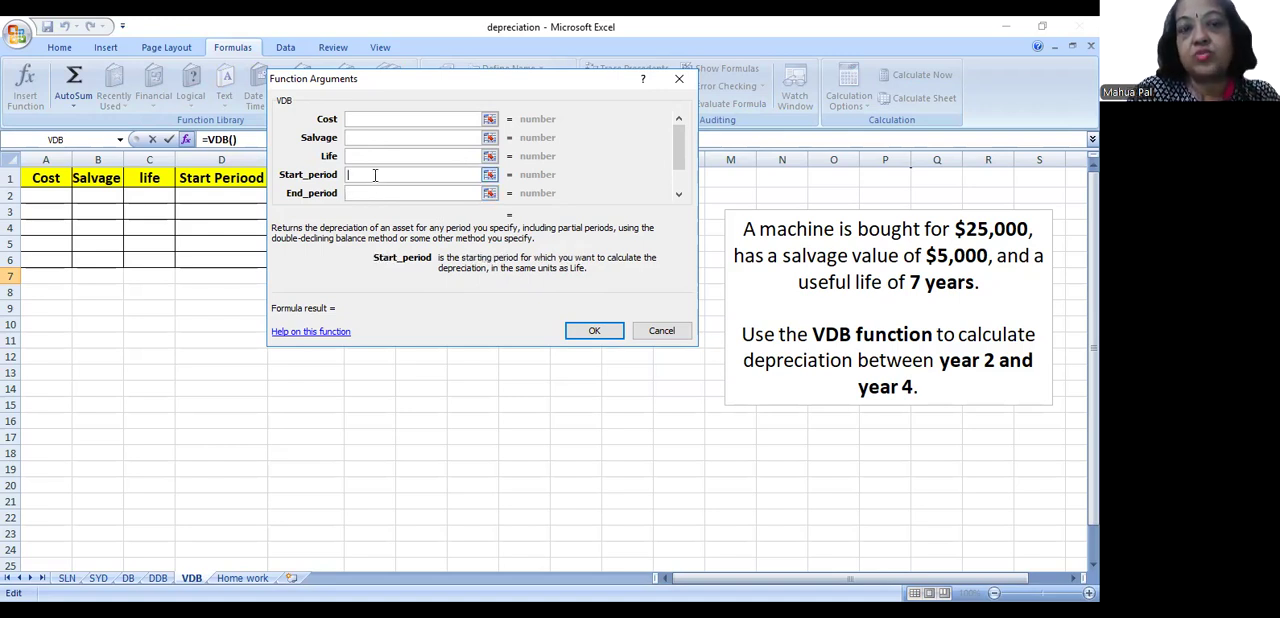
{"action": "left_click", "coordinate": [380, 192]}
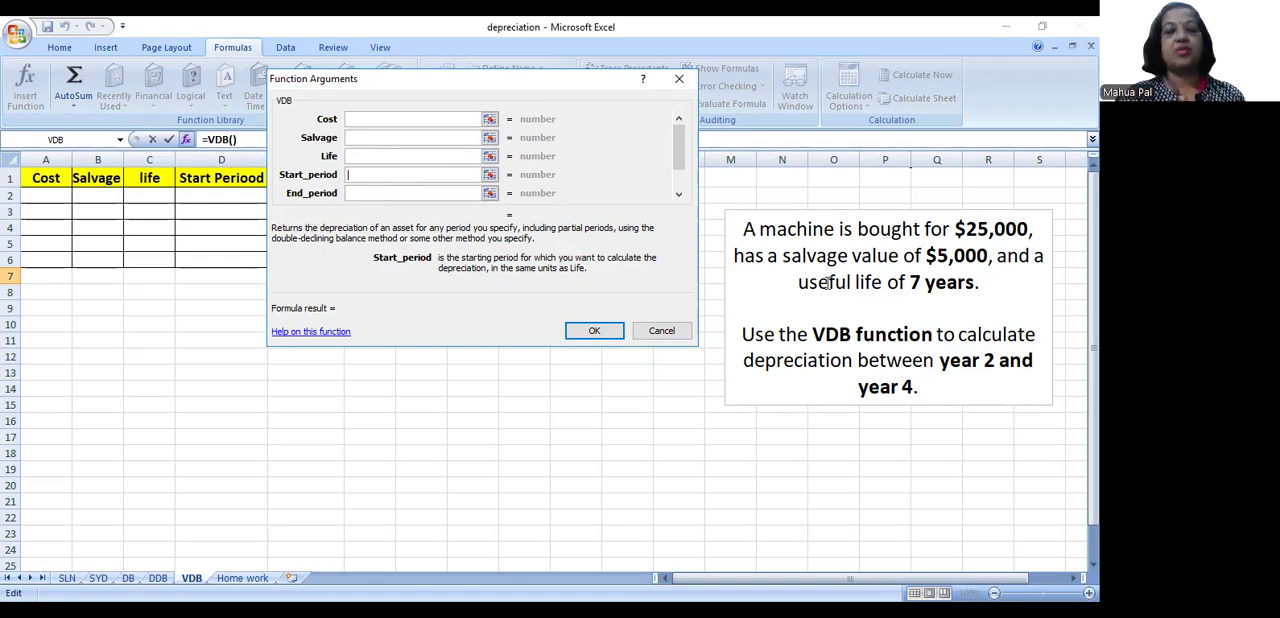
{"action": "left_click", "coordinate": [658, 337]}
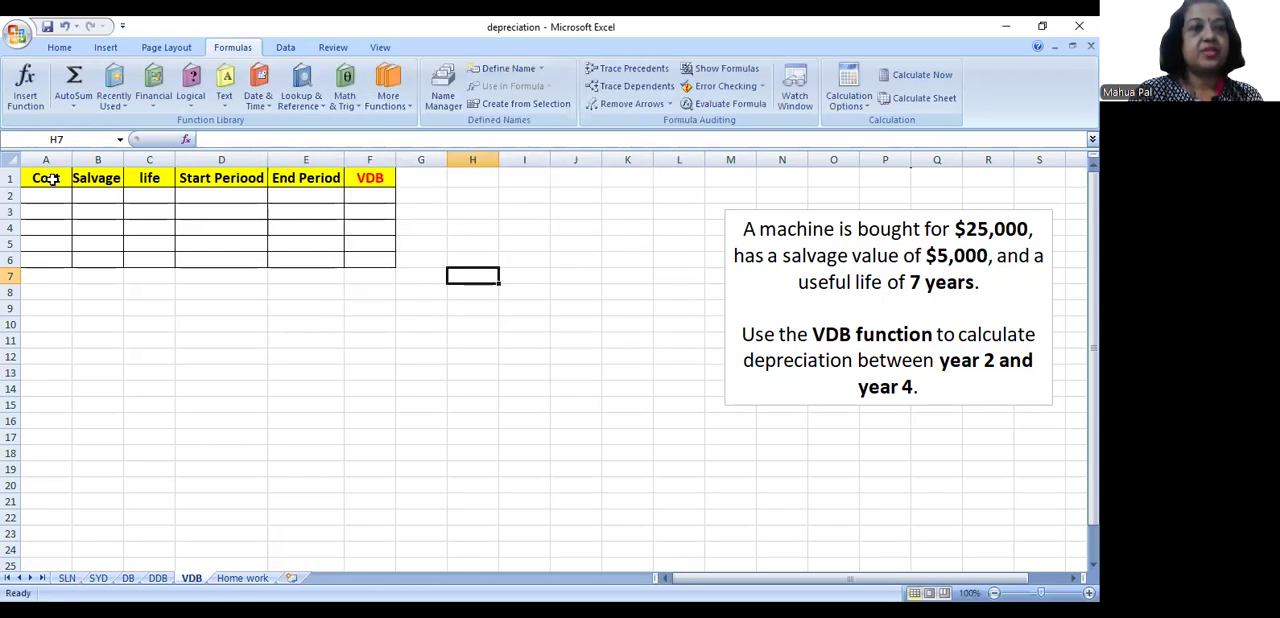
- Fill row 2 of the VDB sheet with cost 25000, salvage 5000, life 7, start period 2 and end period 4
{"action": "left_click", "coordinate": [54, 191]}
{"action": "type", "text": "25"}
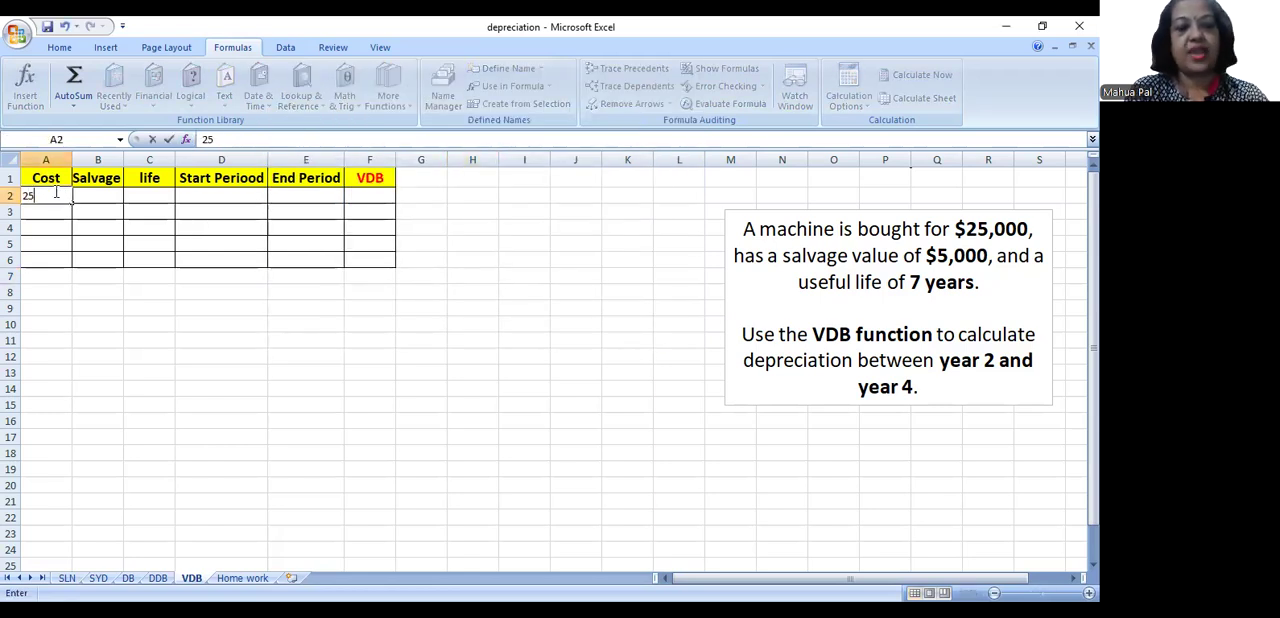
{"action": "type", "text": "000"}
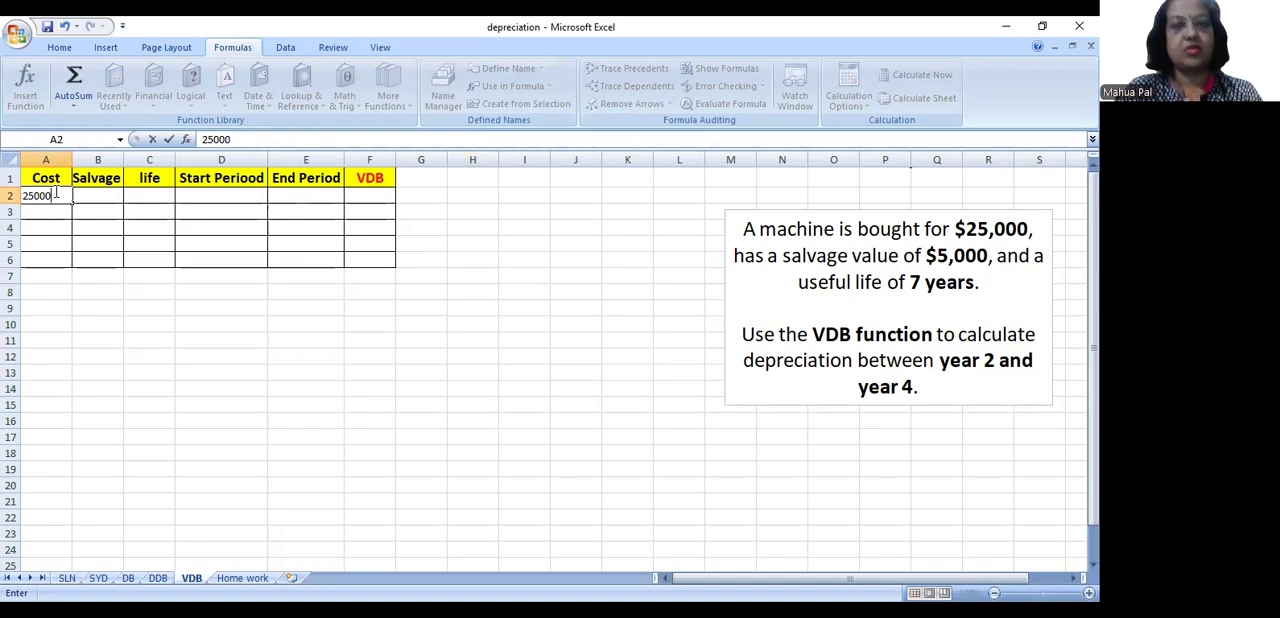
{"action": "key", "text": "Tab"}
{"action": "type", "text": "5000"}
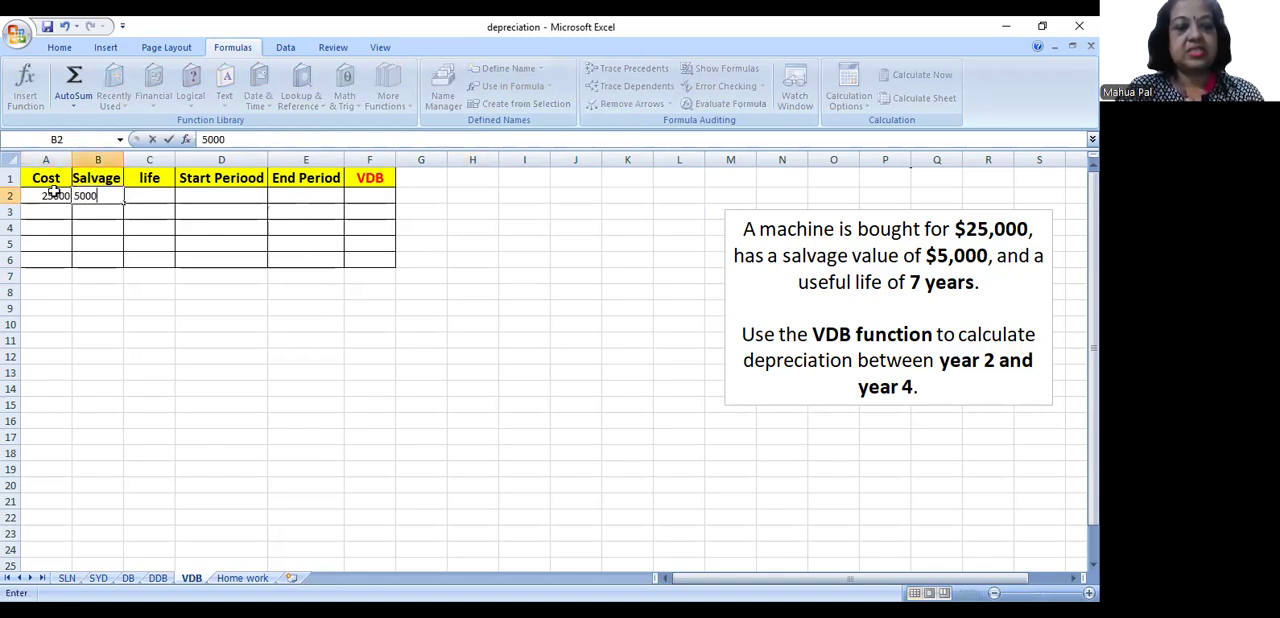
{"action": "key", "text": "Tab"}
{"action": "type", "text": "7"}
{"action": "key", "text": "Tab"}
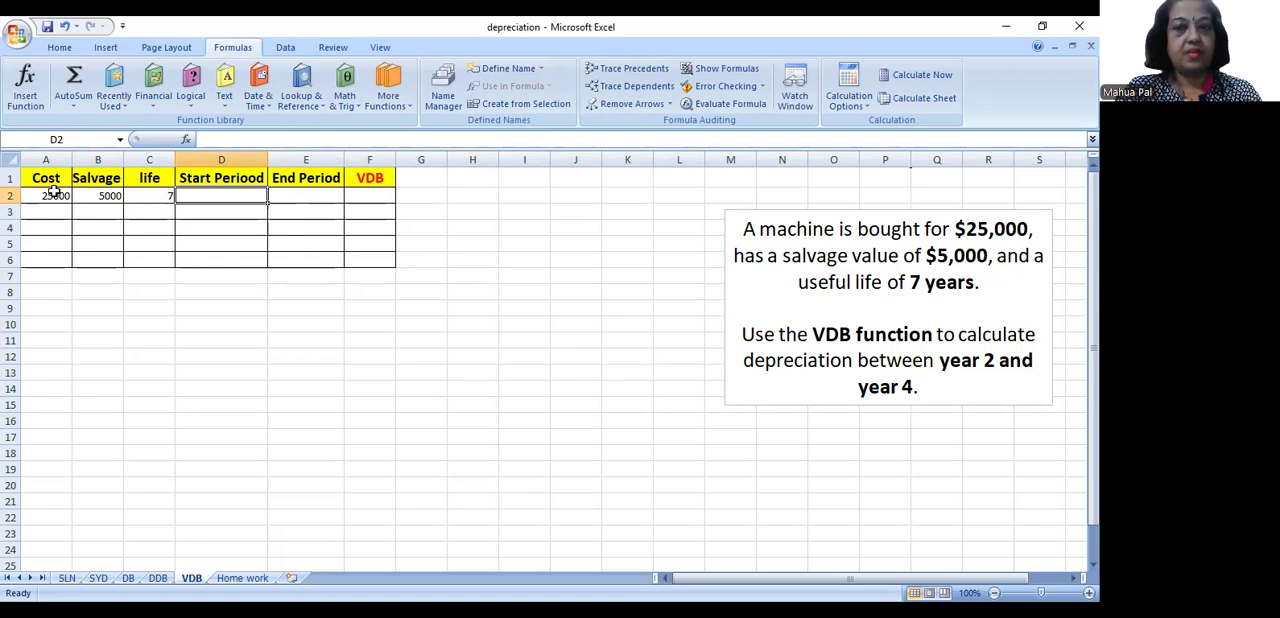
{"action": "type", "text": "2"}
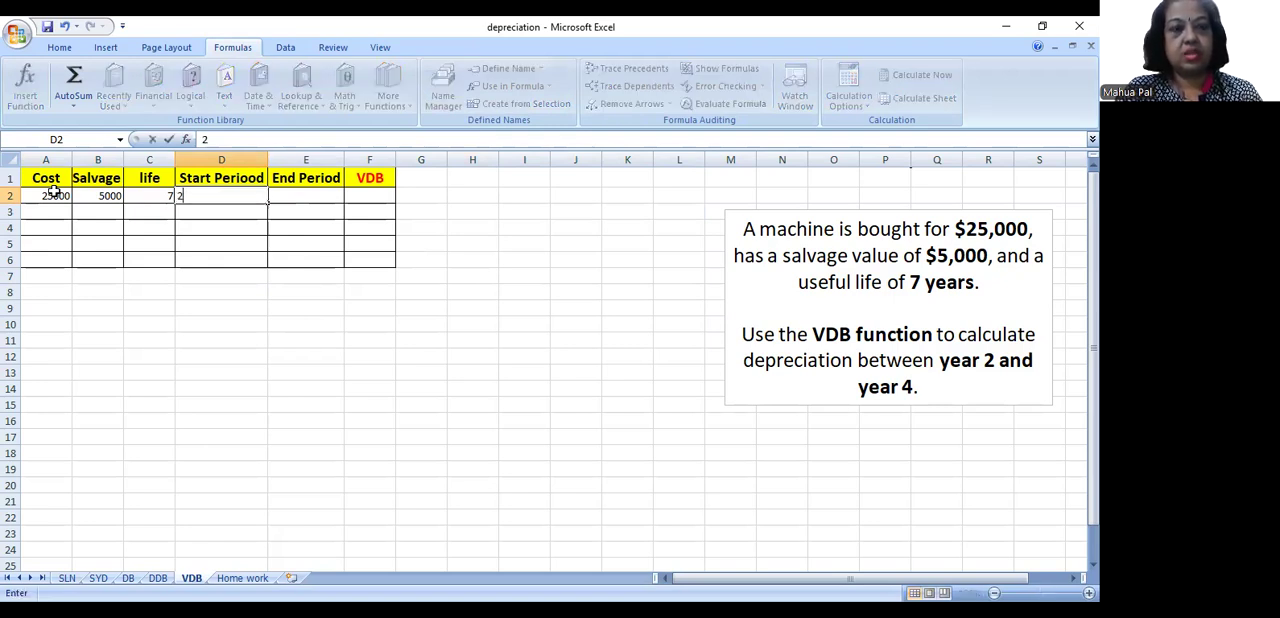
{"action": "key", "text": "Tab"}
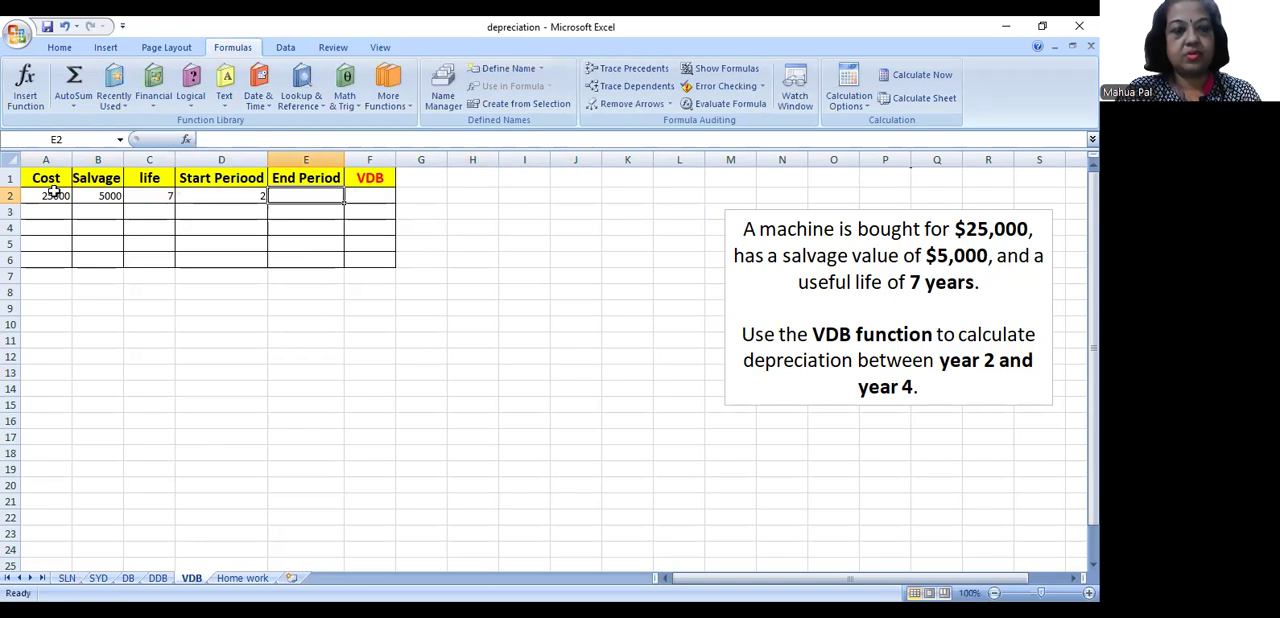
{"action": "type", "text": "4"}
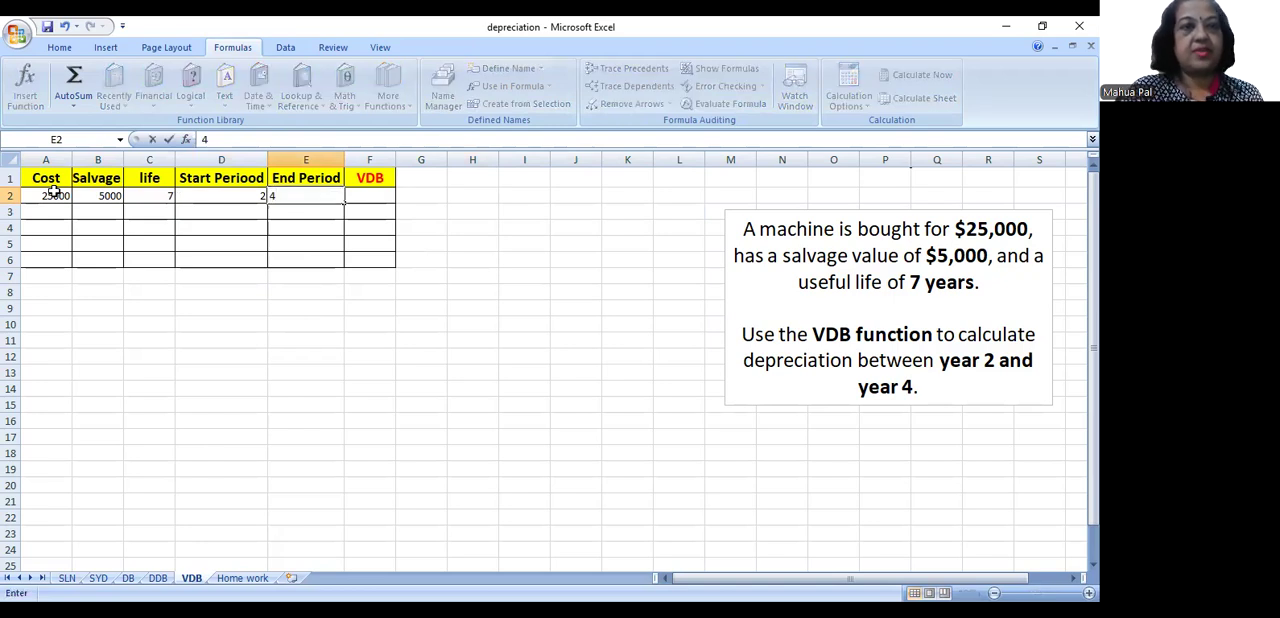
- Enter the formula =VDB(A2,B2,C2,D2,E2) in cell F2
{"action": "left_click", "coordinate": [384, 197]}
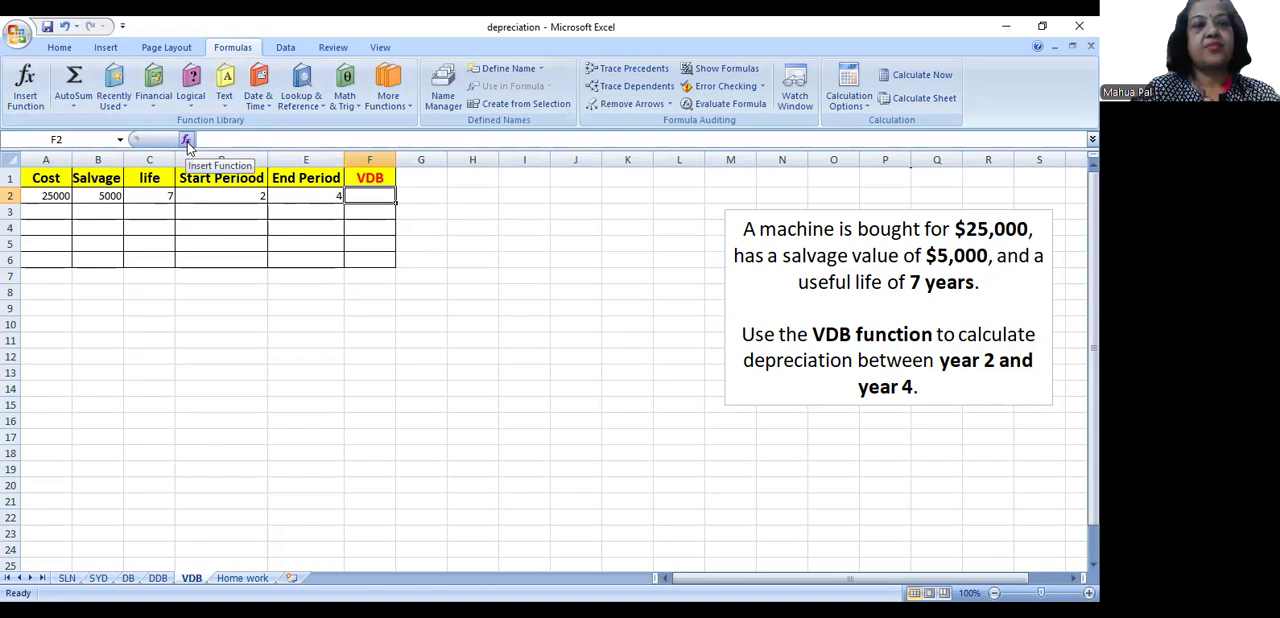
{"action": "type", "text": "="}
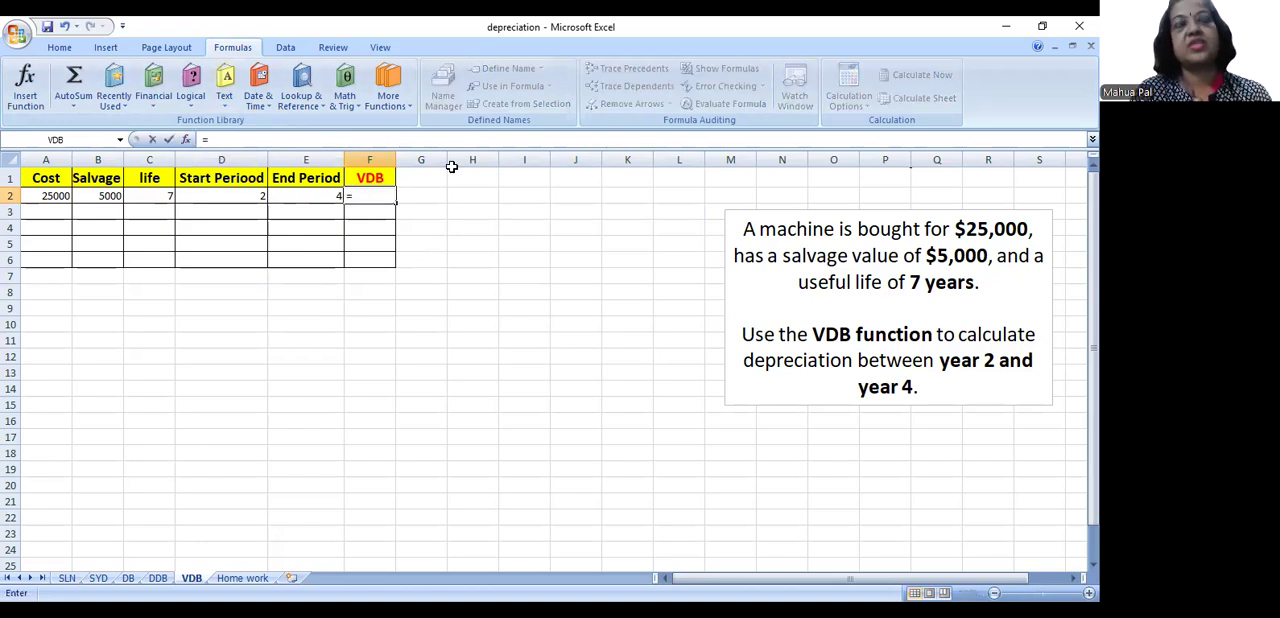
{"action": "type", "text": "vdb"}
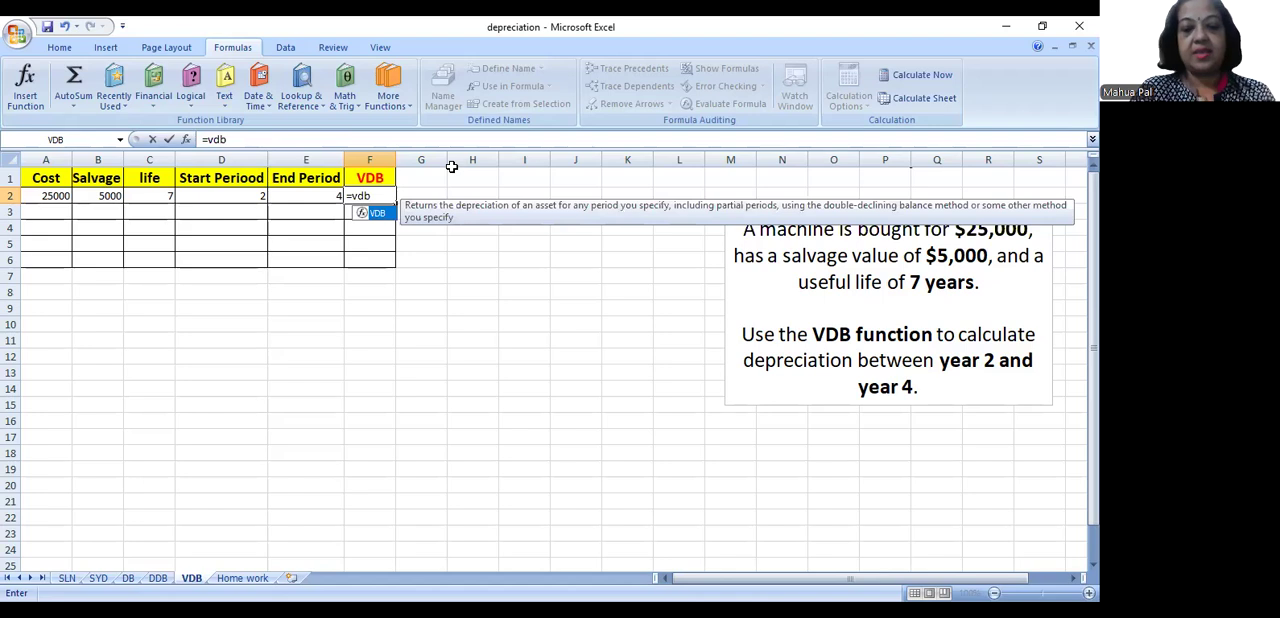
{"action": "type", "text": "("}
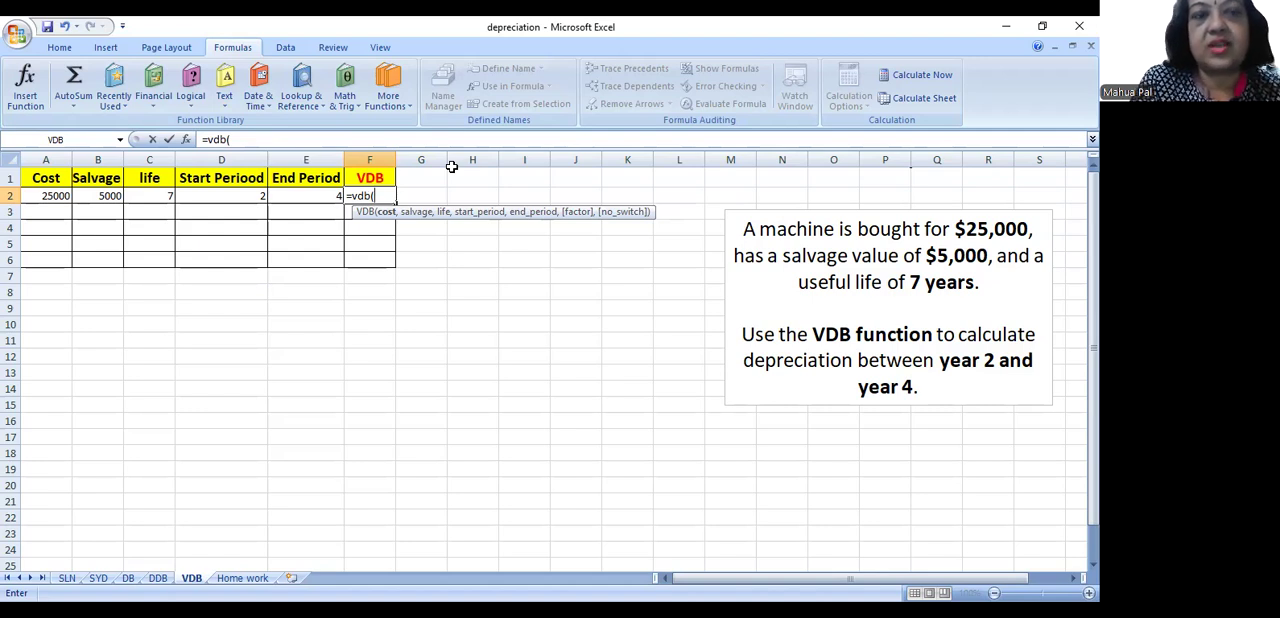
{"action": "left_click", "coordinate": [55, 195]}
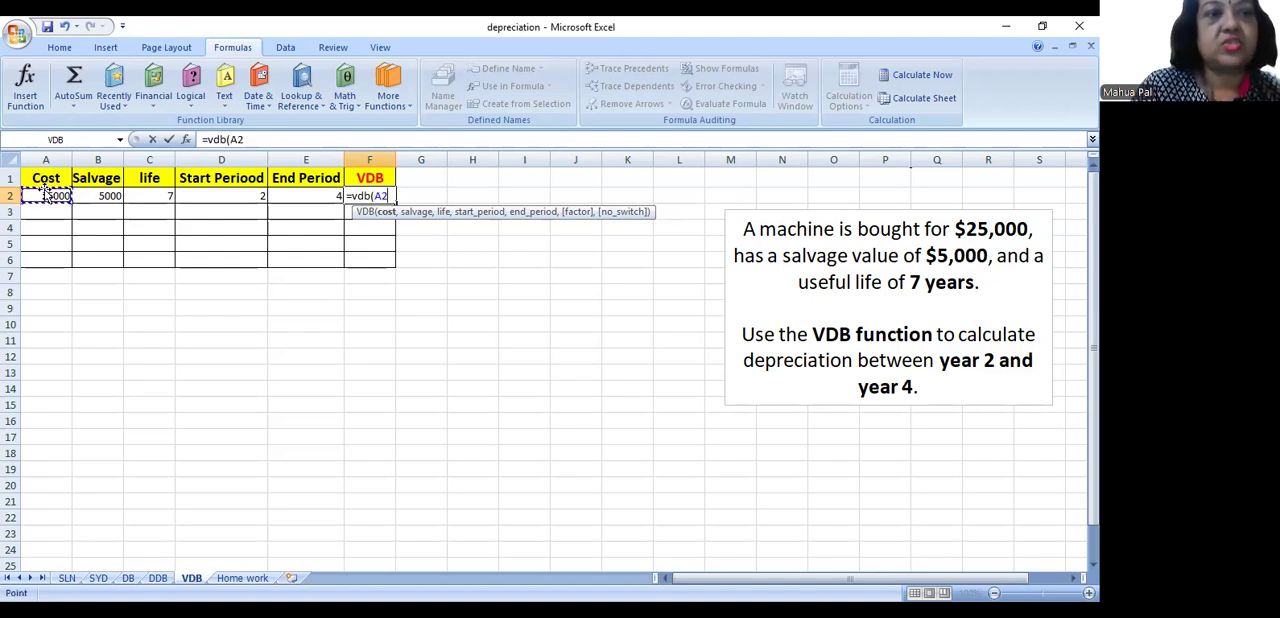
{"action": "type", "text": ","}
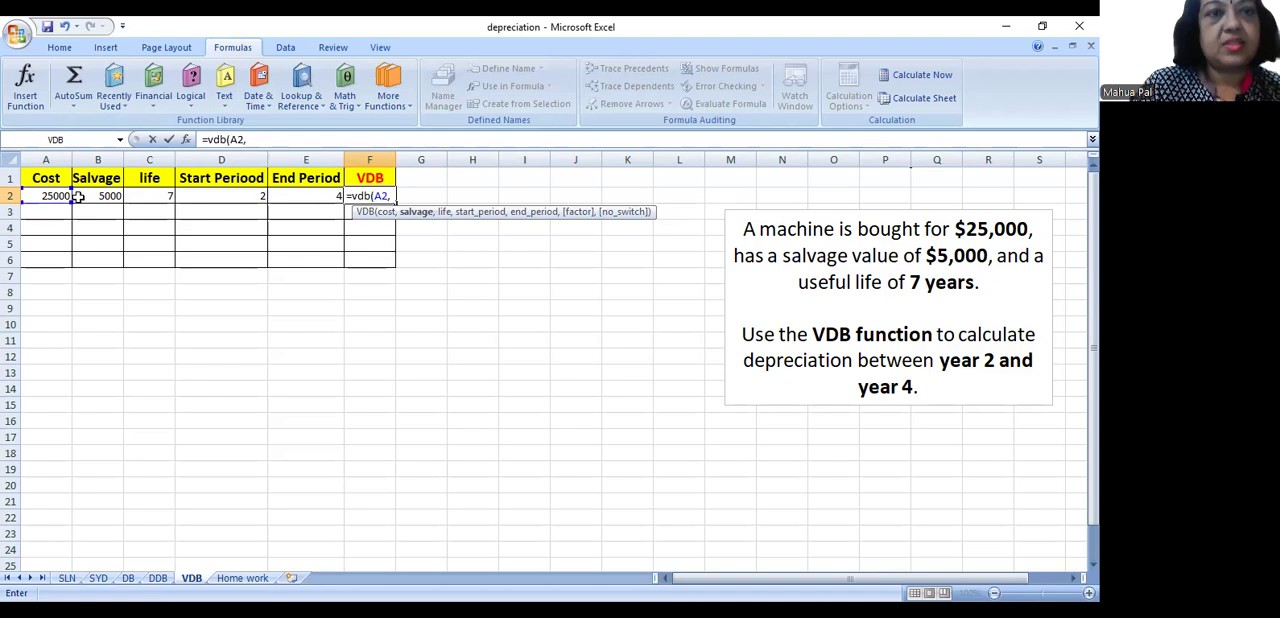
{"action": "left_click", "coordinate": [114, 200]}
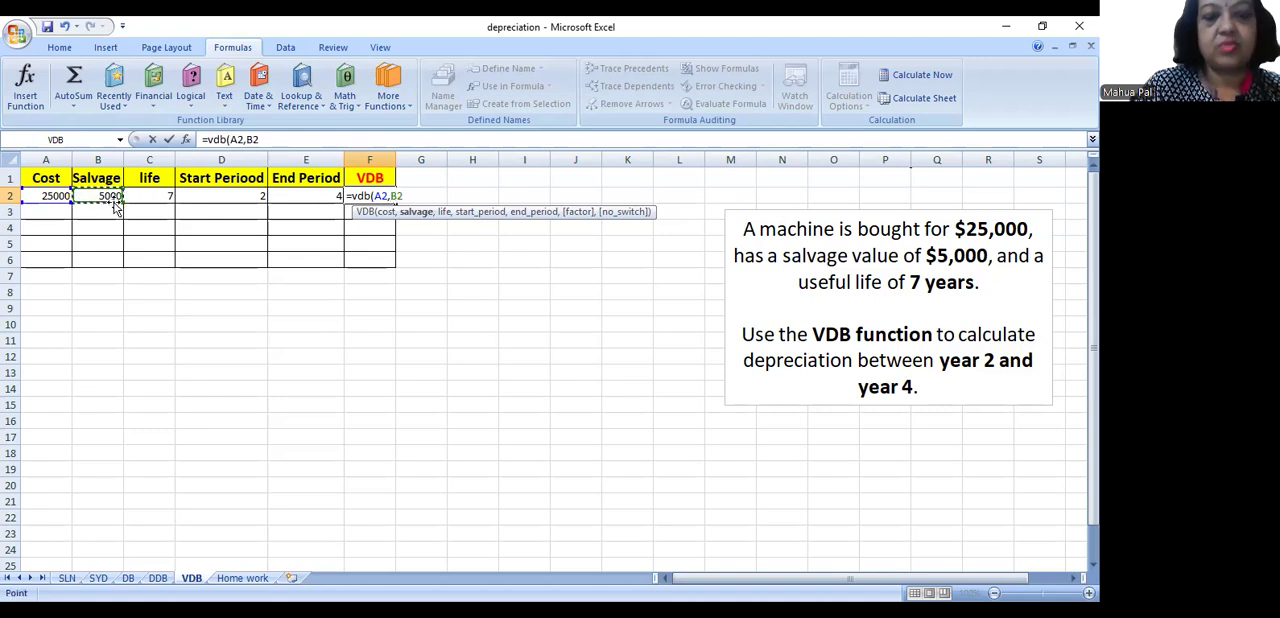
{"action": "type", "text": ","}
{"action": "left_click", "coordinate": [132, 200]}
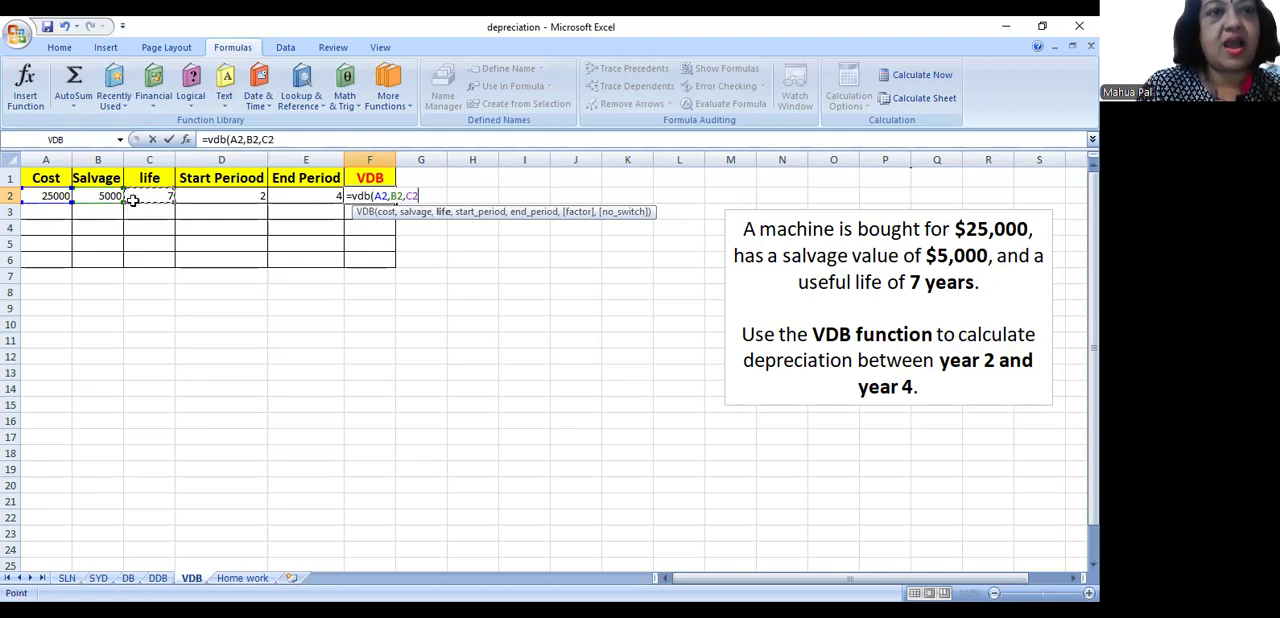
{"action": "type", "text": ","}
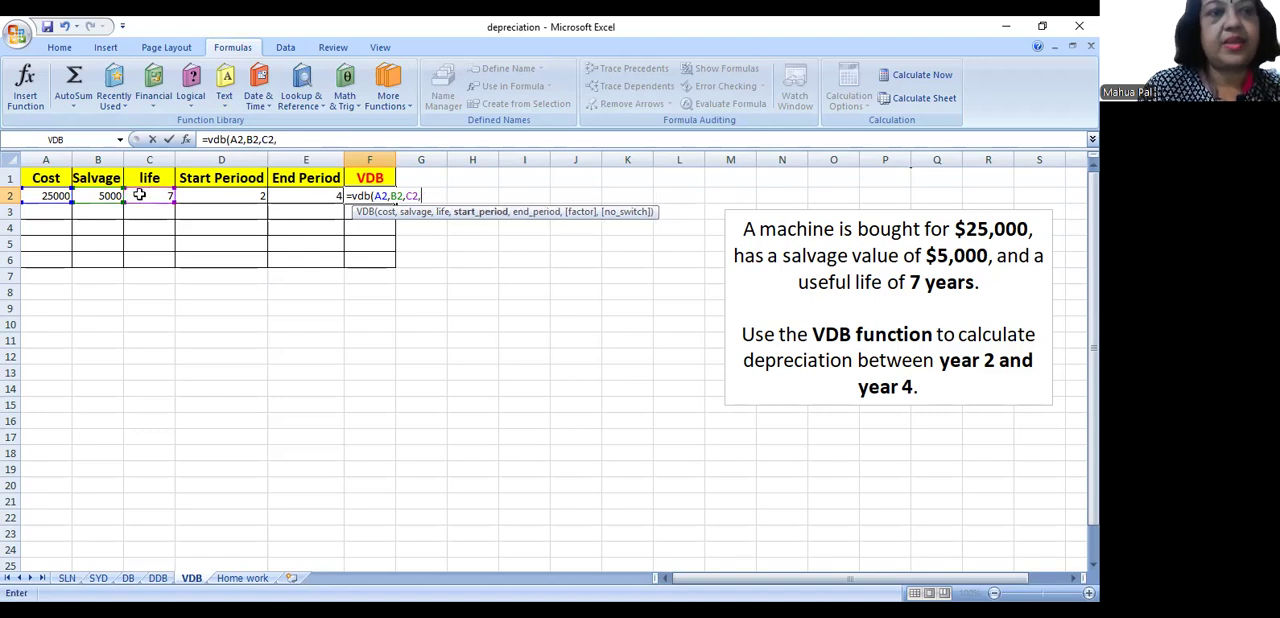
{"action": "left_click", "coordinate": [199, 197]}
{"action": "type", "text": ","}
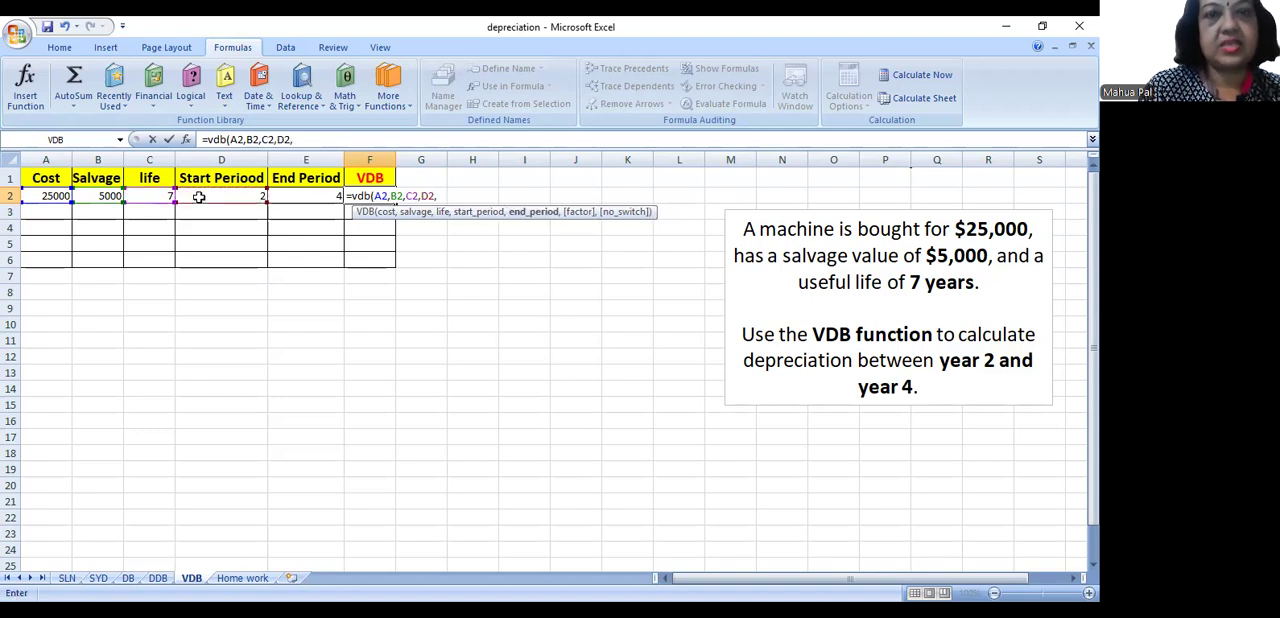
{"action": "left_click", "coordinate": [308, 195]}
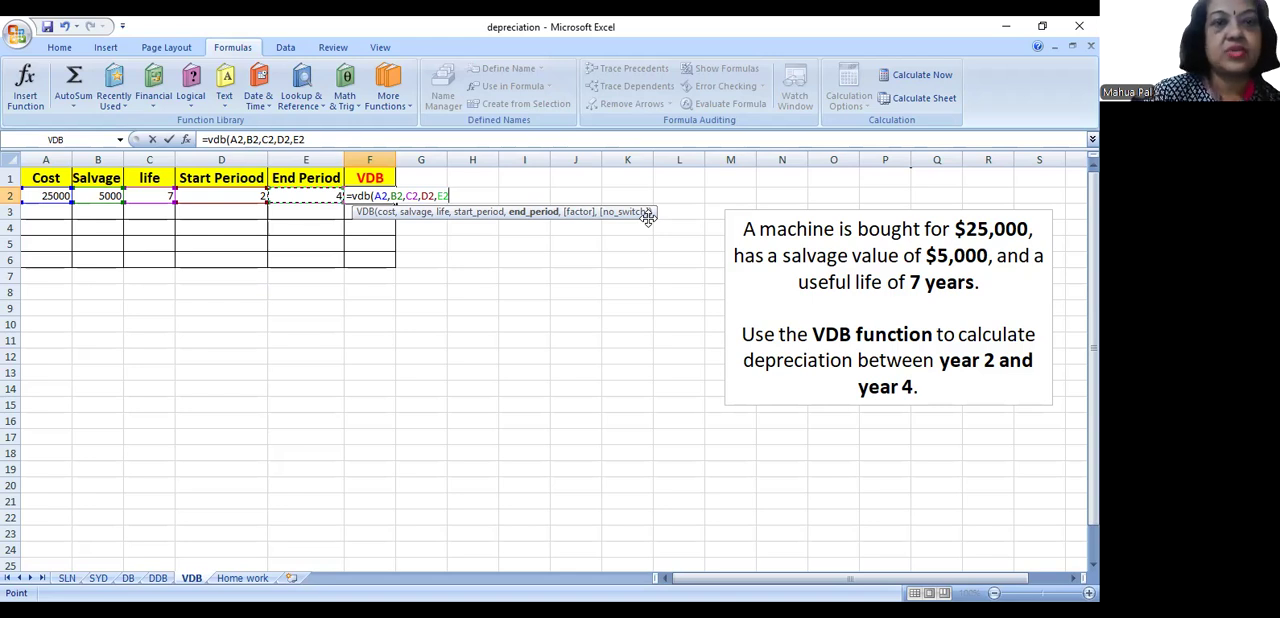
{"action": "type", "text": ")"}
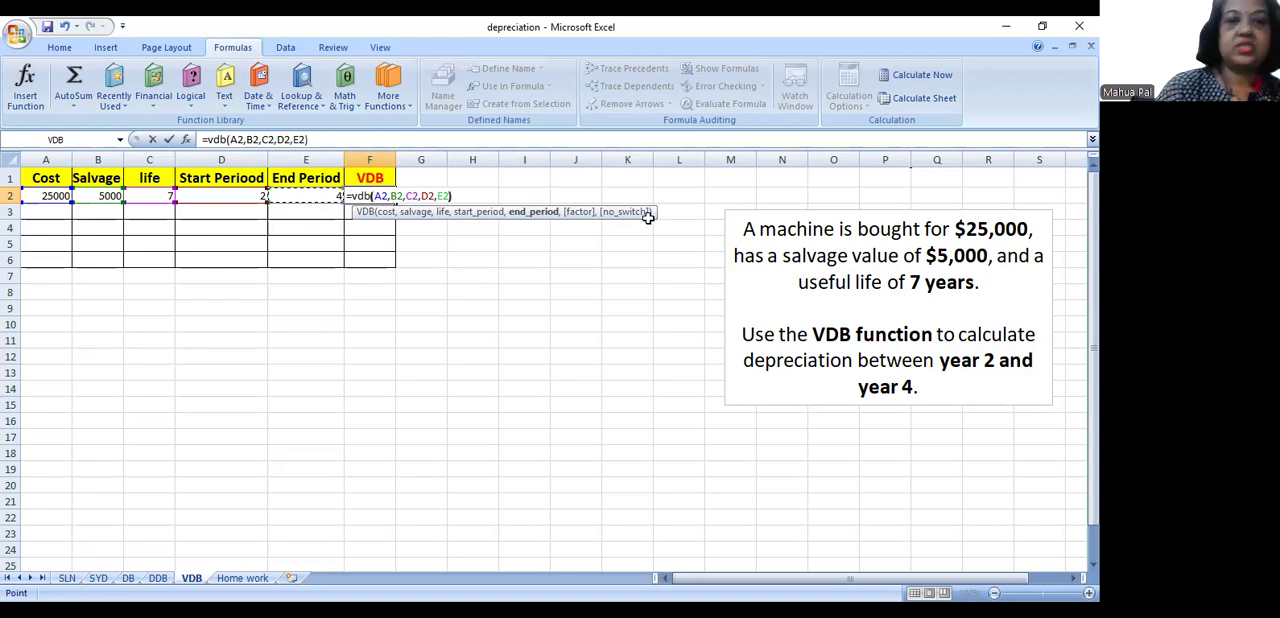
{"action": "key", "text": "Return"}
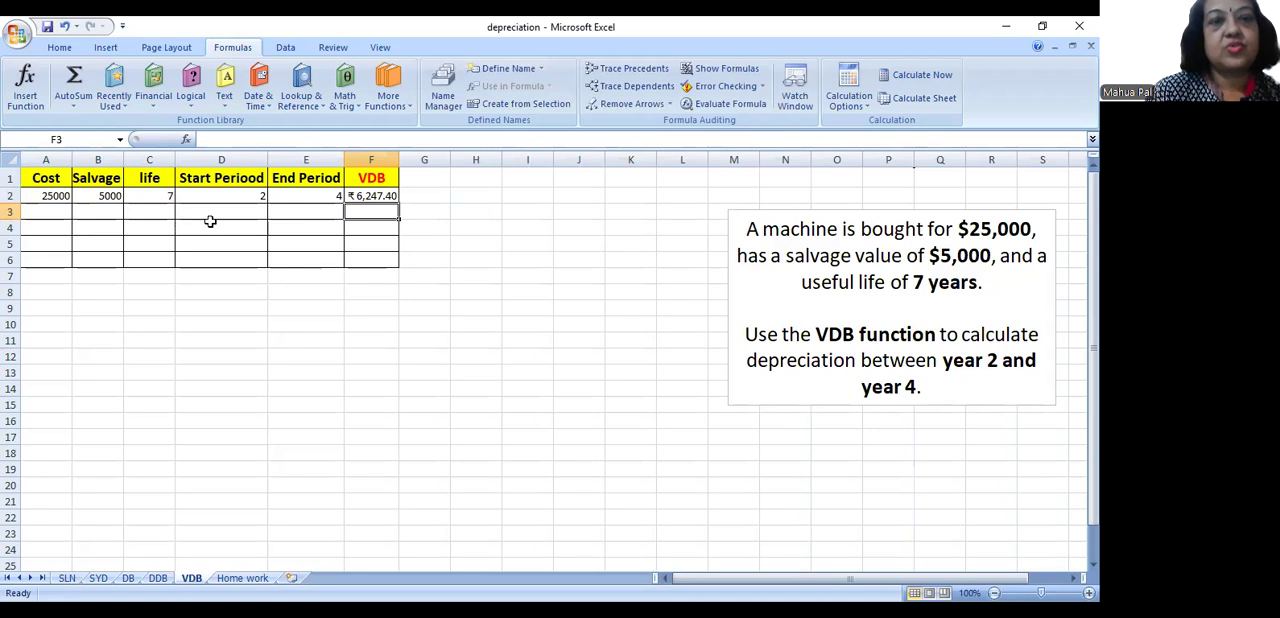
- Select the row 2 cells from Cost through VDB, A2:F2
{"action": "left_click", "coordinate": [366, 195]}
{"action": "left_click_drag", "start_coordinate": [366, 195], "coordinate": [31, 195]}
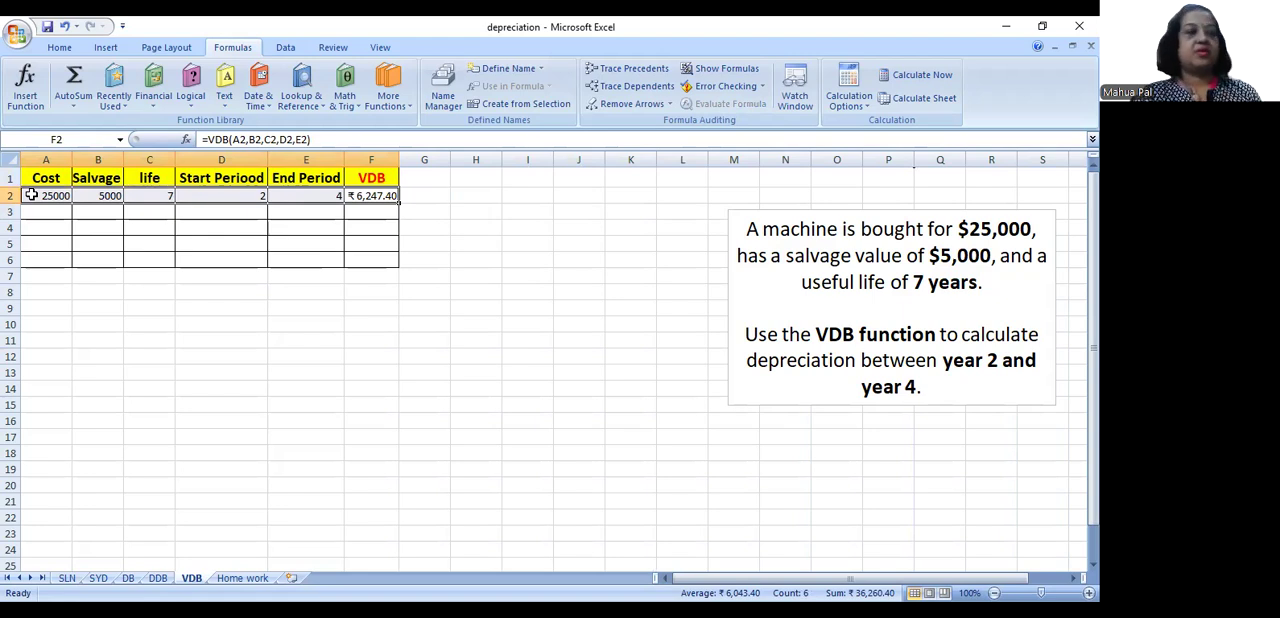